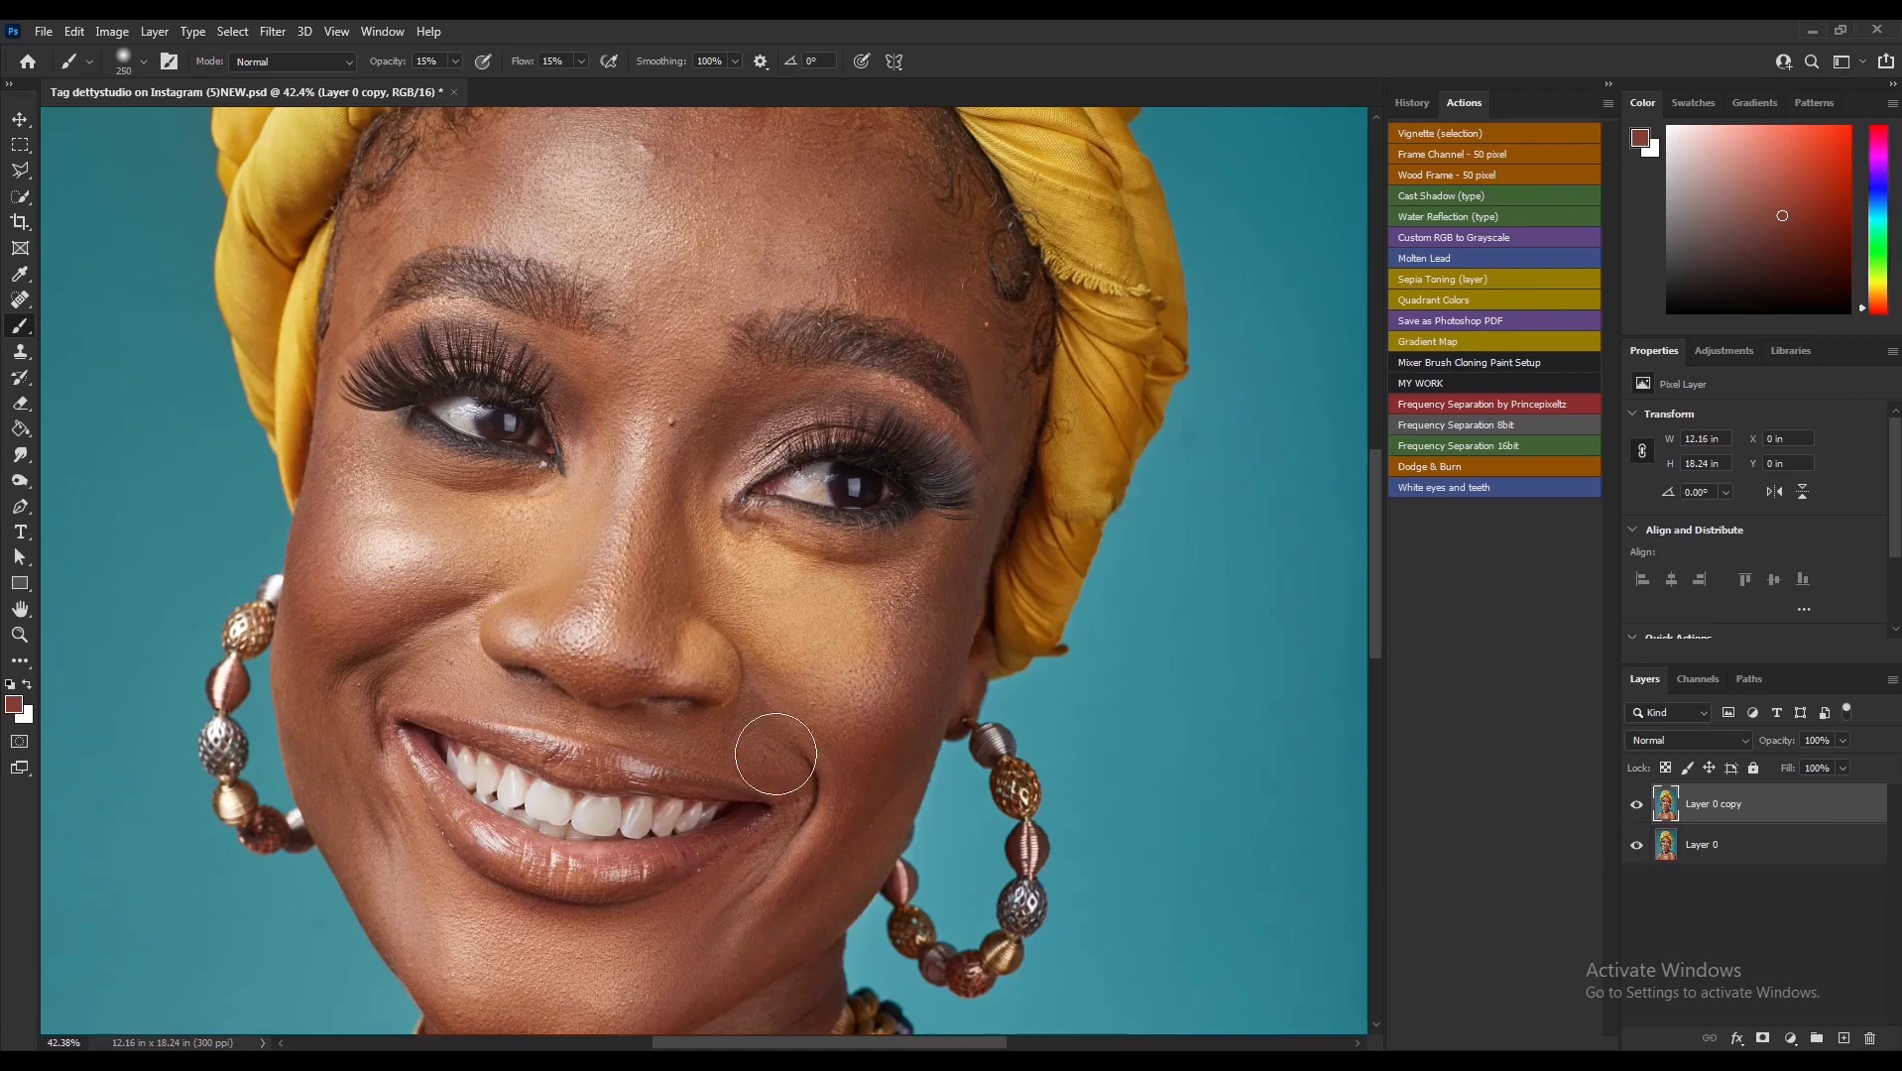
- Add a Selective Color adjustment layer above Layer 0 copy
{"action": "scroll", "coordinate": [764, 752], "scroll_direction": "down", "scroll_amount": 5}
{"action": "left_click_drag", "start_coordinate": [1372, 487], "coordinate": [1373, 537]}
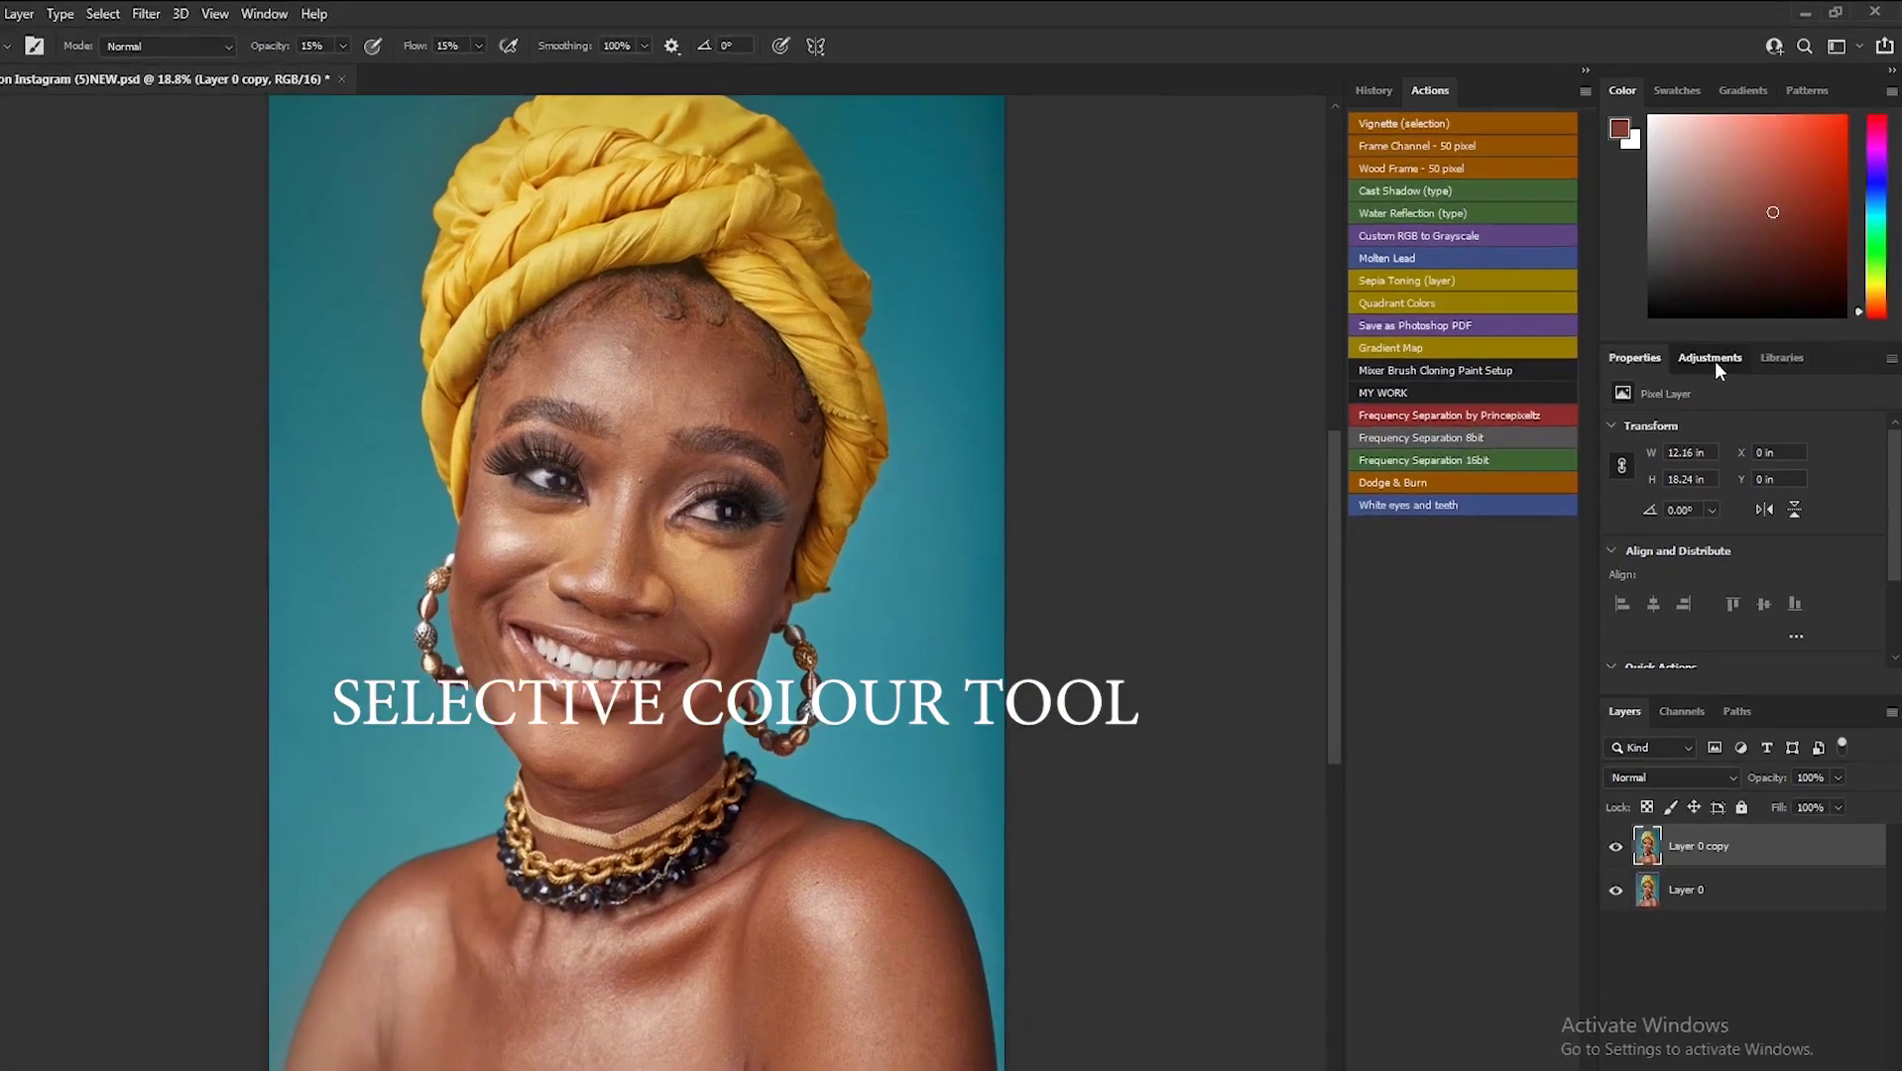
{"action": "left_click", "coordinate": [1723, 351]}
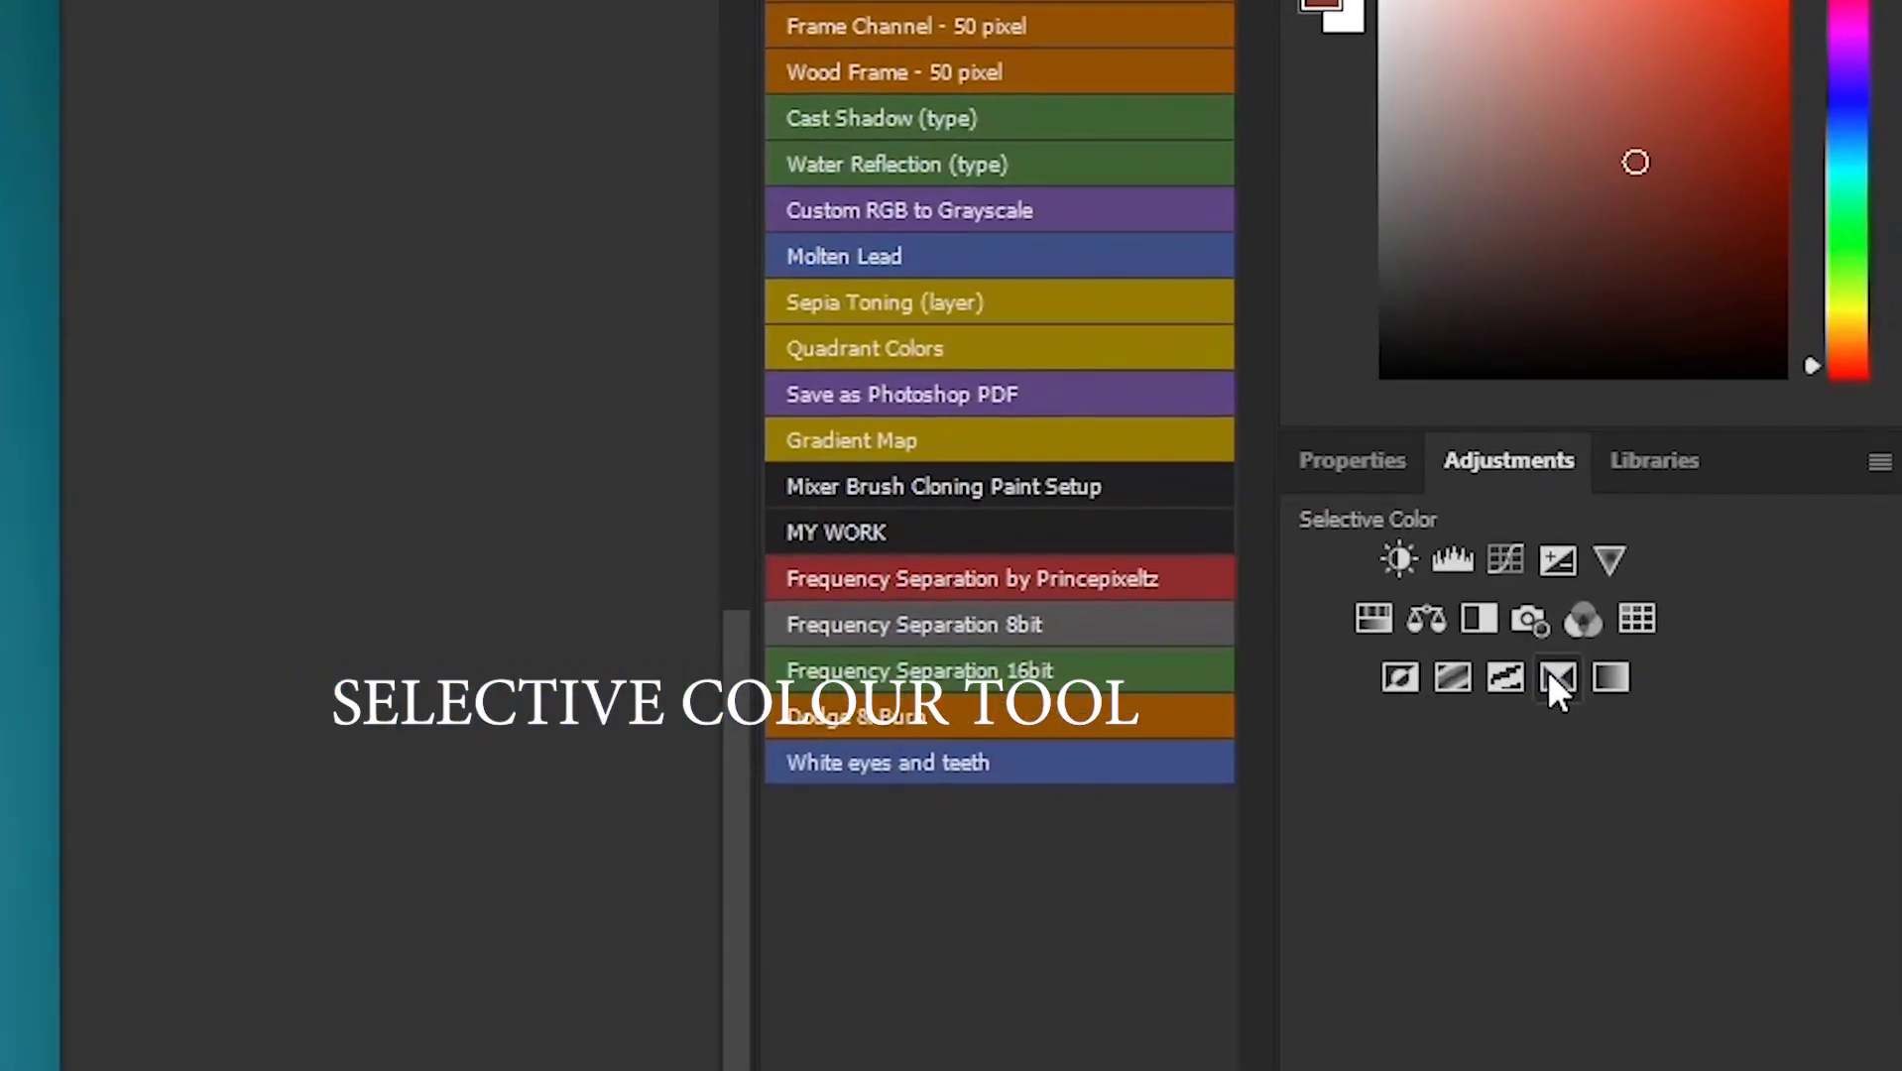
{"action": "left_click", "coordinate": [1553, 677]}
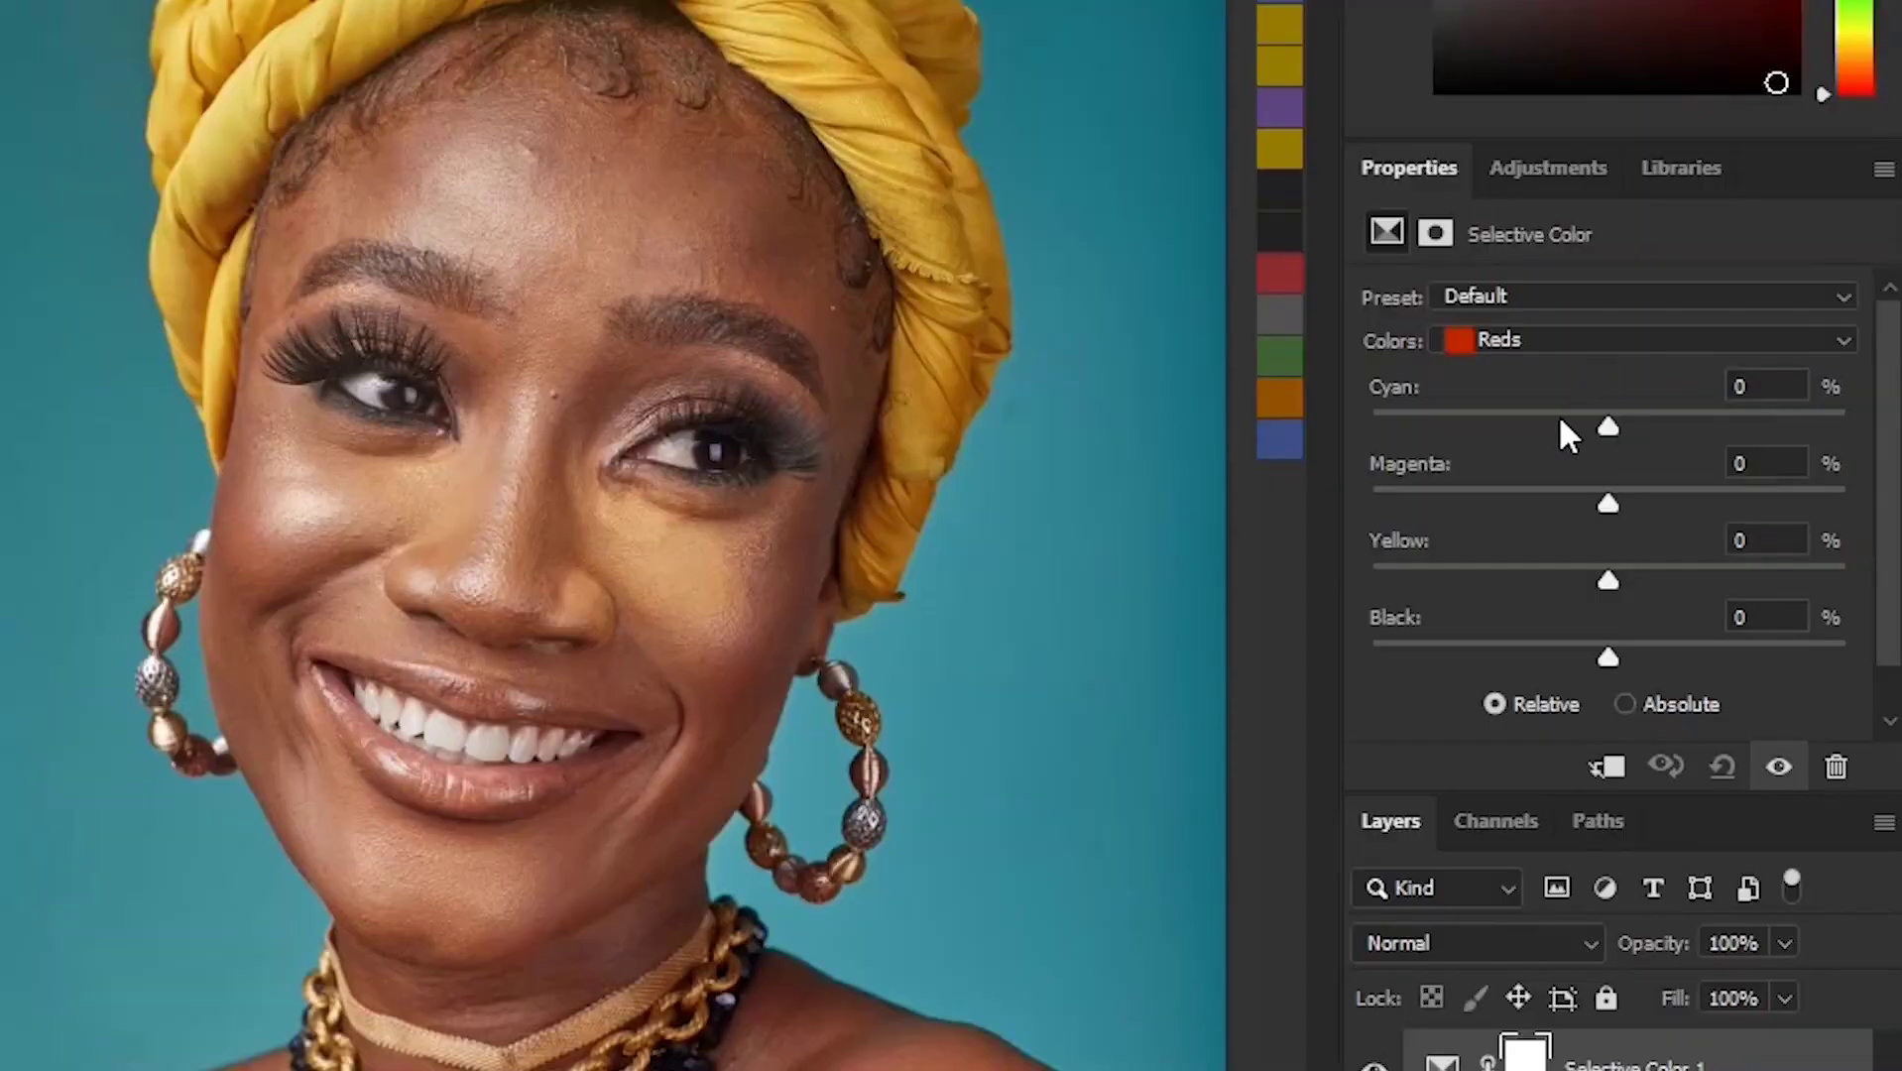
- In the Selective Color adjustment's Reds, set Cyan to -20% and Magenta to +9%
{"action": "left_click_drag", "start_coordinate": [1606, 430], "coordinate": [1566, 439]}
{"action": "left_click_drag", "start_coordinate": [1601, 502], "coordinate": [1623, 501]}
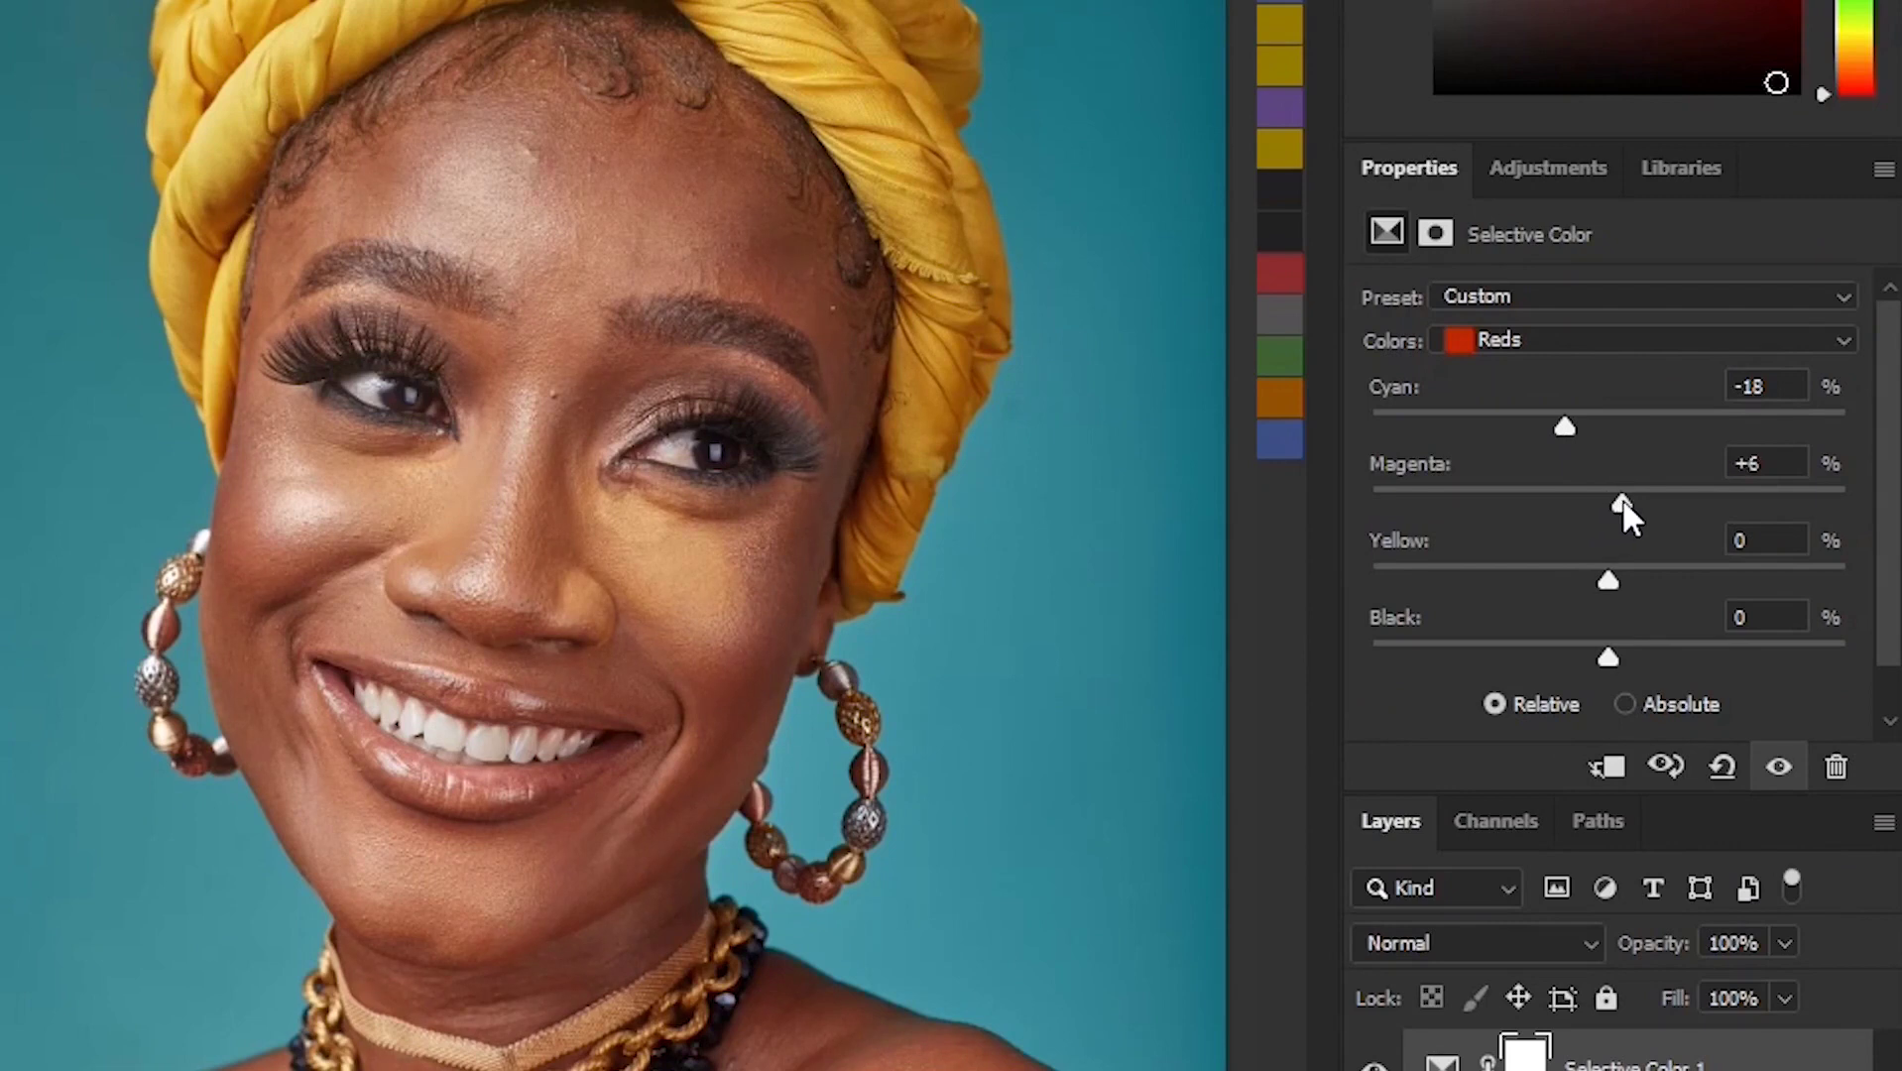
{"action": "left_click_drag", "start_coordinate": [1567, 426], "coordinate": [1562, 429]}
{"action": "left_click_drag", "start_coordinate": [1624, 496], "coordinate": [1632, 496]}
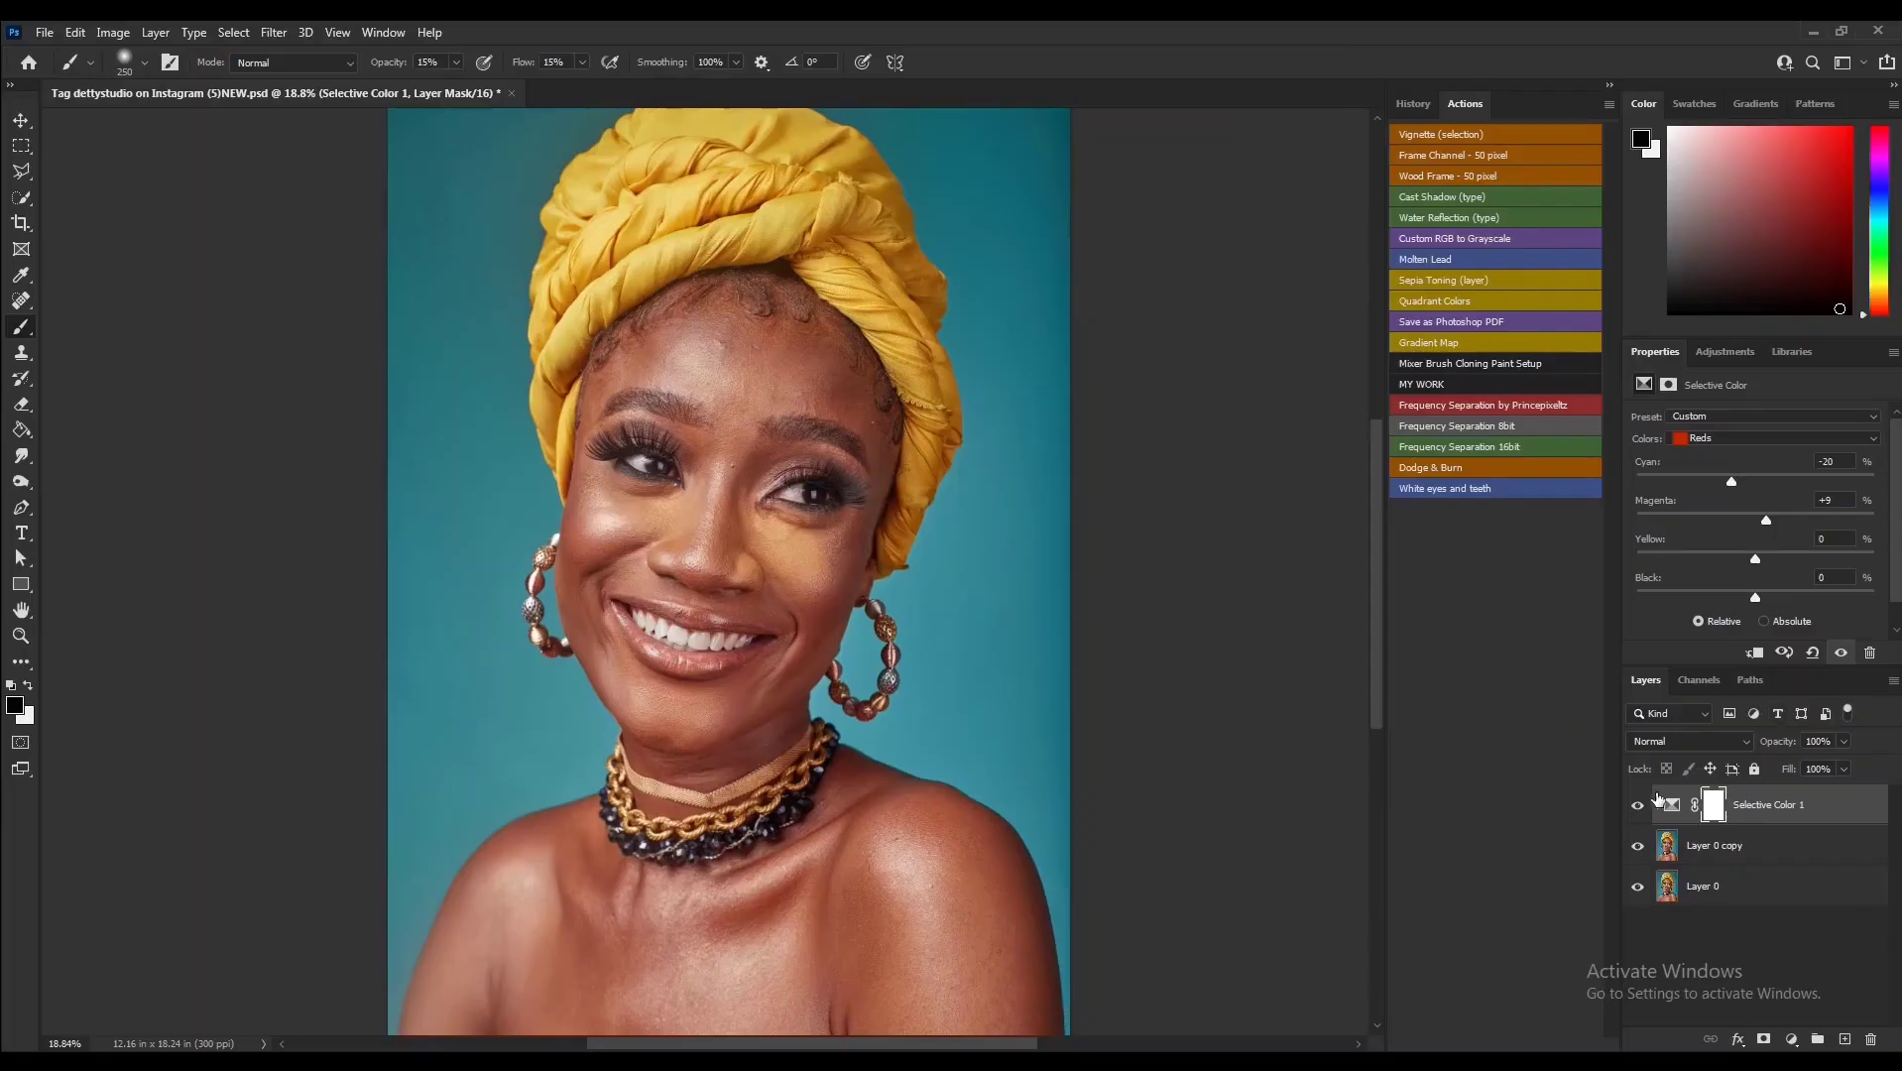
- Compare the portrait with and without the Selective Color 1 adjustment by toggling its visibility
{"action": "left_click", "coordinate": [1638, 806]}
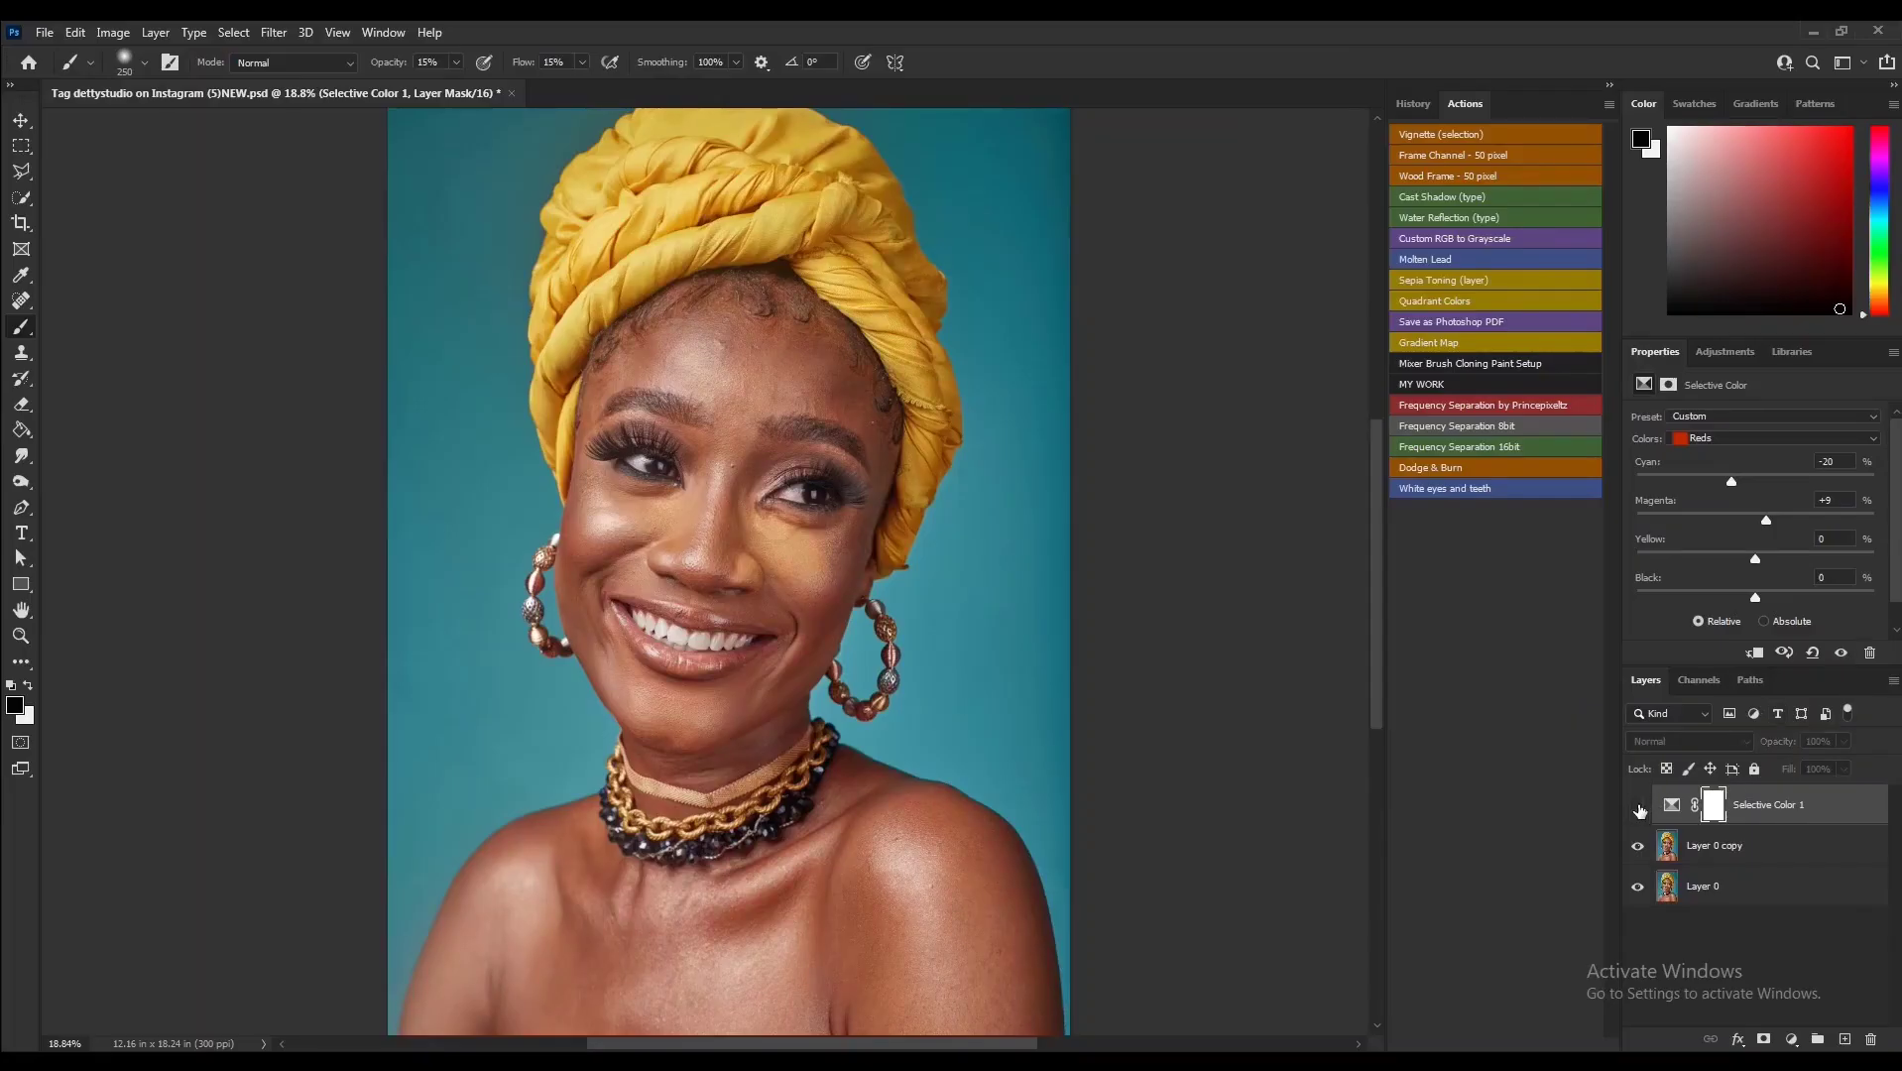
{"action": "left_click", "coordinate": [1638, 806]}
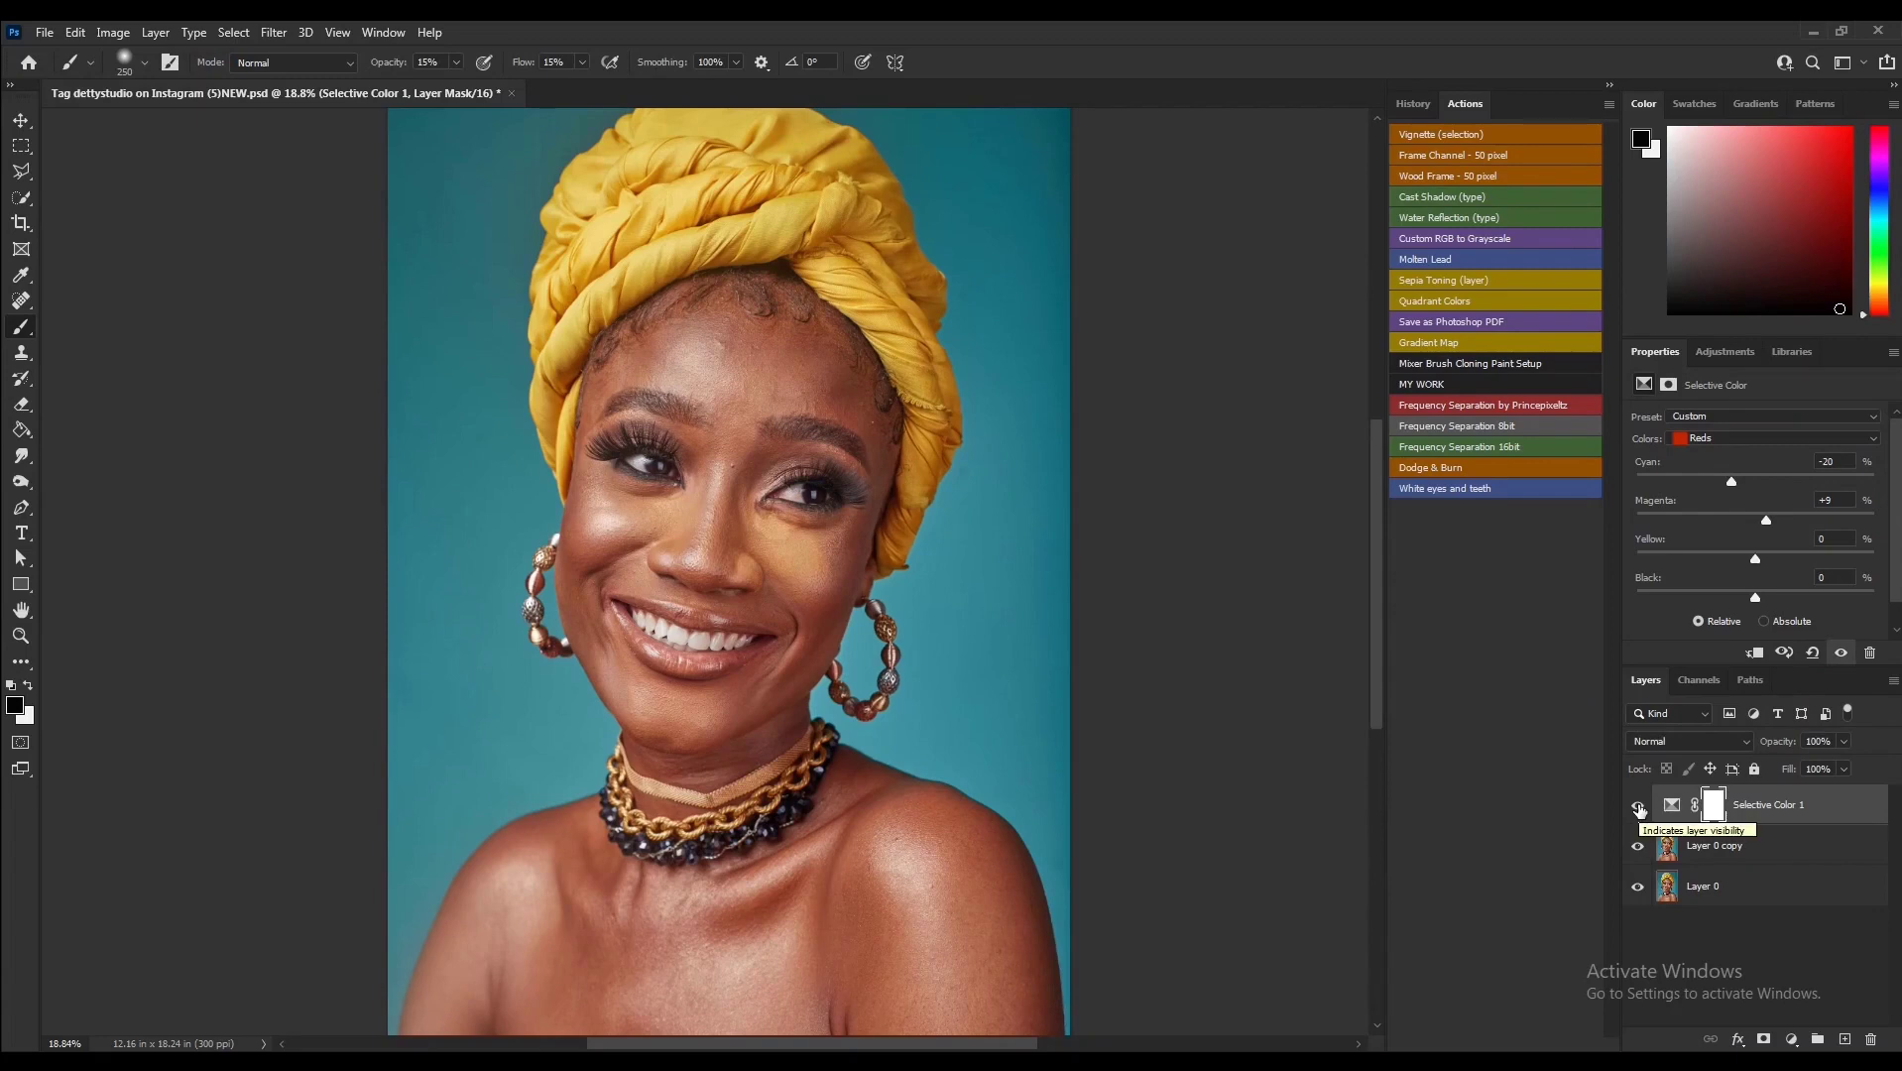
{"action": "left_click", "coordinate": [1638, 806]}
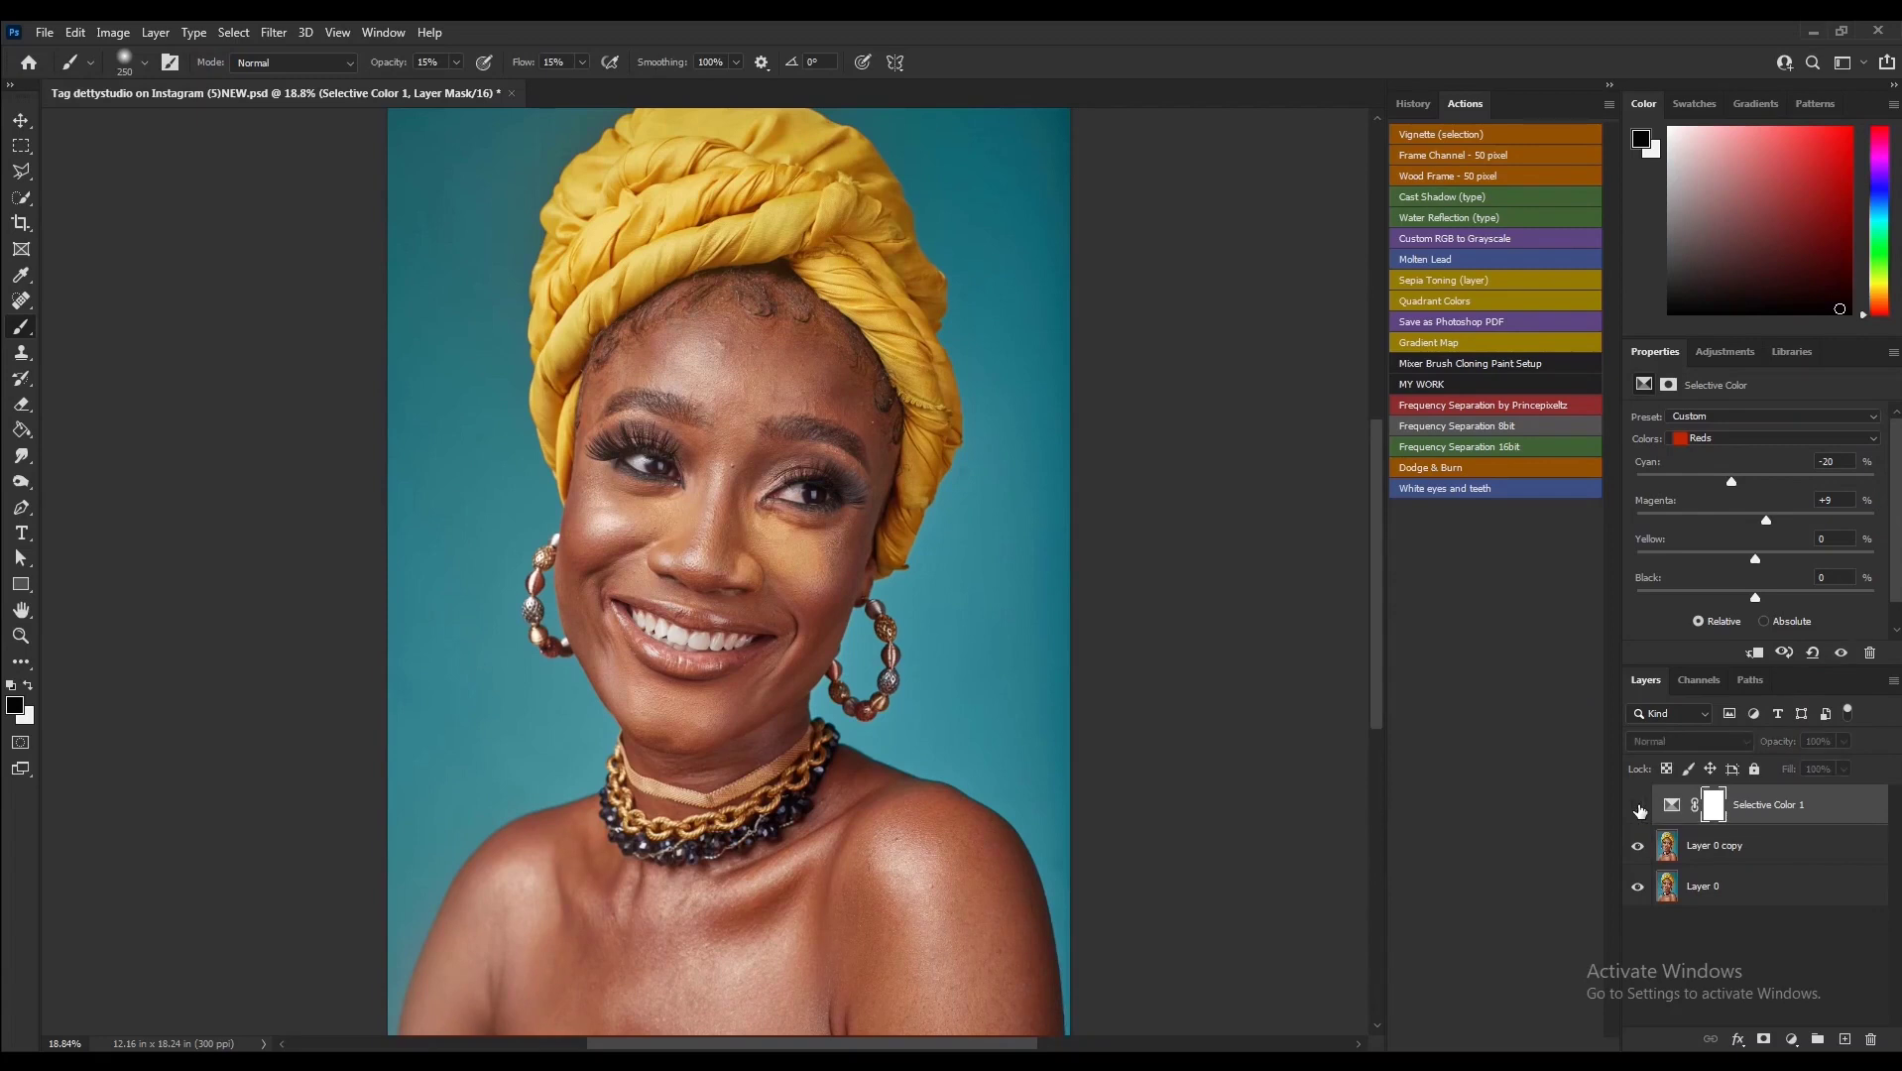
{"action": "left_click", "coordinate": [1638, 806]}
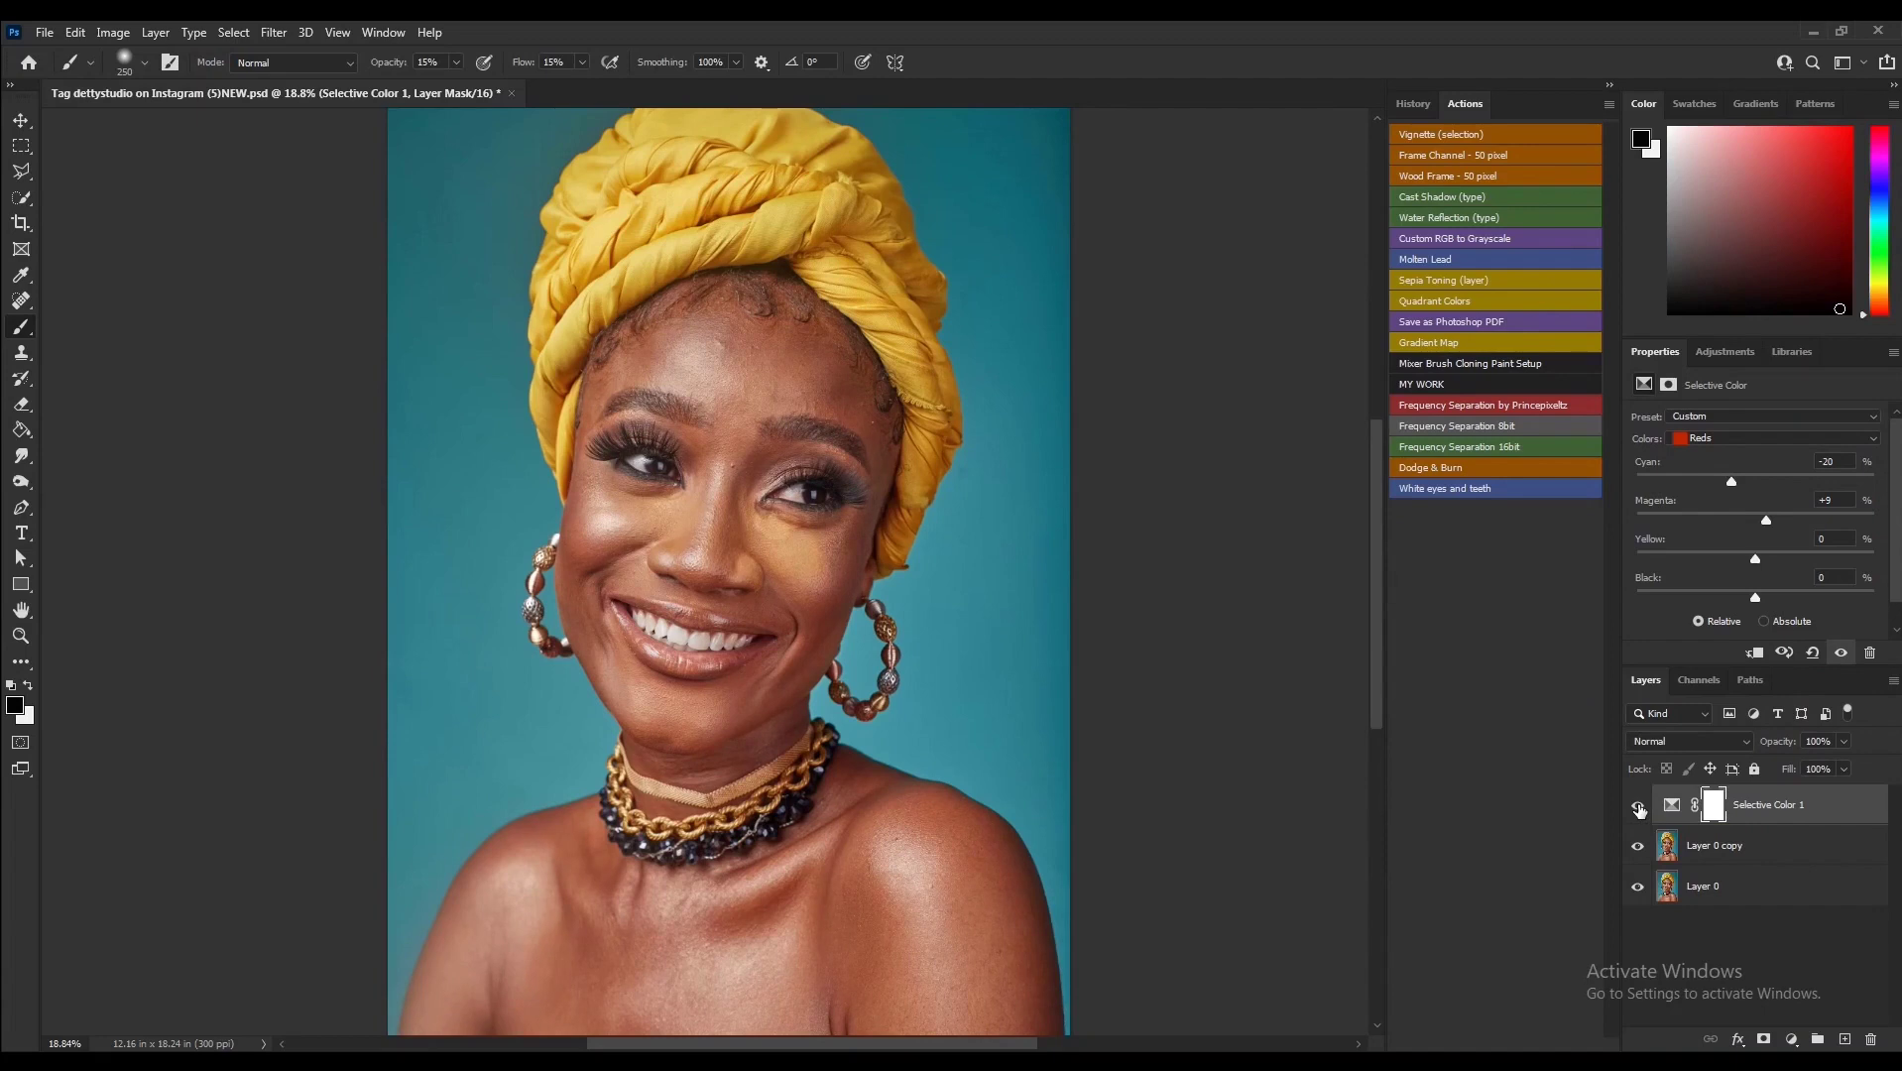
- Merge the Selective Color 1 adjustment with Layer 0 copy into one pixel layer
{"action": "left_click", "coordinate": [1772, 848]}
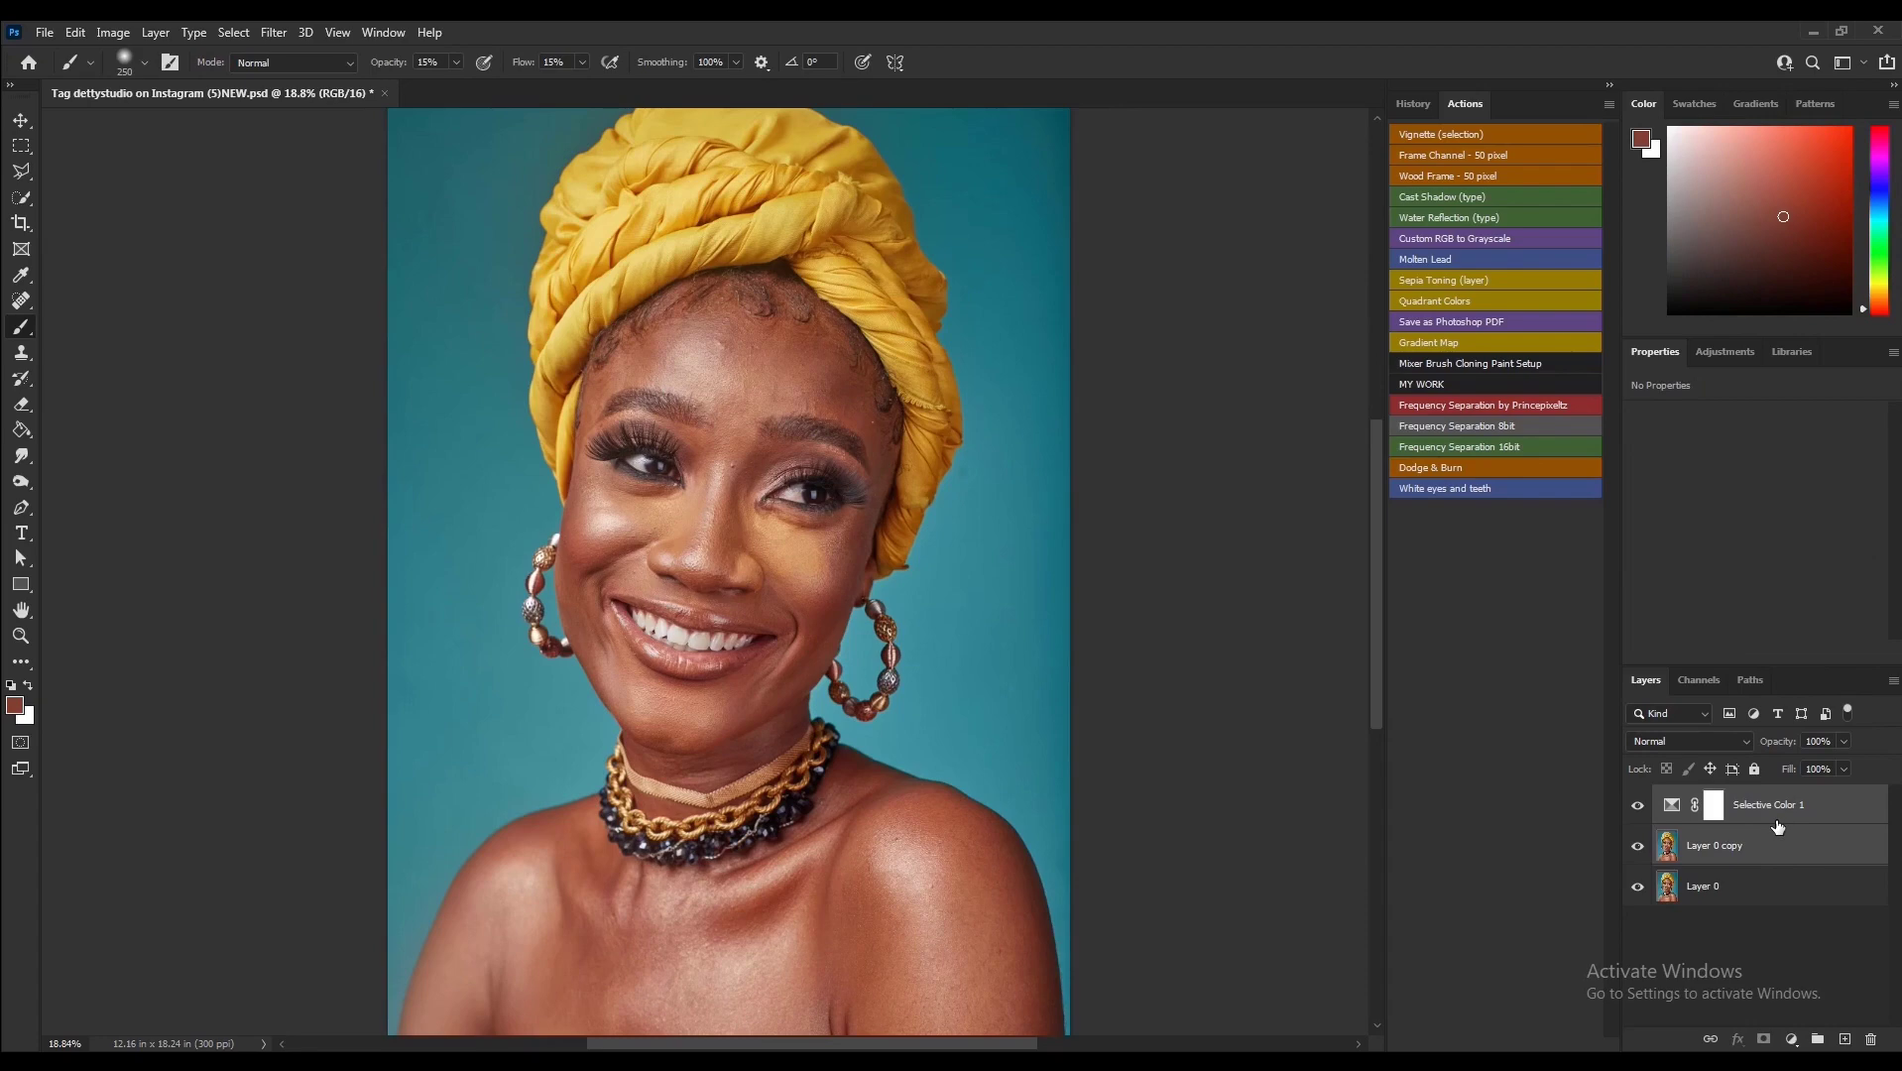
{"action": "key", "text": "ctrl+e"}
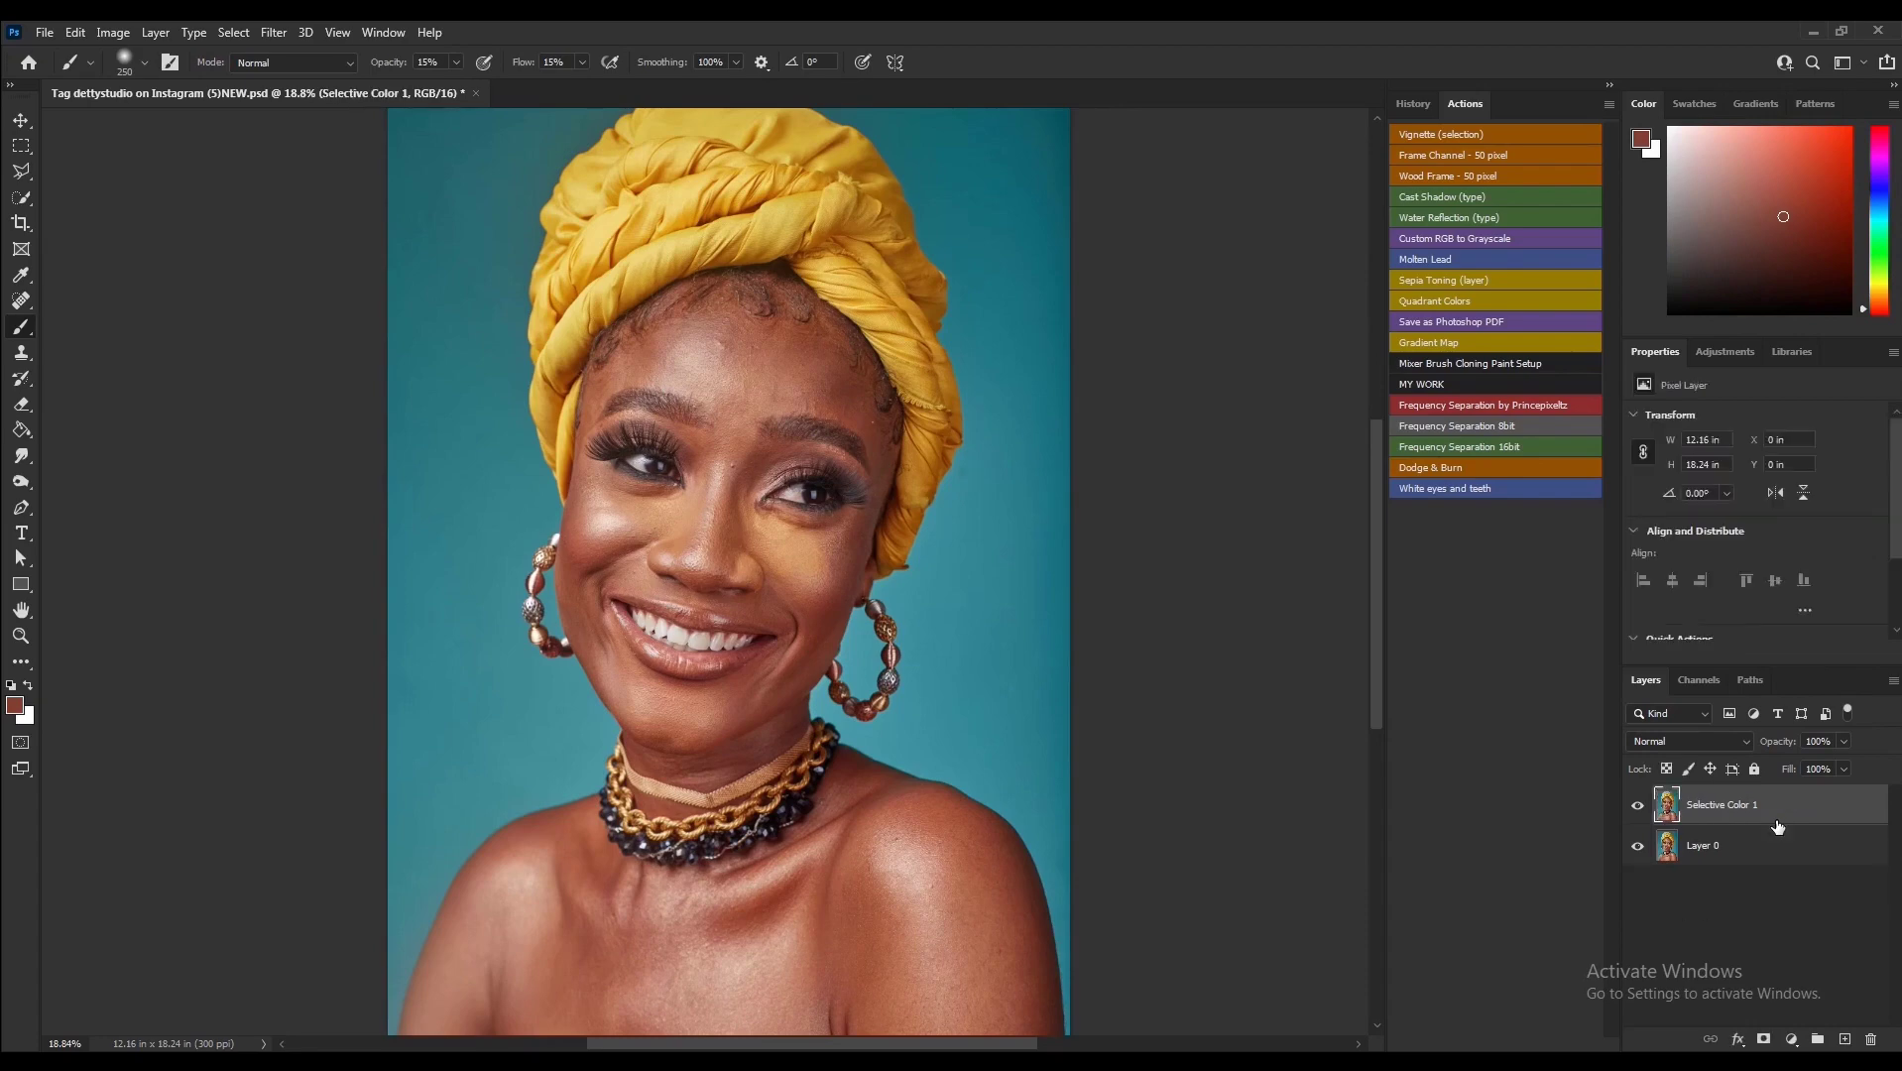
- Add a new empty layer above Selective Color 1 and sample a facial skin tone from the Selective Color 1 layer
{"action": "scroll", "coordinate": [804, 561], "scroll_direction": "up", "scroll_amount": 3}
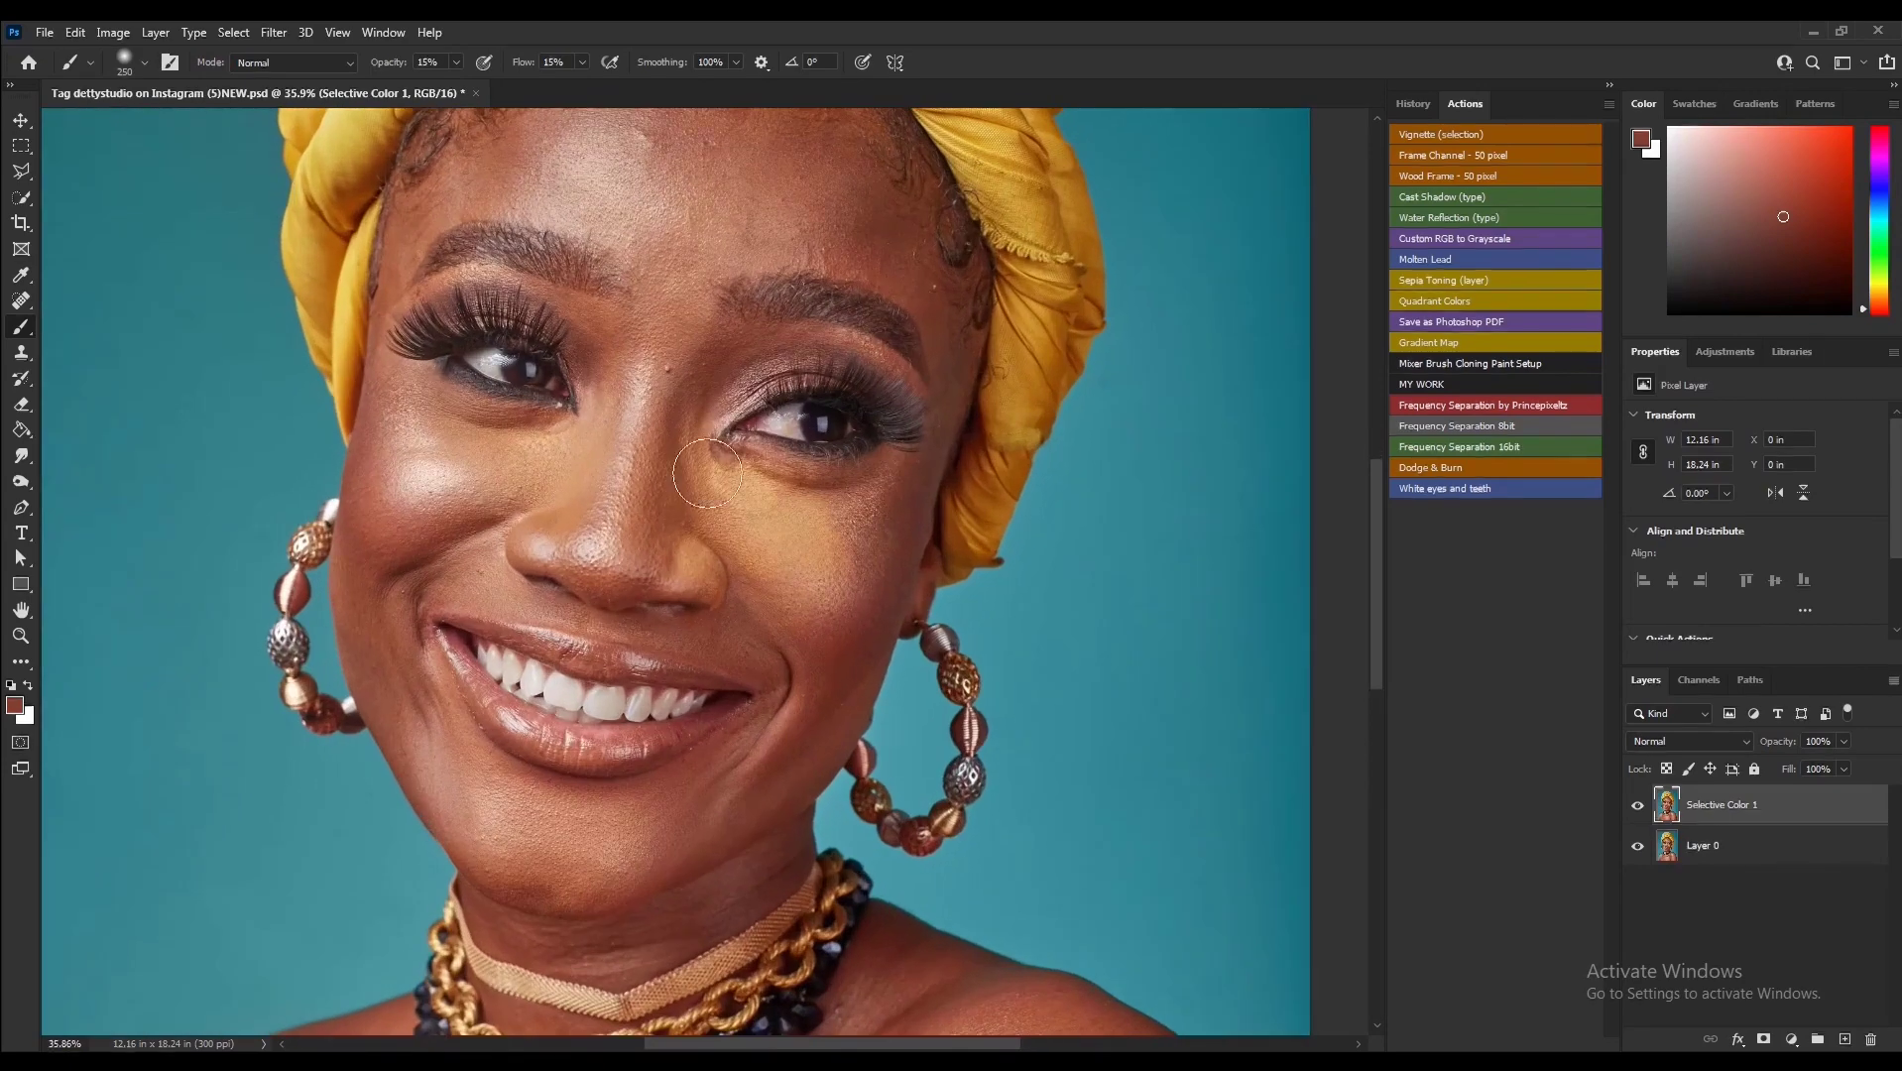
{"action": "scroll", "coordinate": [750, 448], "scroll_direction": "up", "scroll_amount": 1}
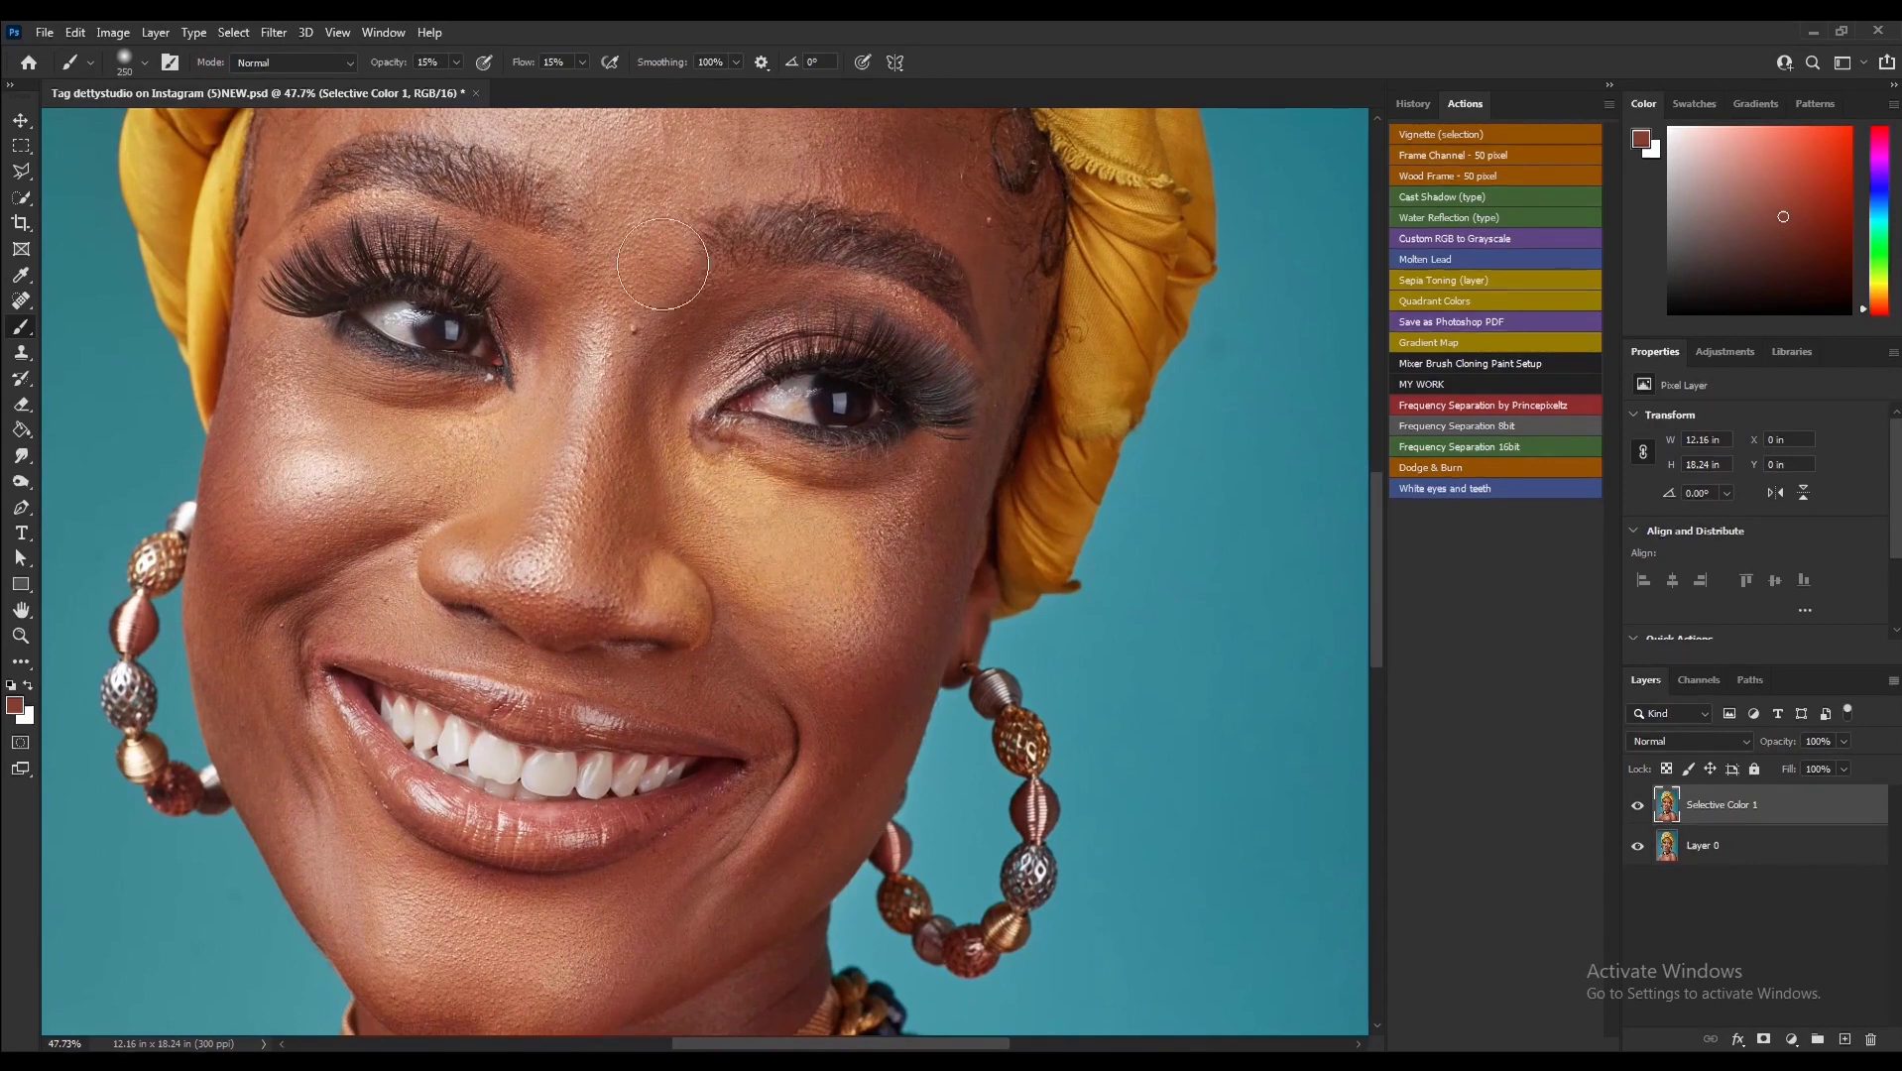
{"action": "left_click", "coordinate": [1844, 1039]}
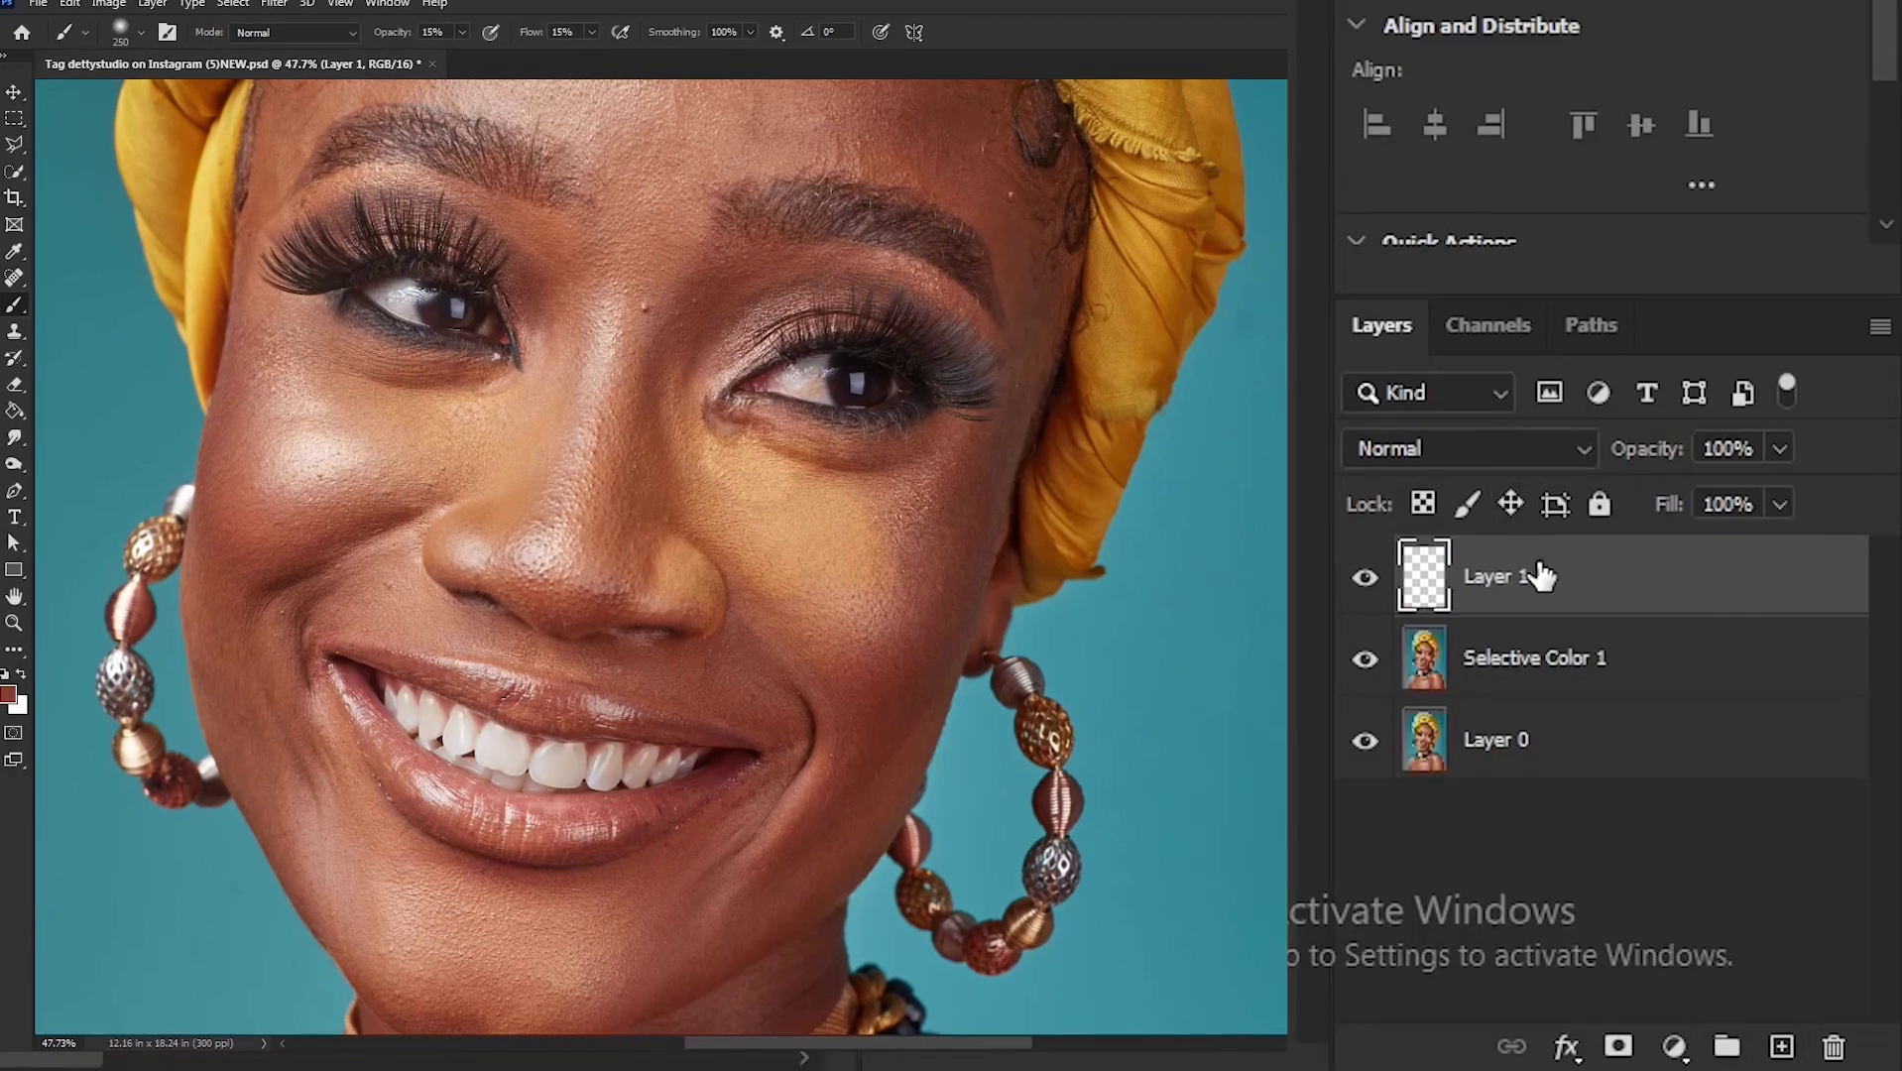
{"action": "left_click", "coordinate": [1676, 656]}
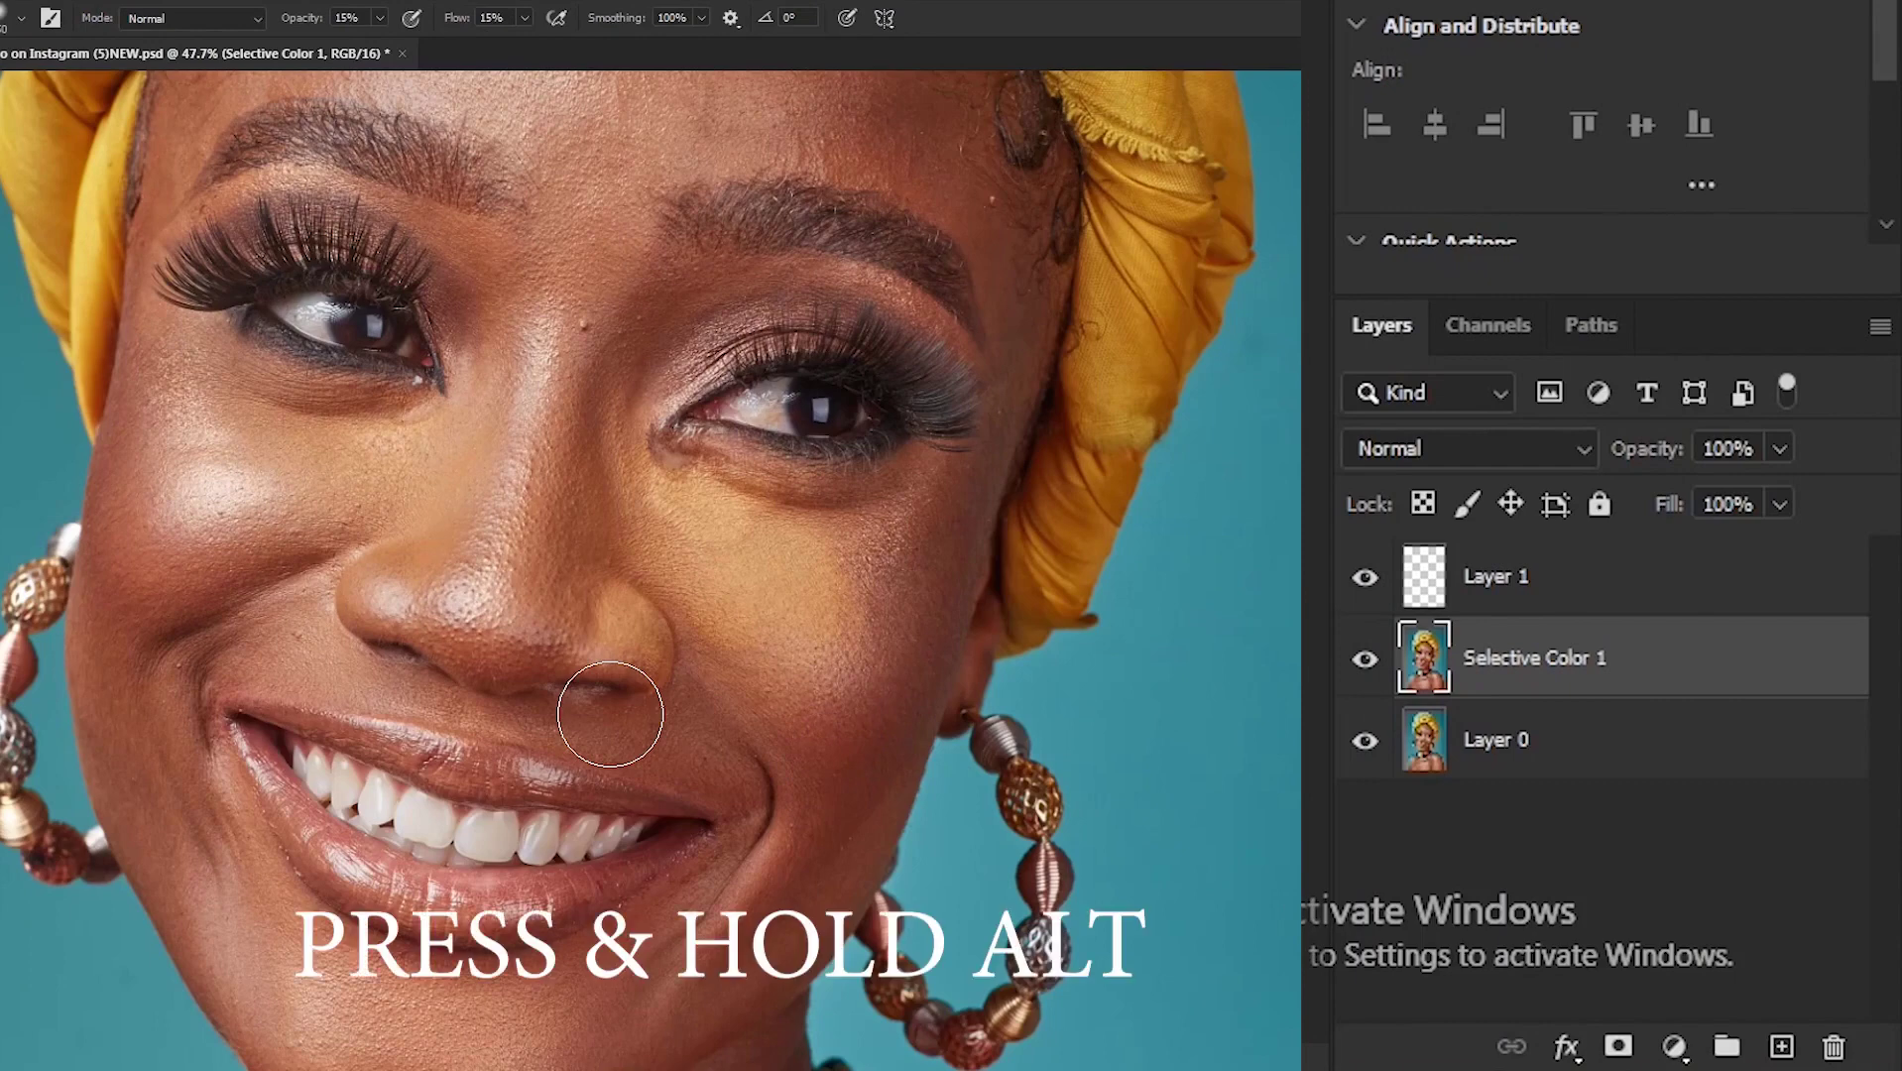
{"action": "key", "text": "alt"}
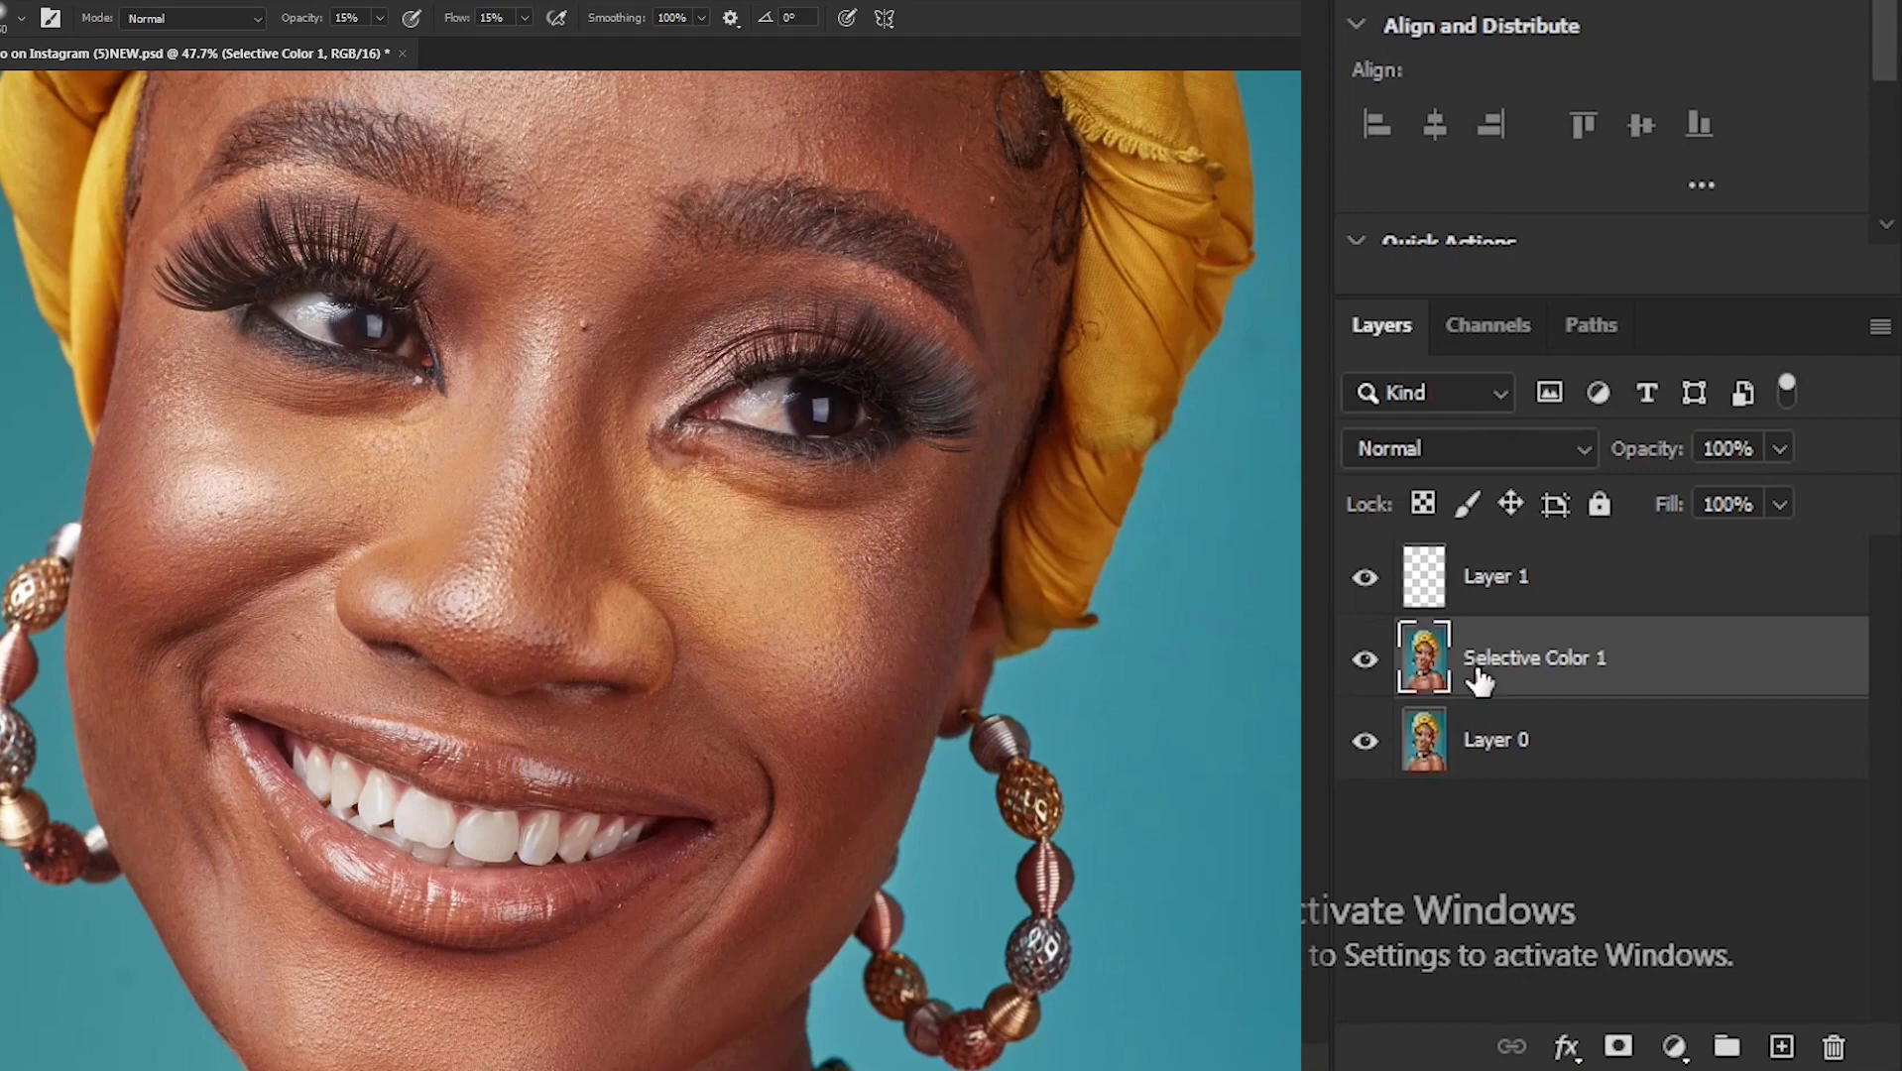
- Set the blend mode of the empty Layer 1 to Color
{"action": "left_click", "coordinate": [1622, 578]}
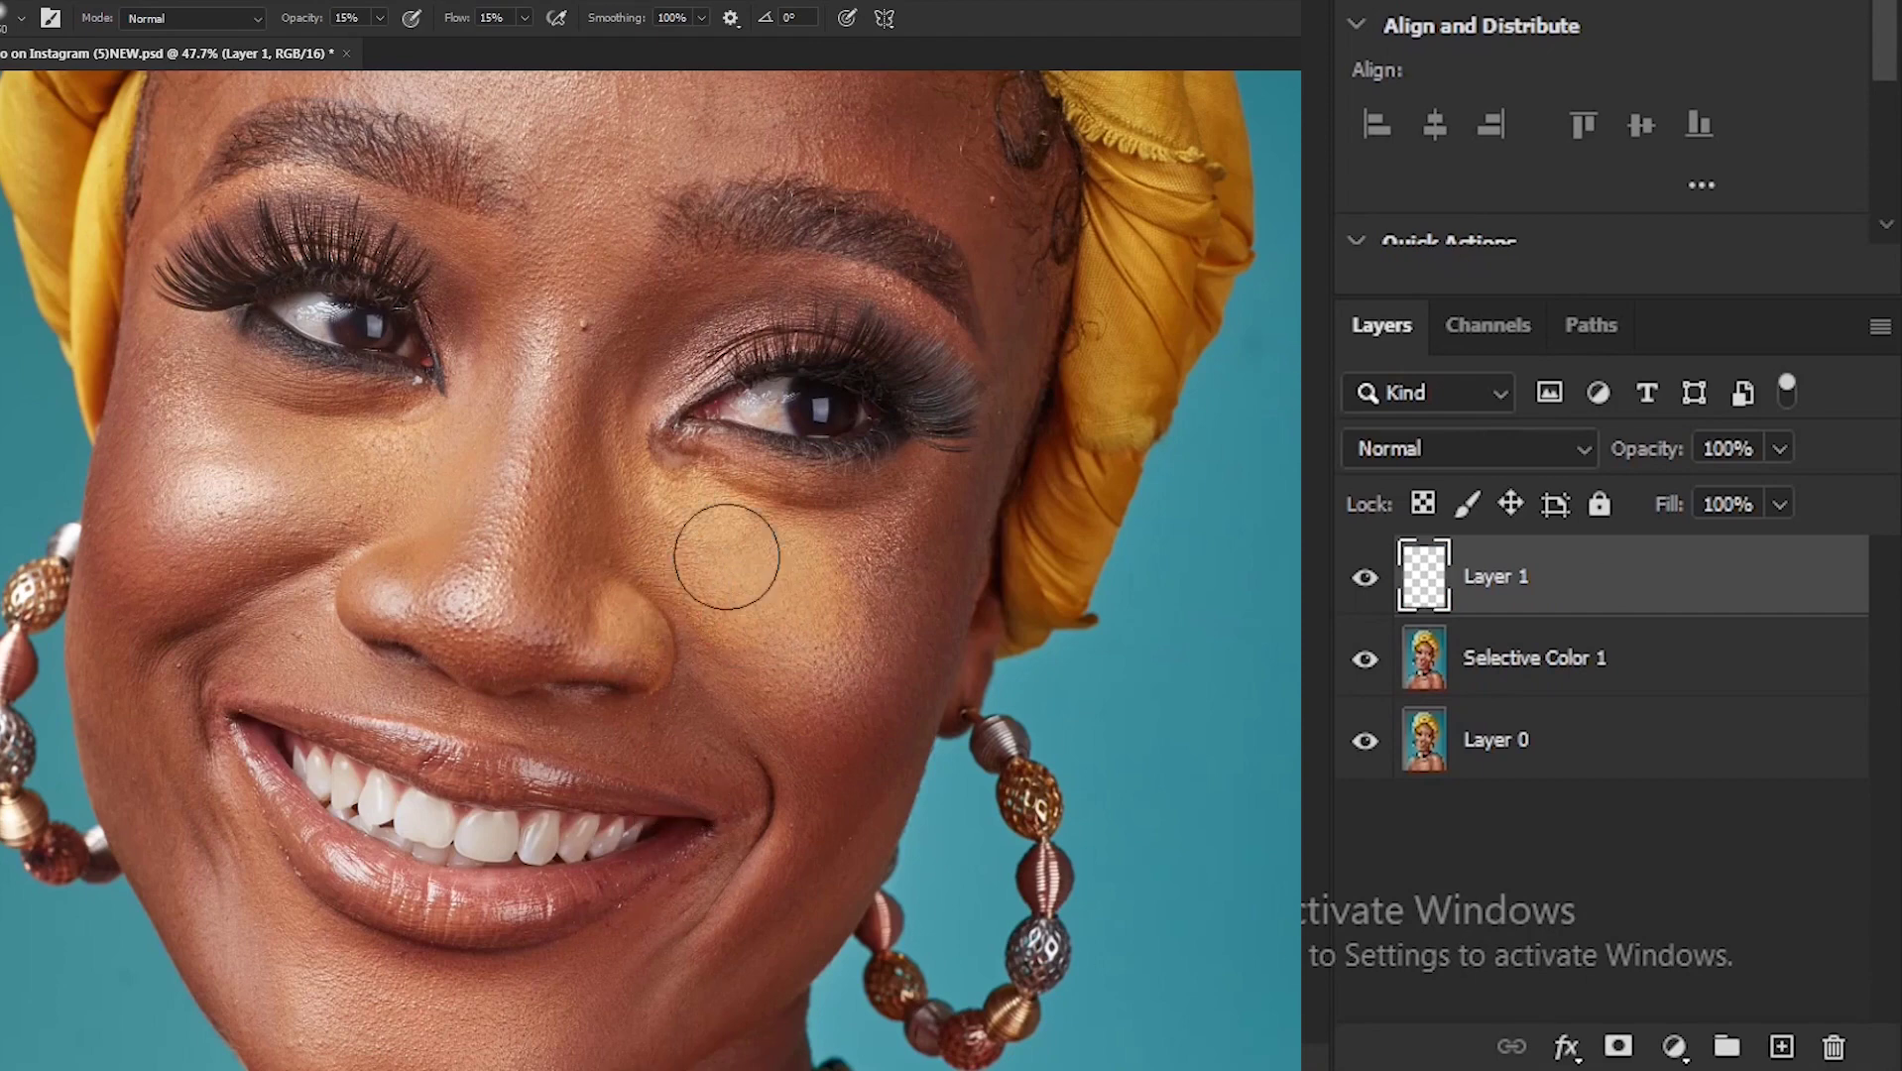
{"action": "left_click", "coordinate": [1462, 446]}
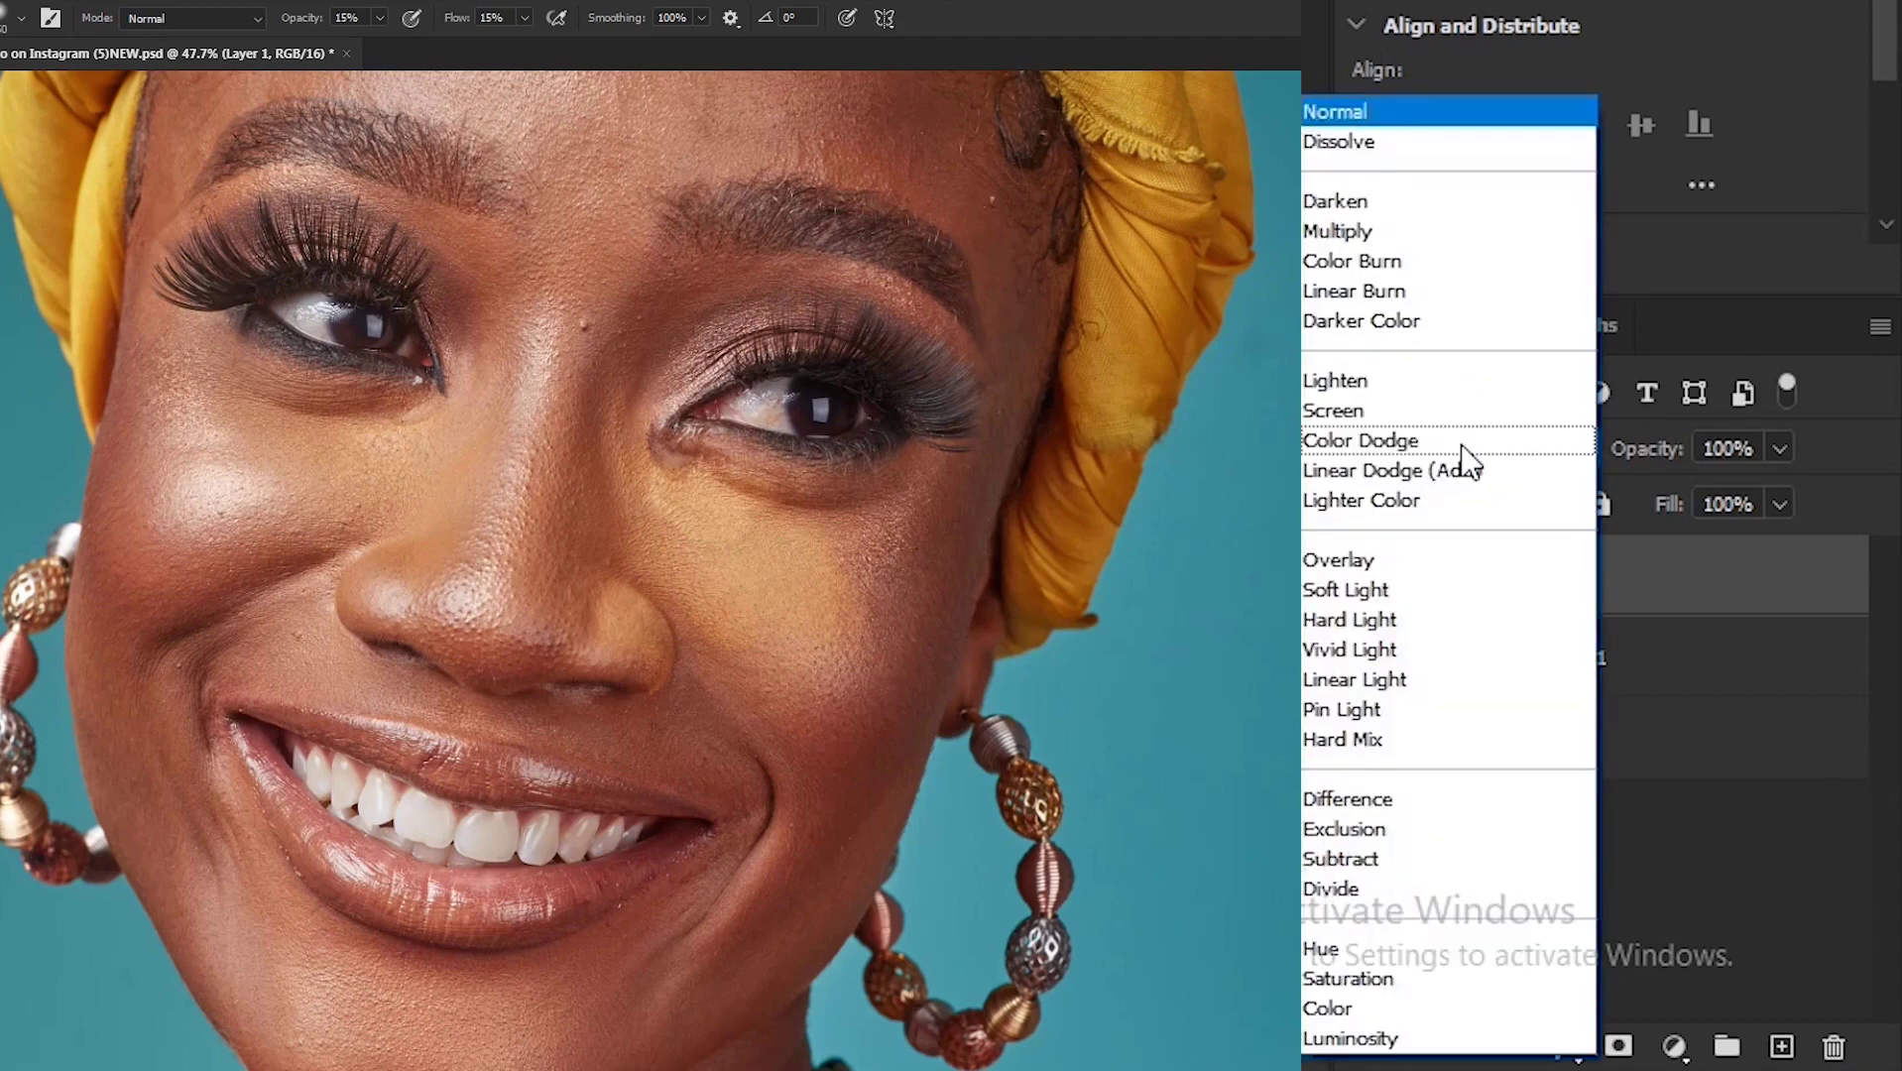
{"action": "left_click", "coordinate": [1359, 1009]}
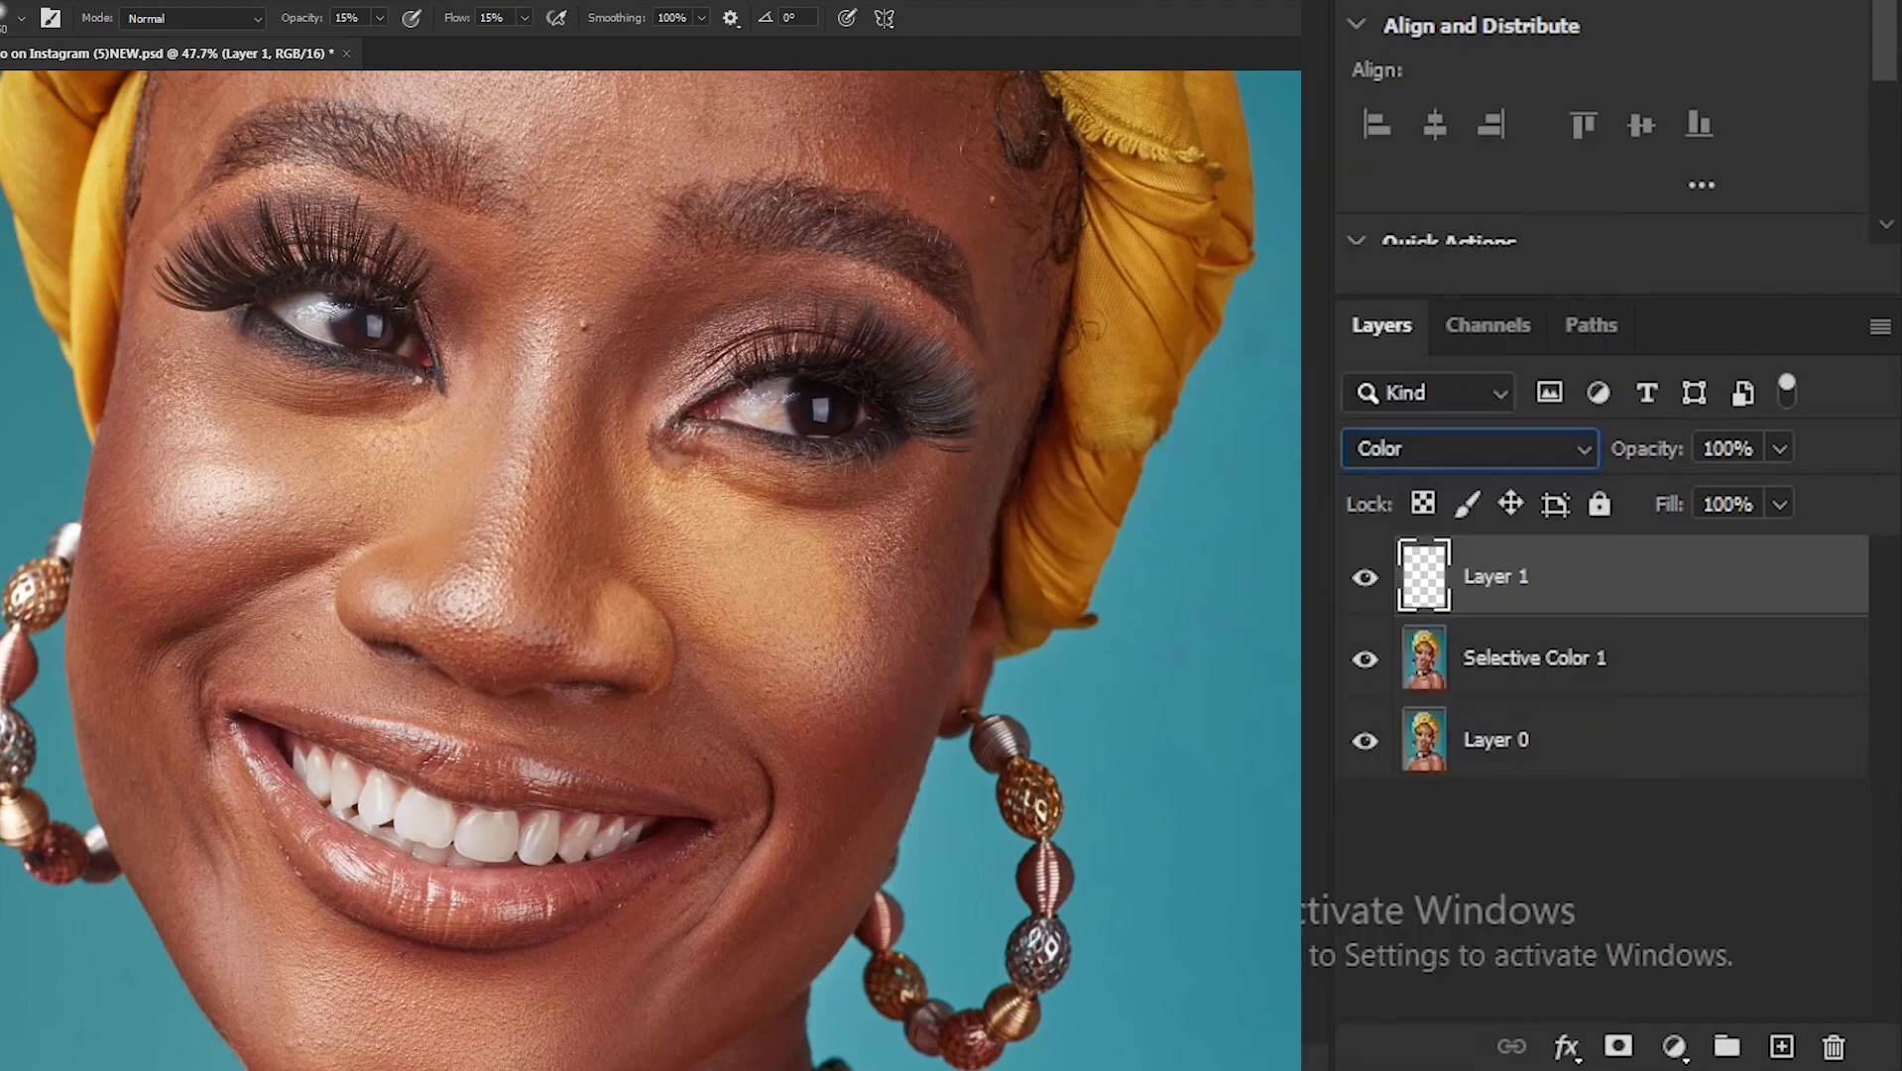
- Brush the sampled skin tone on Layer 1 over the yellow makeup patches on the nose and under the eyes
{"action": "left_click_drag", "start_coordinate": [616, 616], "coordinate": [629, 603]}
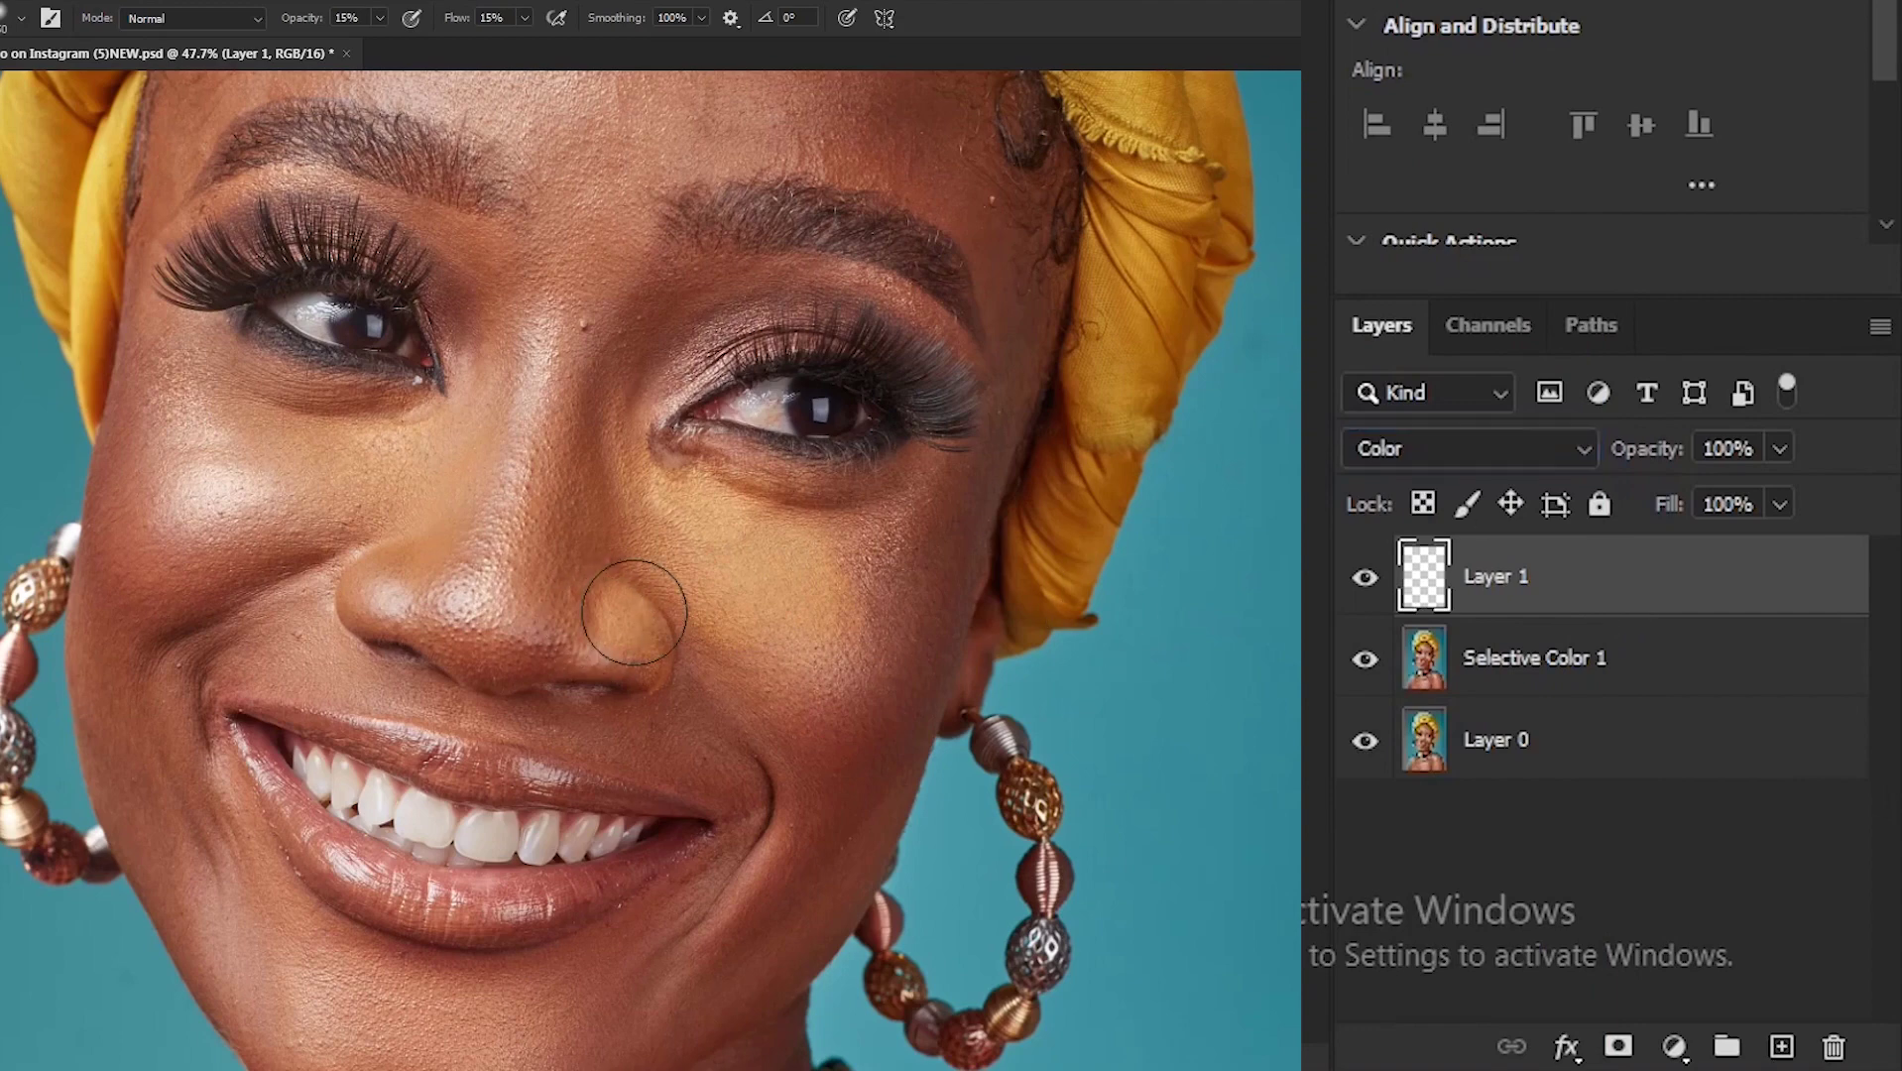
{"action": "mouse_move", "coordinate": [776, 533]}
{"action": "left_mouse_down"}
{"action": "mouse_move", "coordinate": [817, 603]}
{"action": "mouse_move", "coordinate": [761, 539]}
{"action": "mouse_move", "coordinate": [713, 538]}
{"action": "mouse_move", "coordinate": [732, 506]}
{"action": "mouse_move", "coordinate": [781, 515]}
{"action": "mouse_move", "coordinate": [623, 509]}
{"action": "mouse_move", "coordinate": [610, 400]}
{"action": "mouse_move", "coordinate": [633, 514]}
{"action": "mouse_move", "coordinate": [613, 628]}
{"action": "mouse_move", "coordinate": [647, 656]}
{"action": "mouse_move", "coordinate": [615, 609]}
{"action": "mouse_move", "coordinate": [651, 663]}
{"action": "mouse_move", "coordinate": [661, 595]}
{"action": "mouse_move", "coordinate": [732, 631]}
{"action": "mouse_move", "coordinate": [707, 606]}
{"action": "mouse_move", "coordinate": [741, 626]}
{"action": "mouse_move", "coordinate": [797, 610]}
{"action": "mouse_move", "coordinate": [718, 578]}
{"action": "mouse_move", "coordinate": [713, 646]}
{"action": "mouse_move", "coordinate": [740, 665]}
{"action": "mouse_move", "coordinate": [705, 653]}
{"action": "mouse_move", "coordinate": [698, 614]}
{"action": "mouse_move", "coordinate": [743, 645]}
{"action": "mouse_move", "coordinate": [803, 598]}
{"action": "left_mouse_up"}
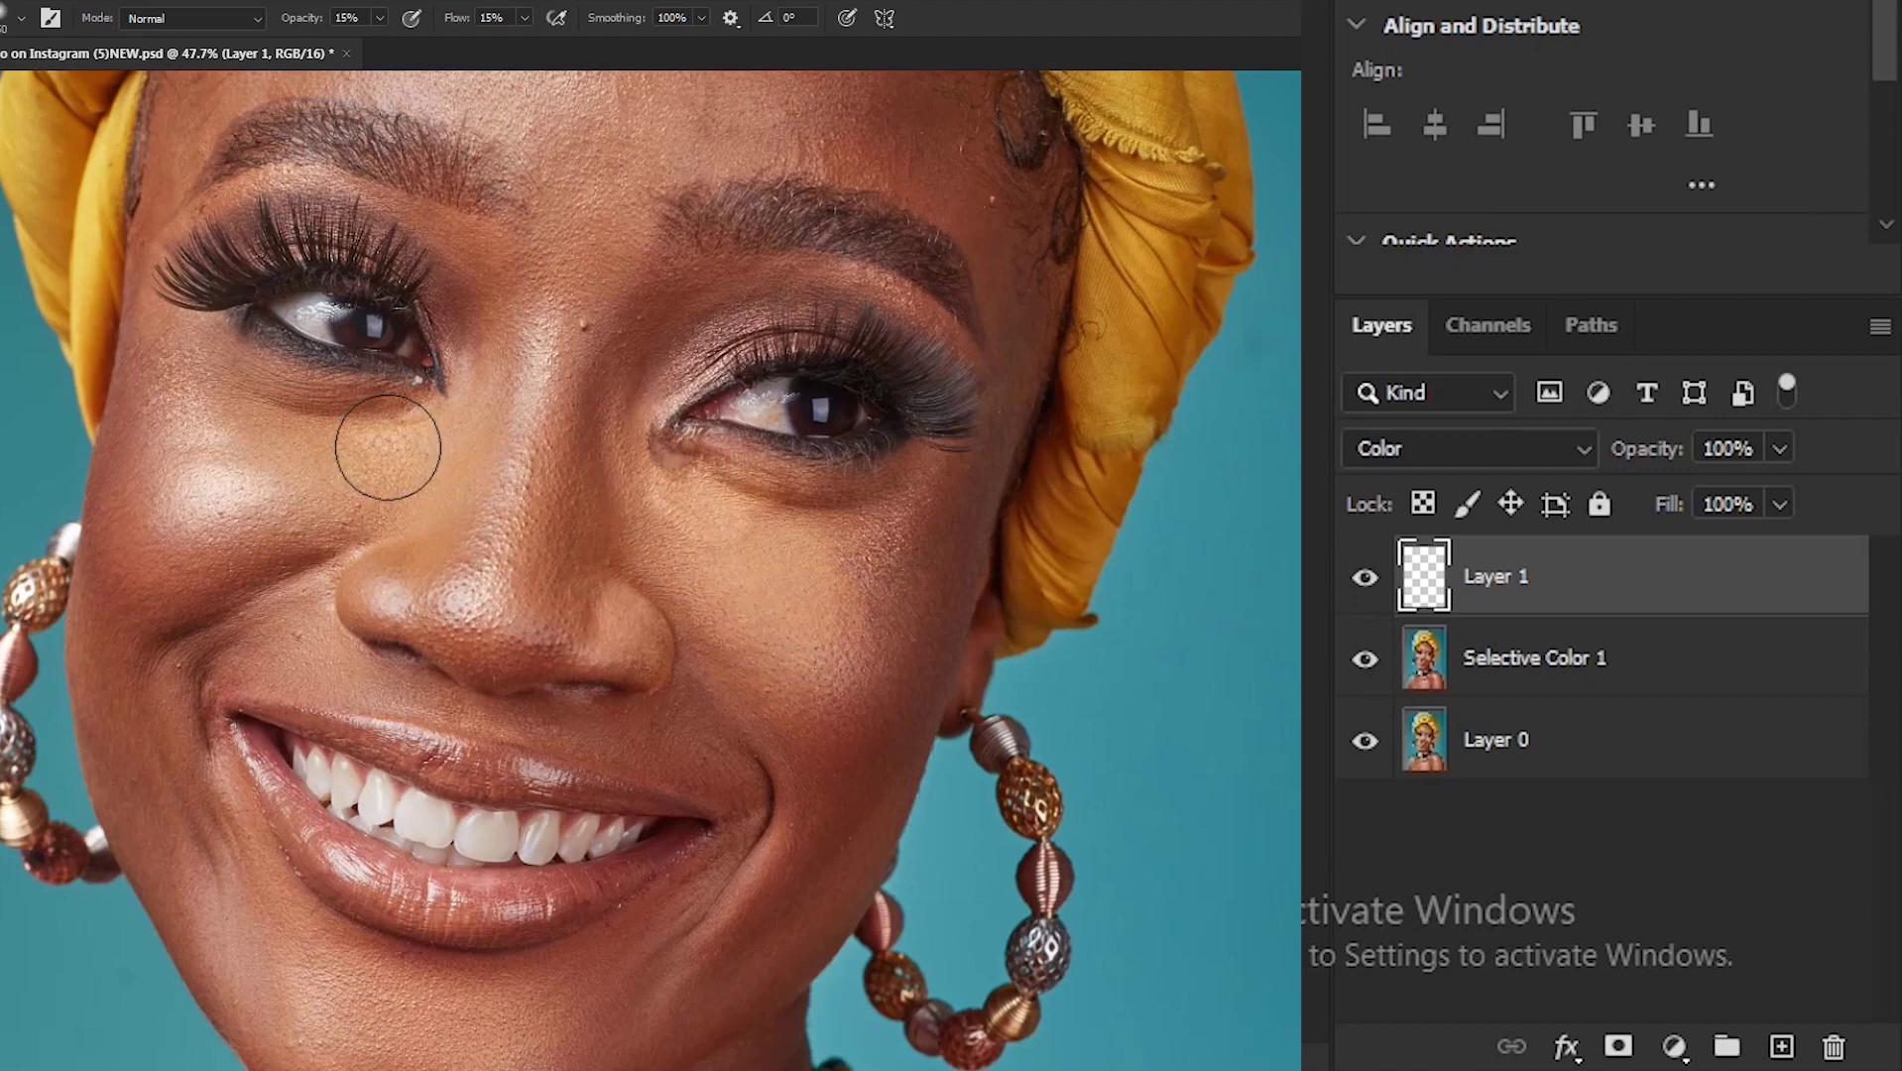
{"action": "key", "text": "e"}
{"action": "key", "text": "b"}
- Compare the skin before and after the colour painting by toggling Layer 1's visibility
{"action": "left_click", "coordinate": [1364, 580]}
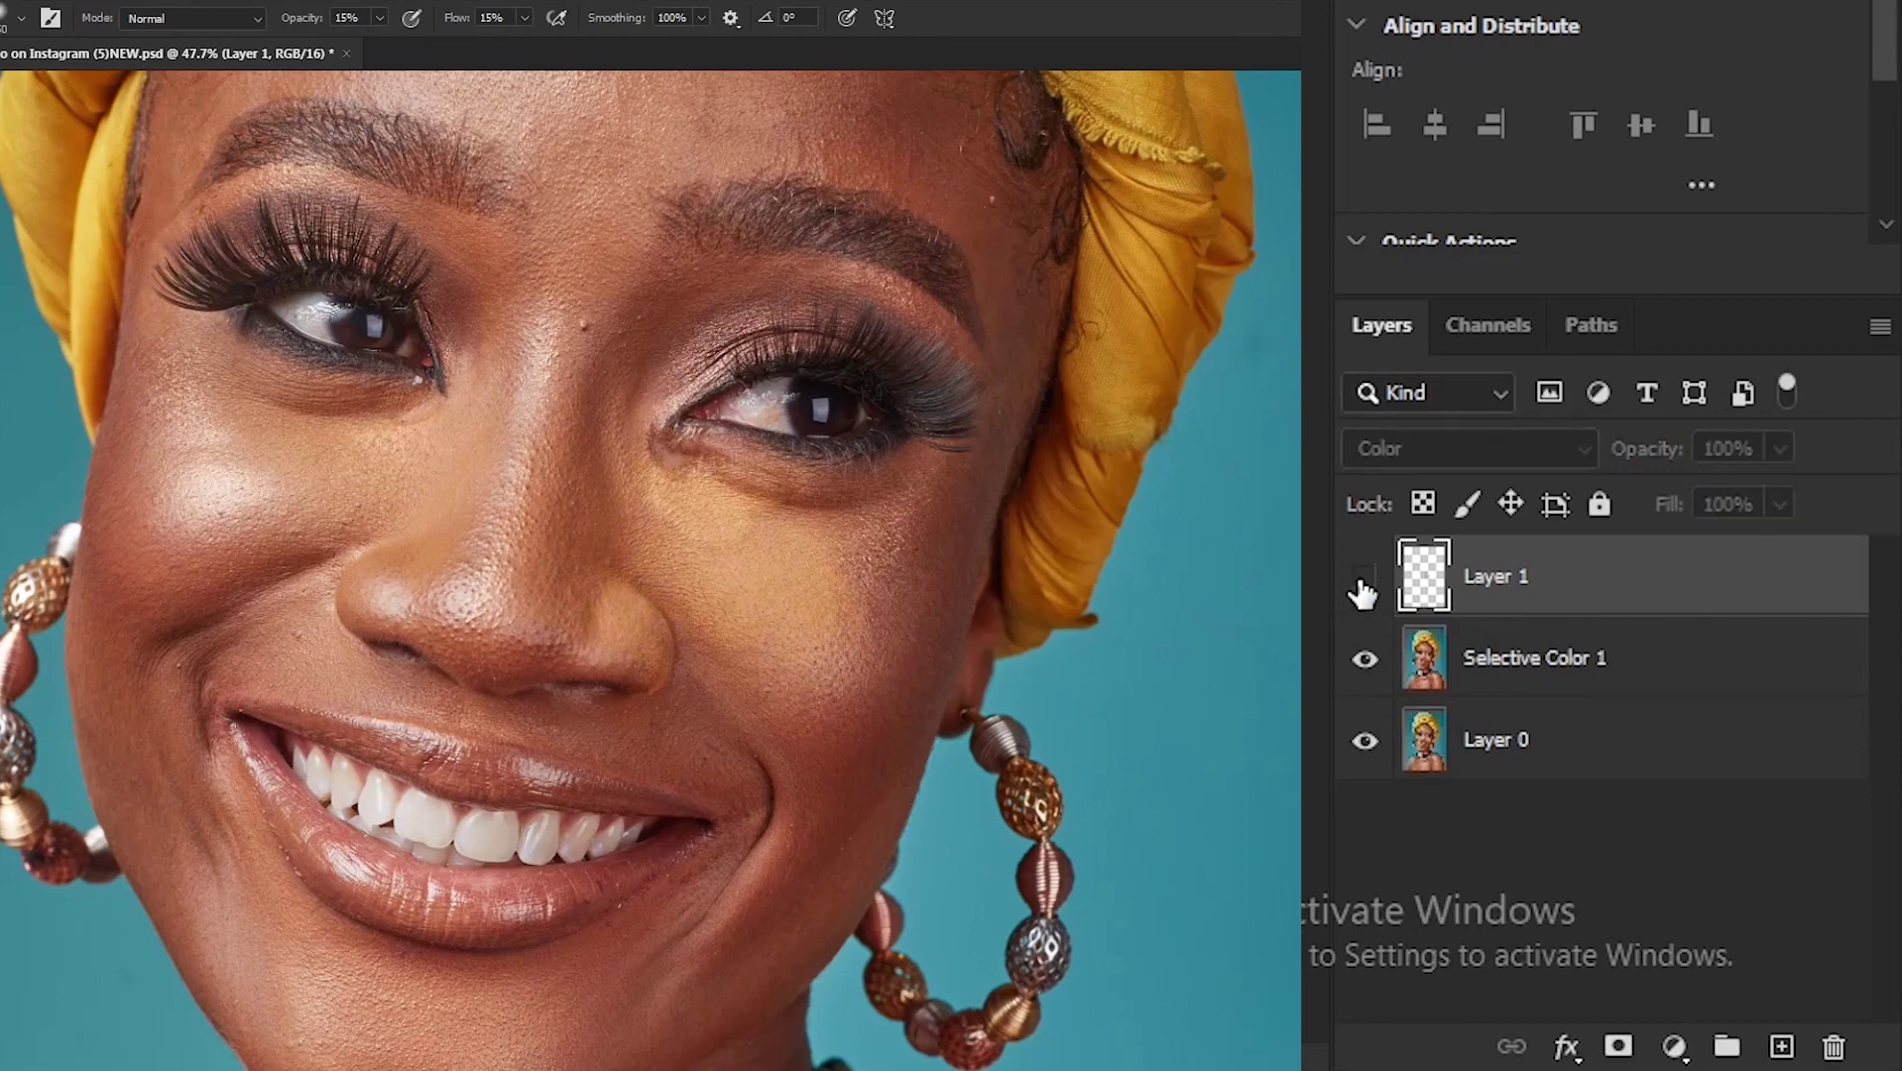
{"action": "left_click", "coordinate": [1365, 580]}
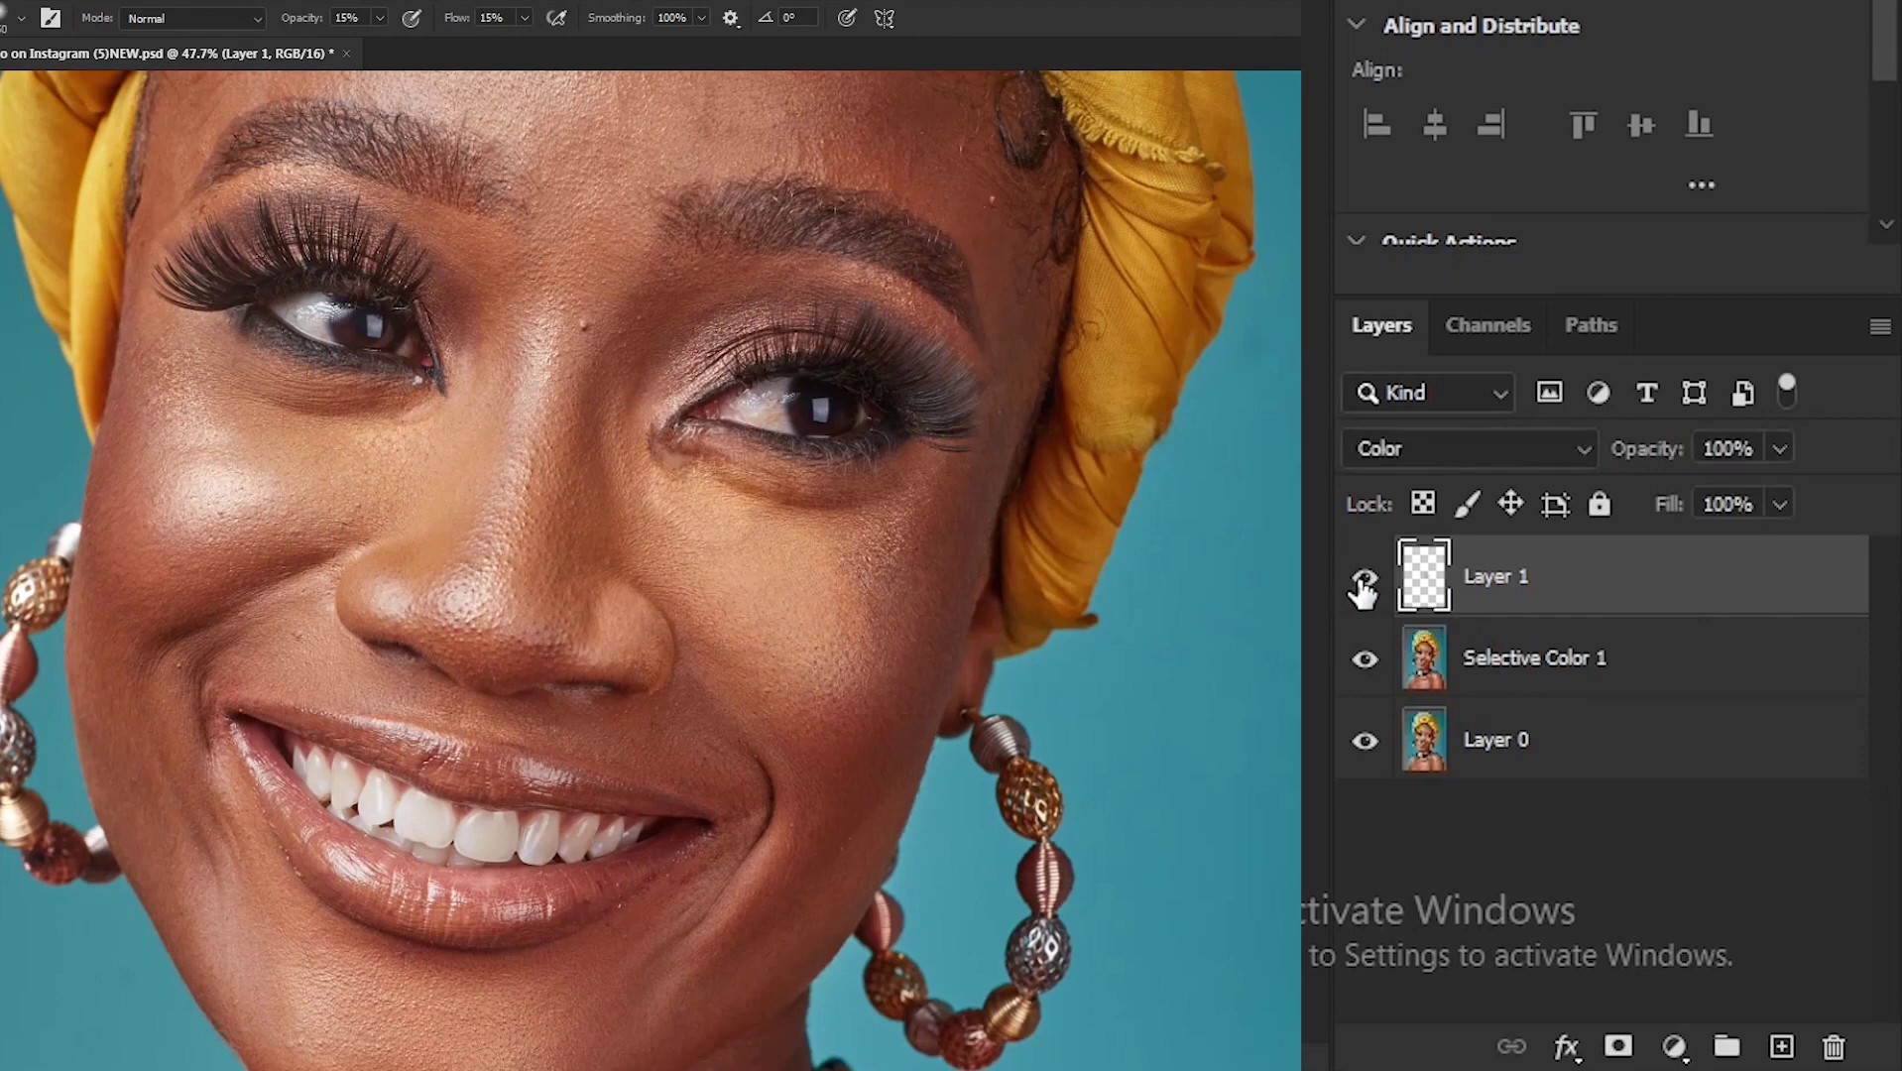
{"action": "left_click", "coordinate": [1364, 585]}
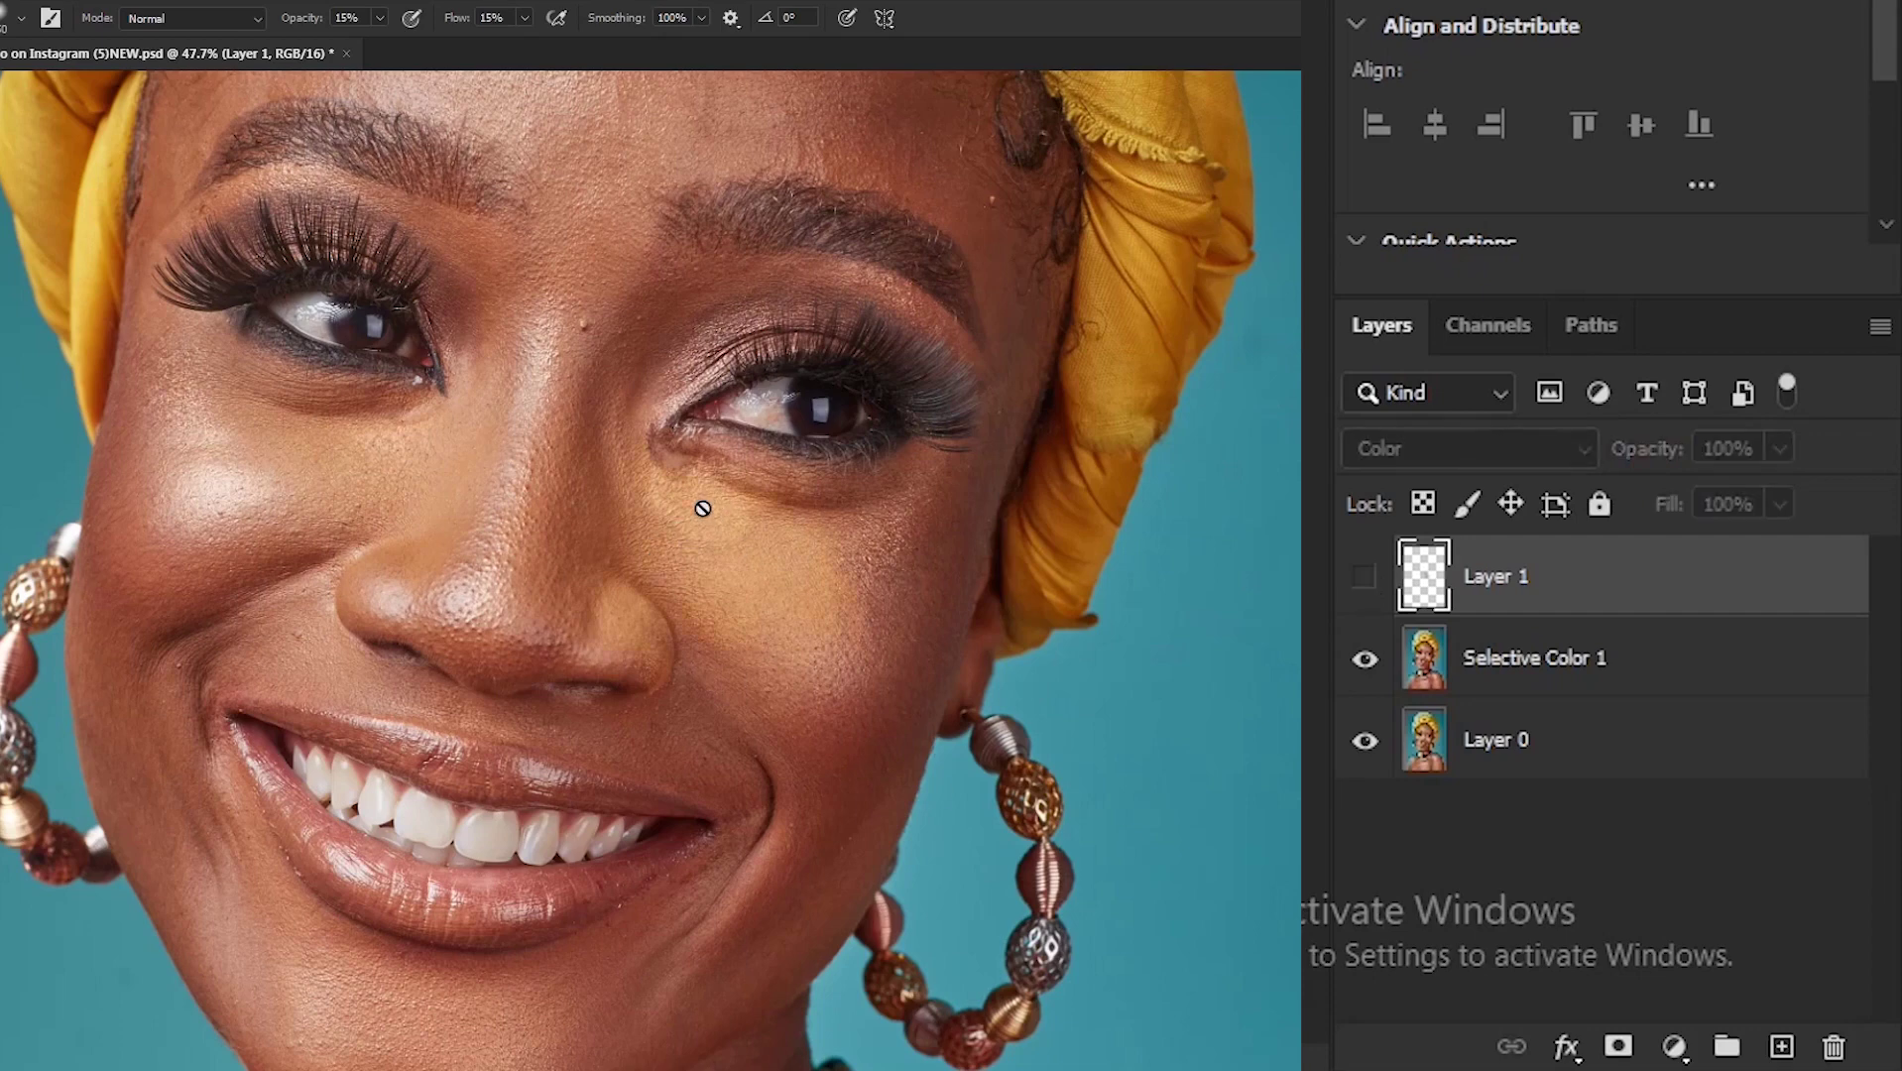
{"action": "left_click", "coordinate": [1361, 587]}
{"action": "left_click", "coordinate": [1360, 587]}
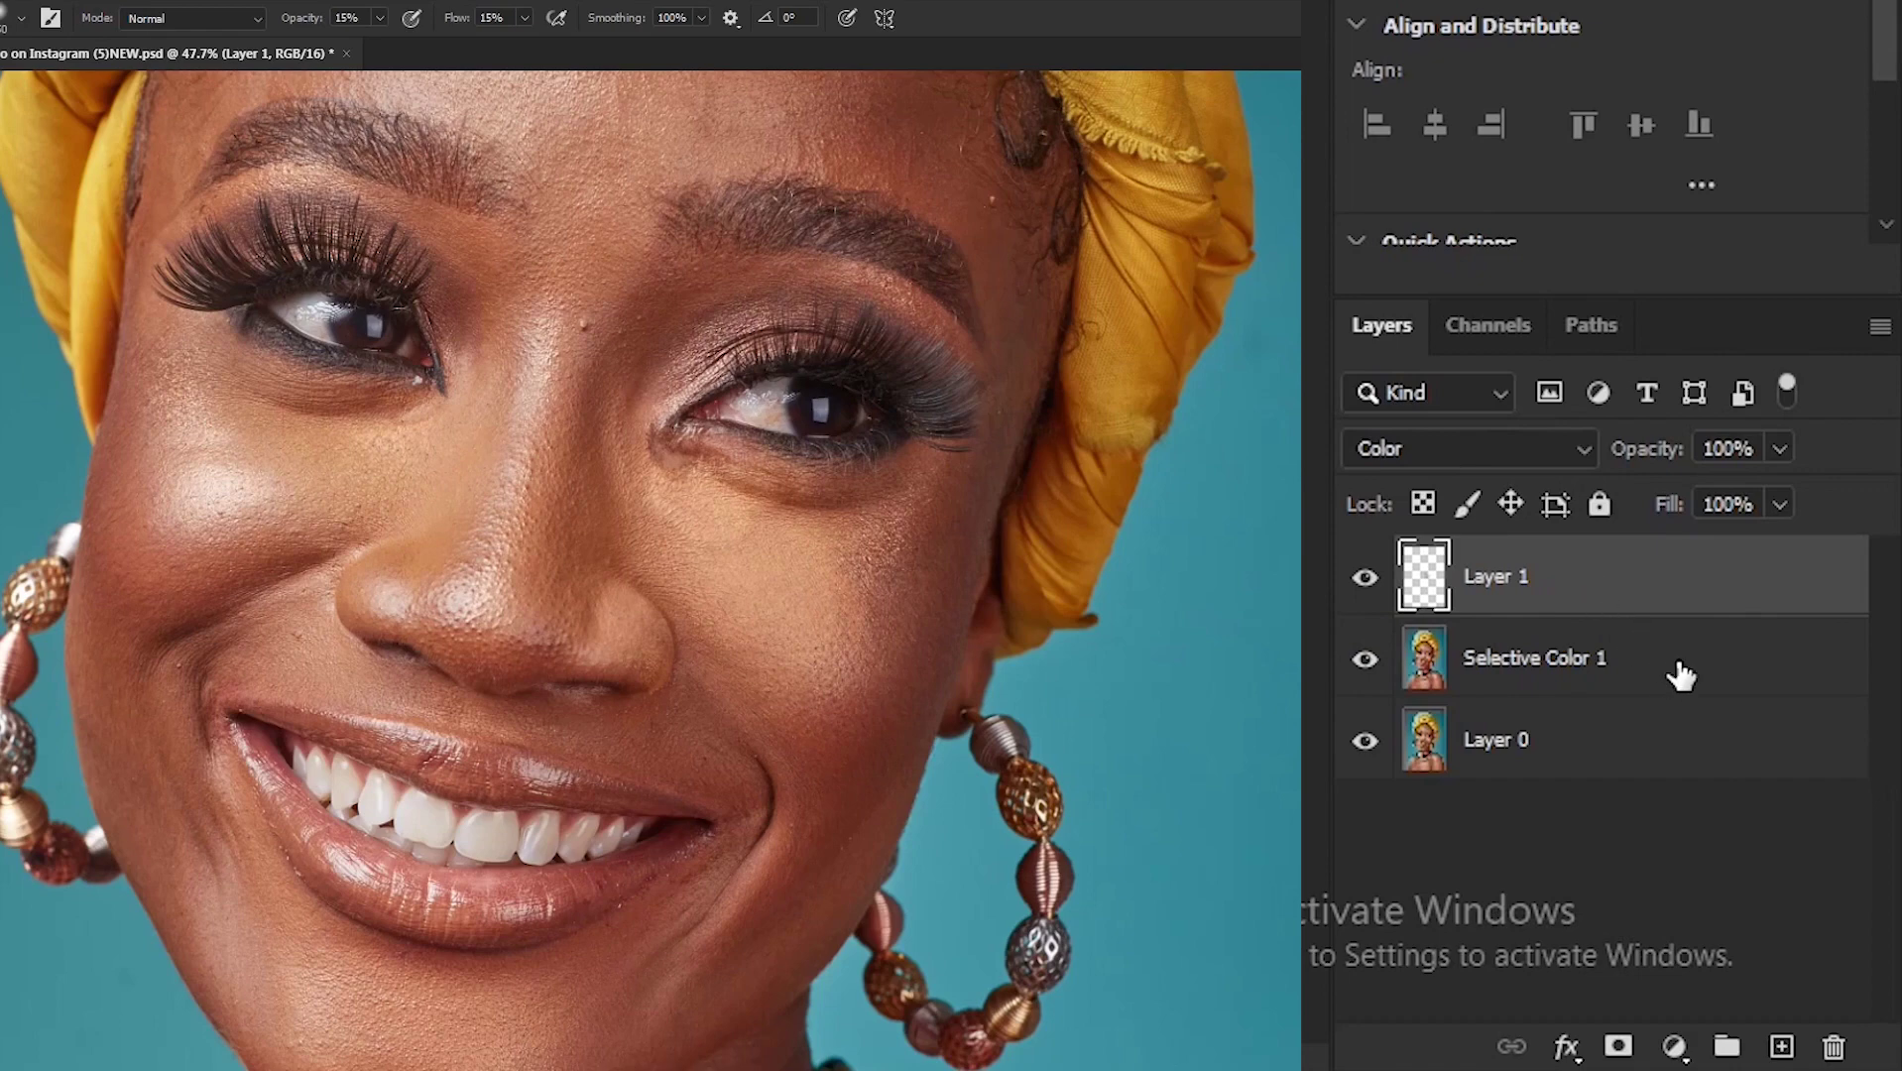
- Merge Layer 1 with Selective Color 1 into a single layer
{"action": "left_click", "coordinate": [1656, 679], "text": "ctrl"}
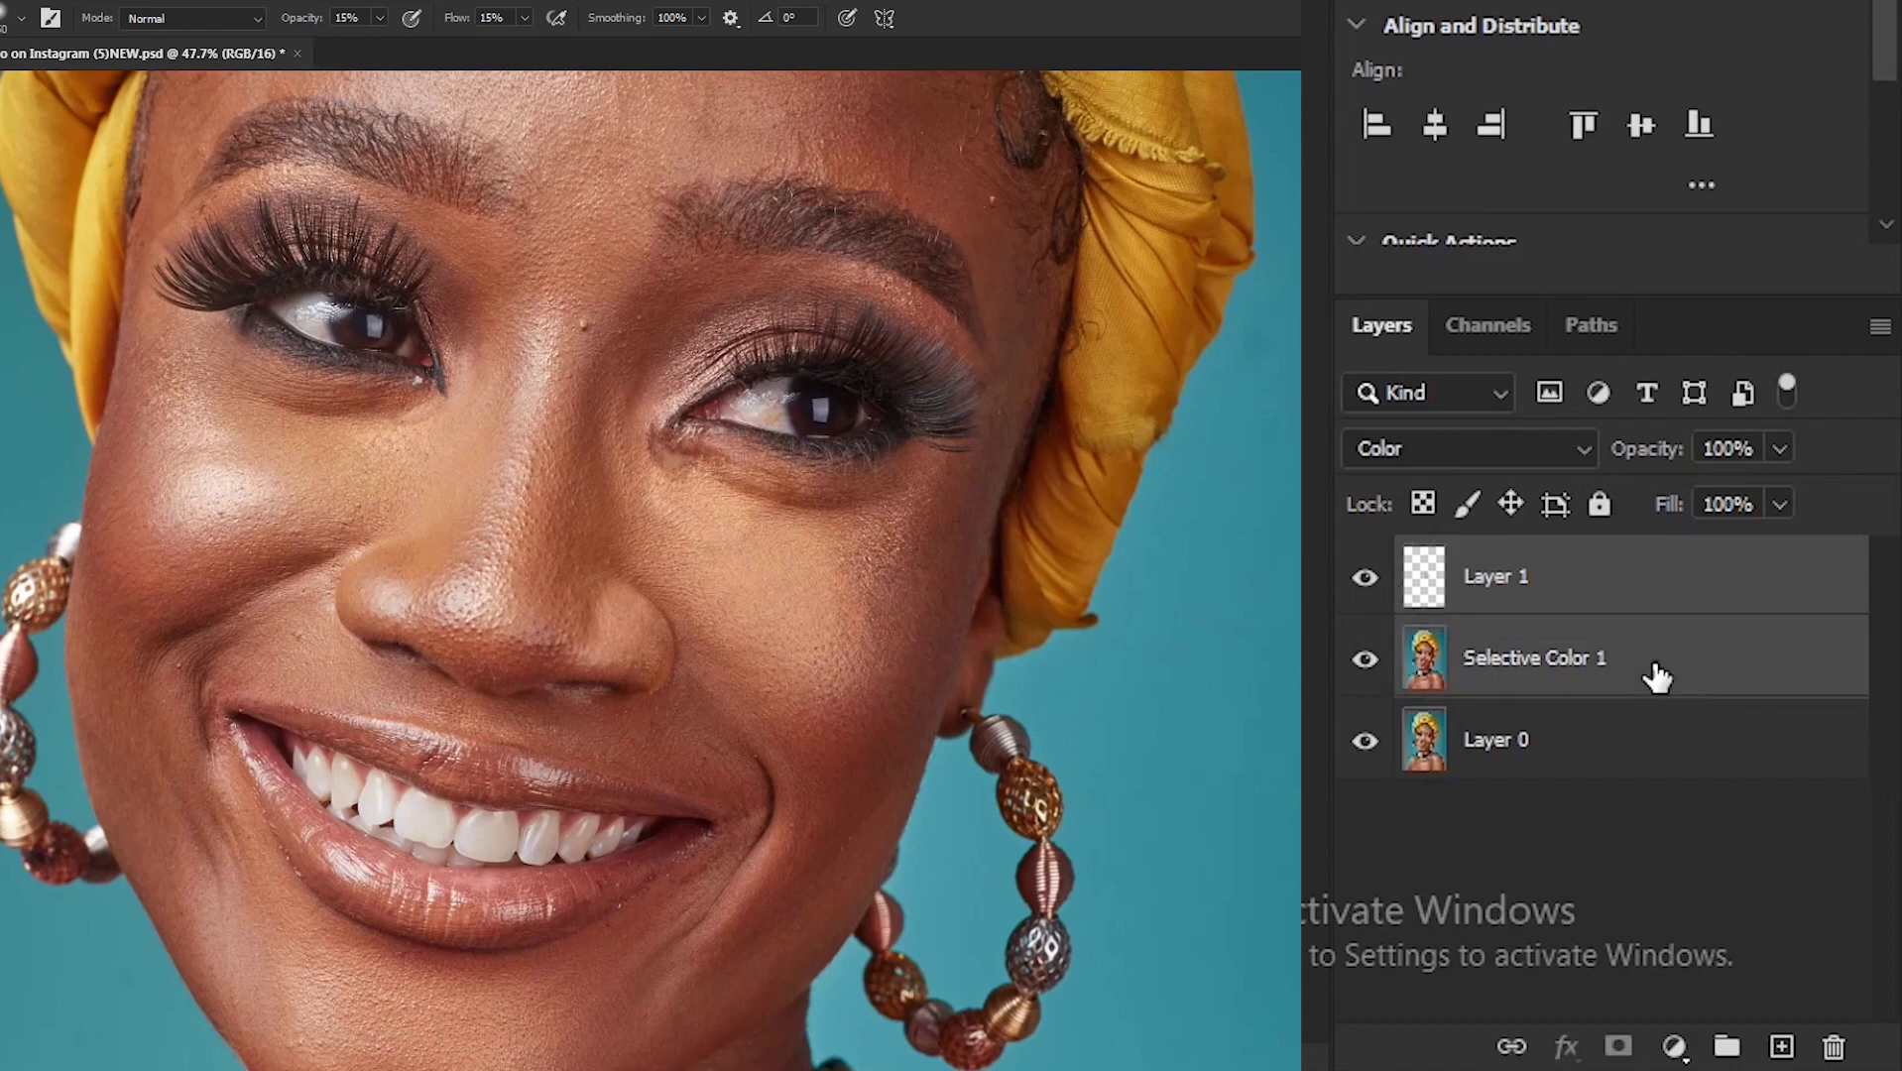
{"action": "key", "text": "ctrl+e"}
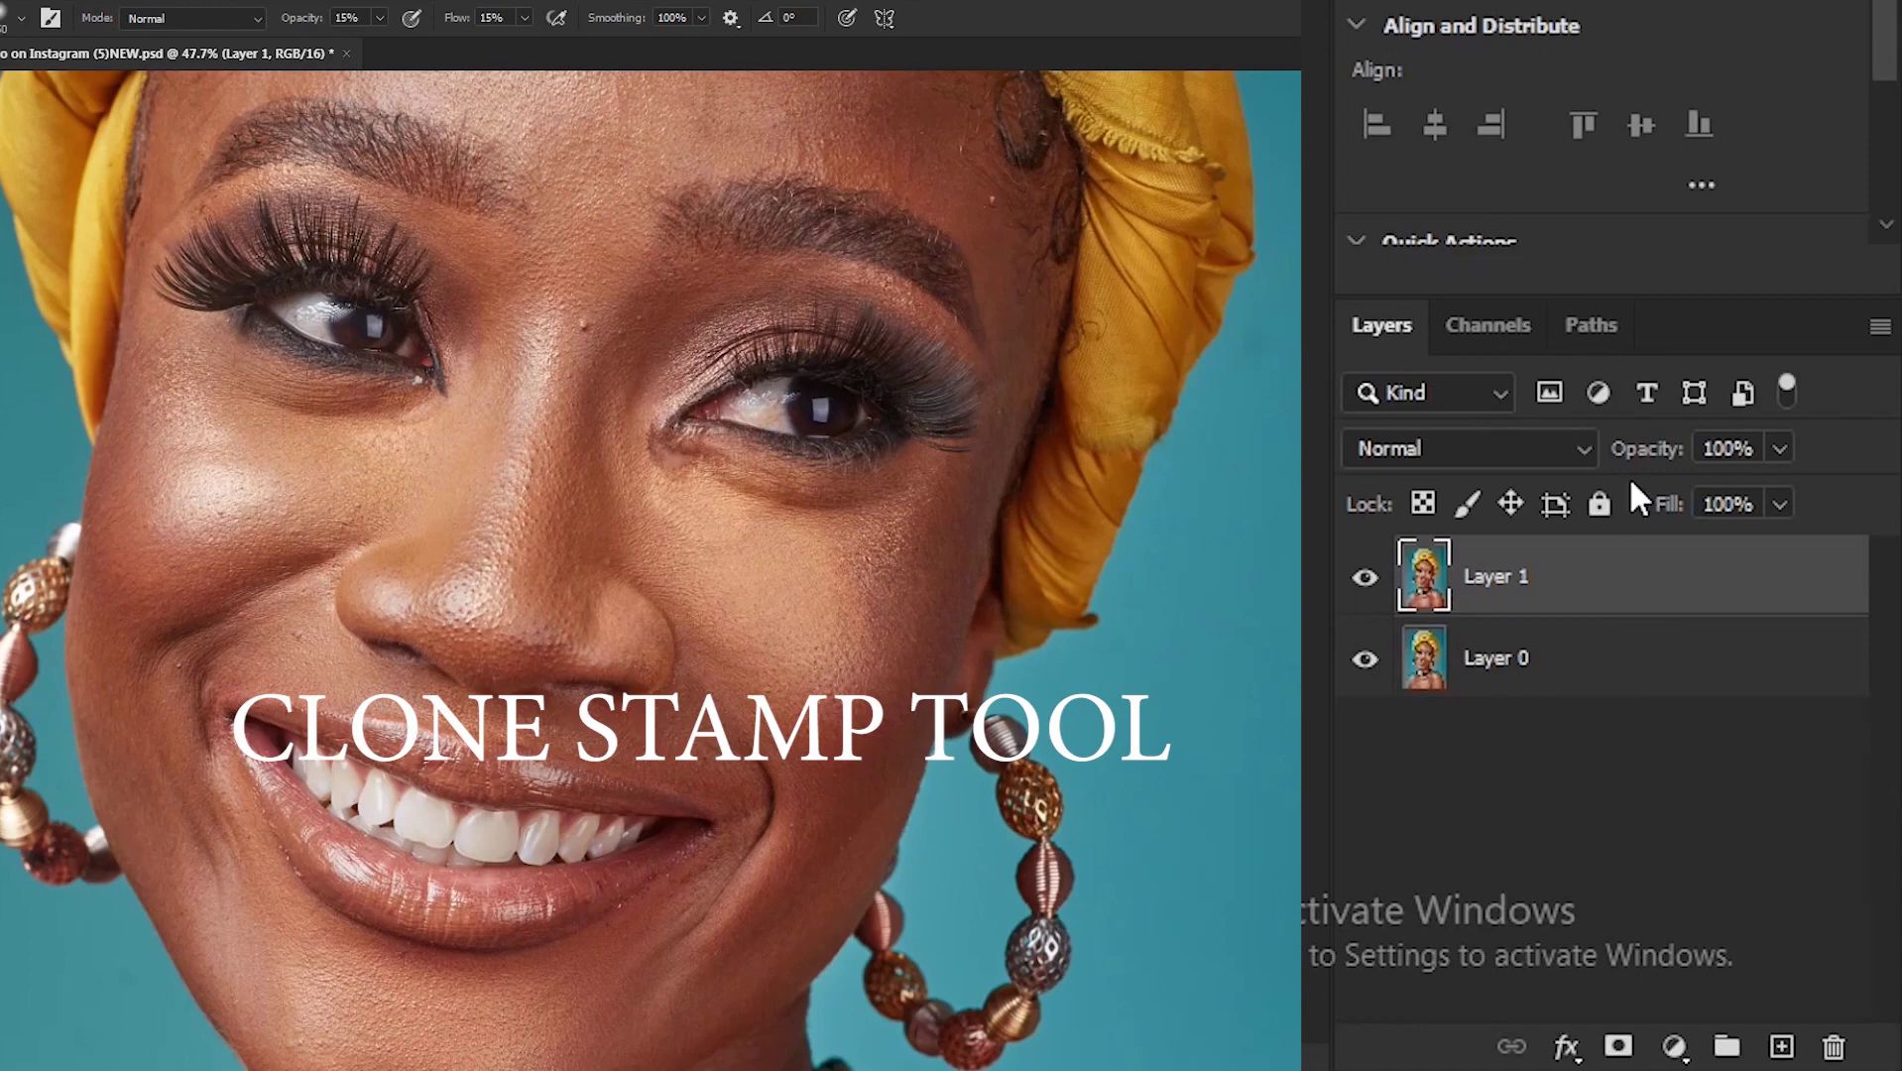
- Add a new empty layer above Layer 1 and sample the nose-tip highlight from Layer 1 with the Clone Stamp
{"action": "key", "text": "s"}
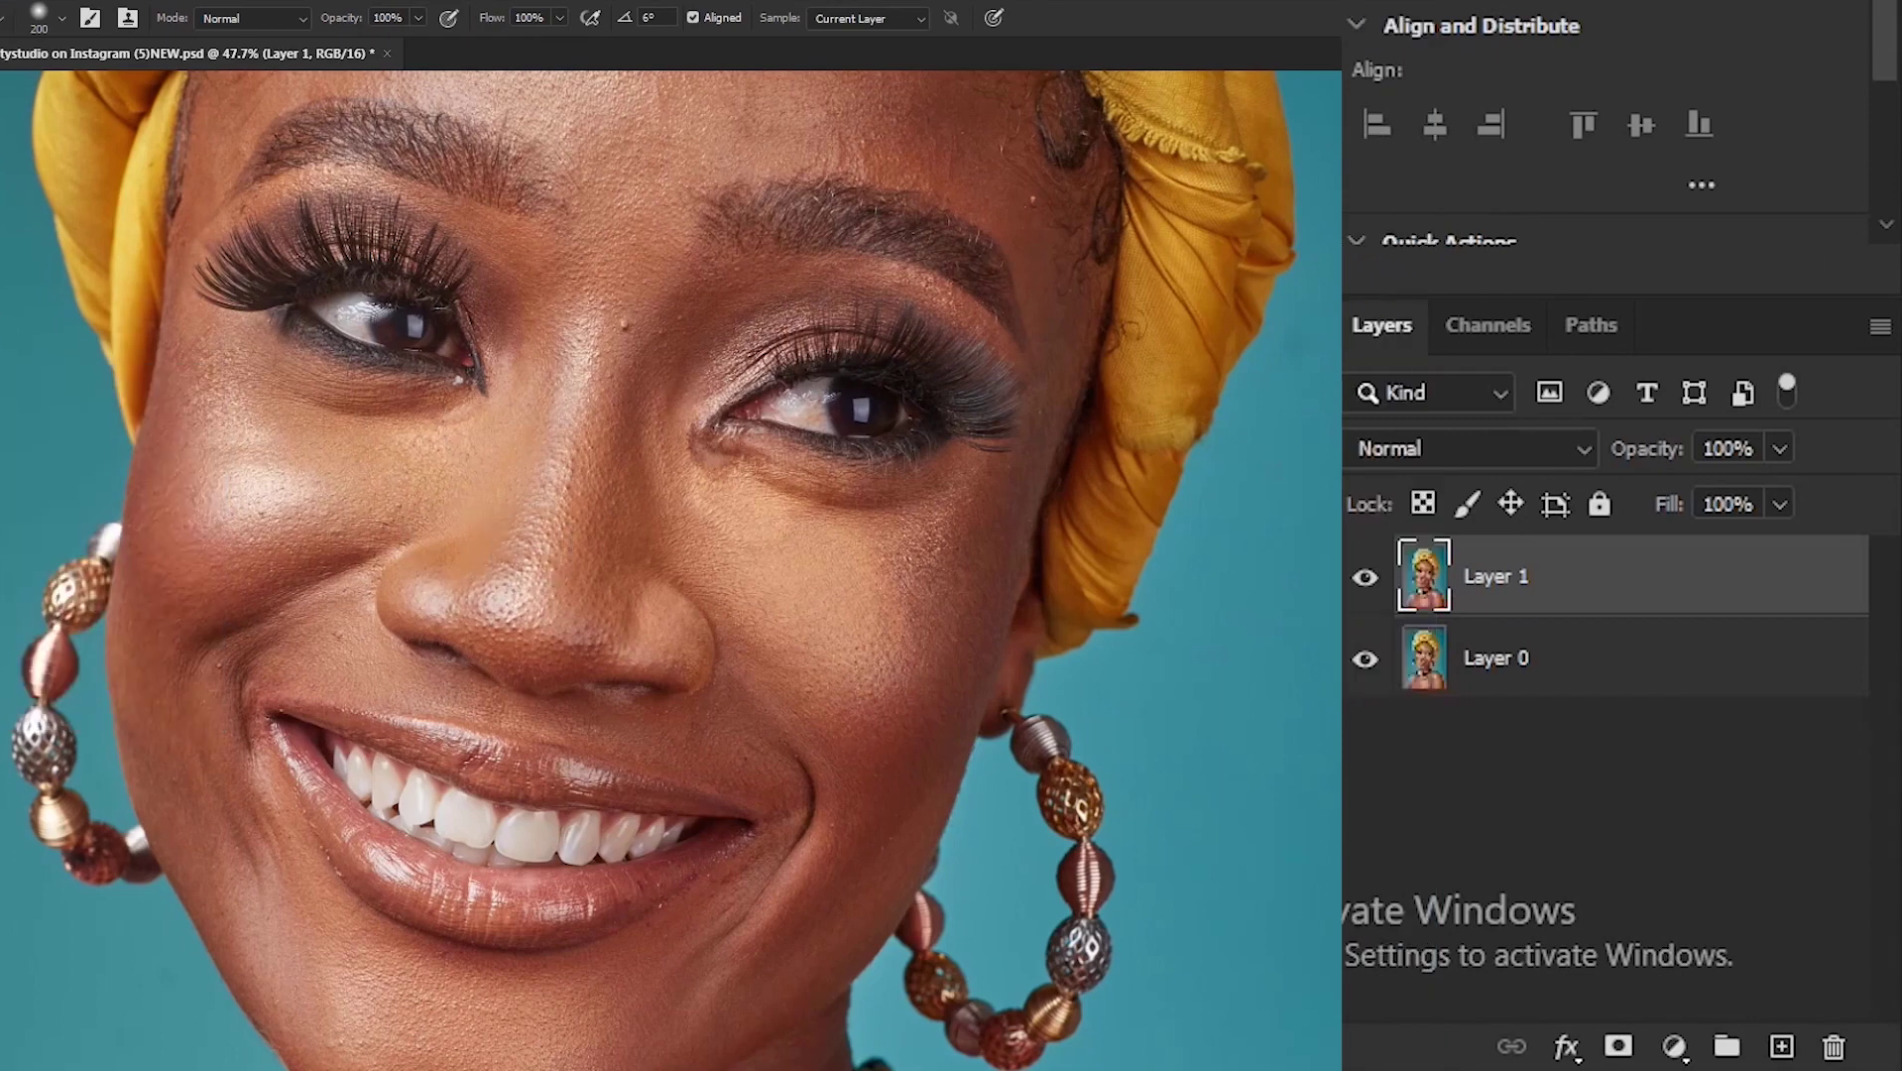
{"action": "left_click", "coordinate": [1782, 1046]}
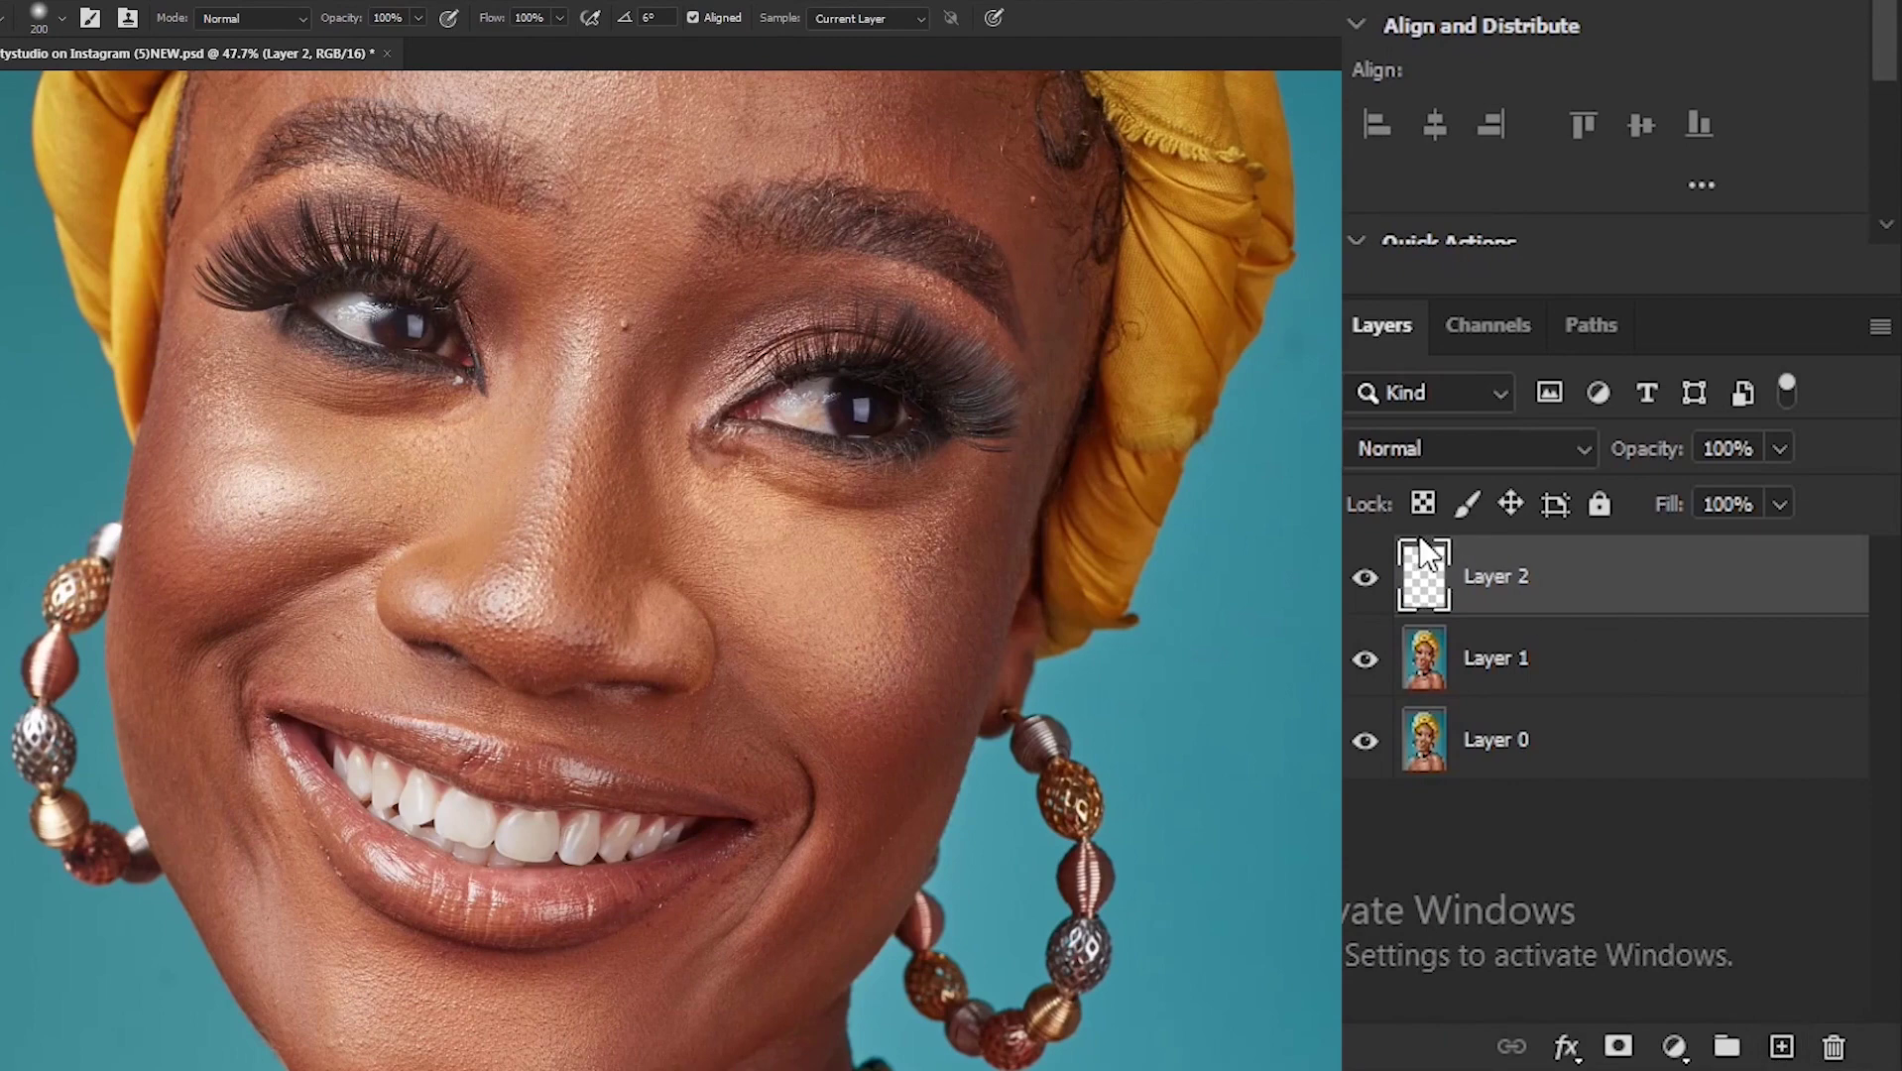
{"action": "left_click", "coordinate": [1567, 671]}
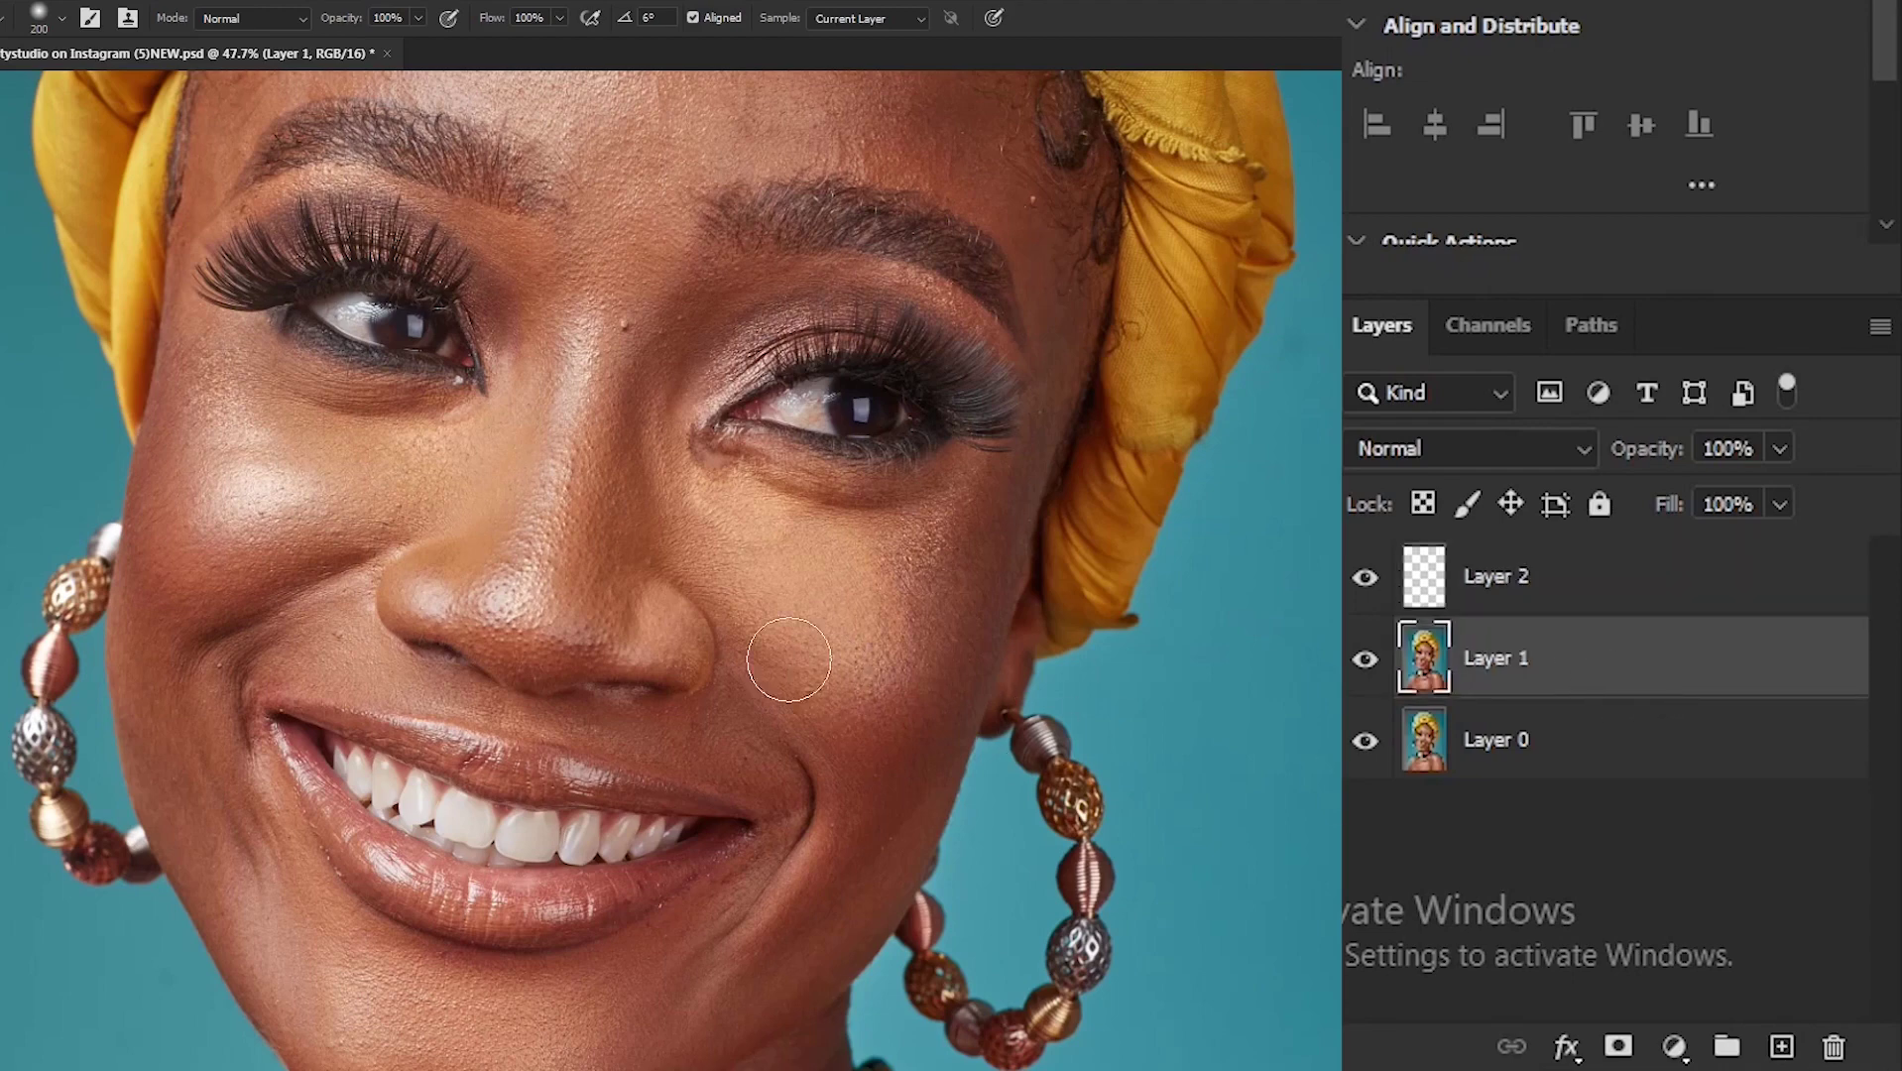
{"action": "left_click", "coordinate": [538, 600], "text": "alt"}
- Clone the sampled highlight onto the side of the nose on Layer 2, undoing the extra stroke near the earring
{"action": "left_click", "coordinate": [1681, 562]}
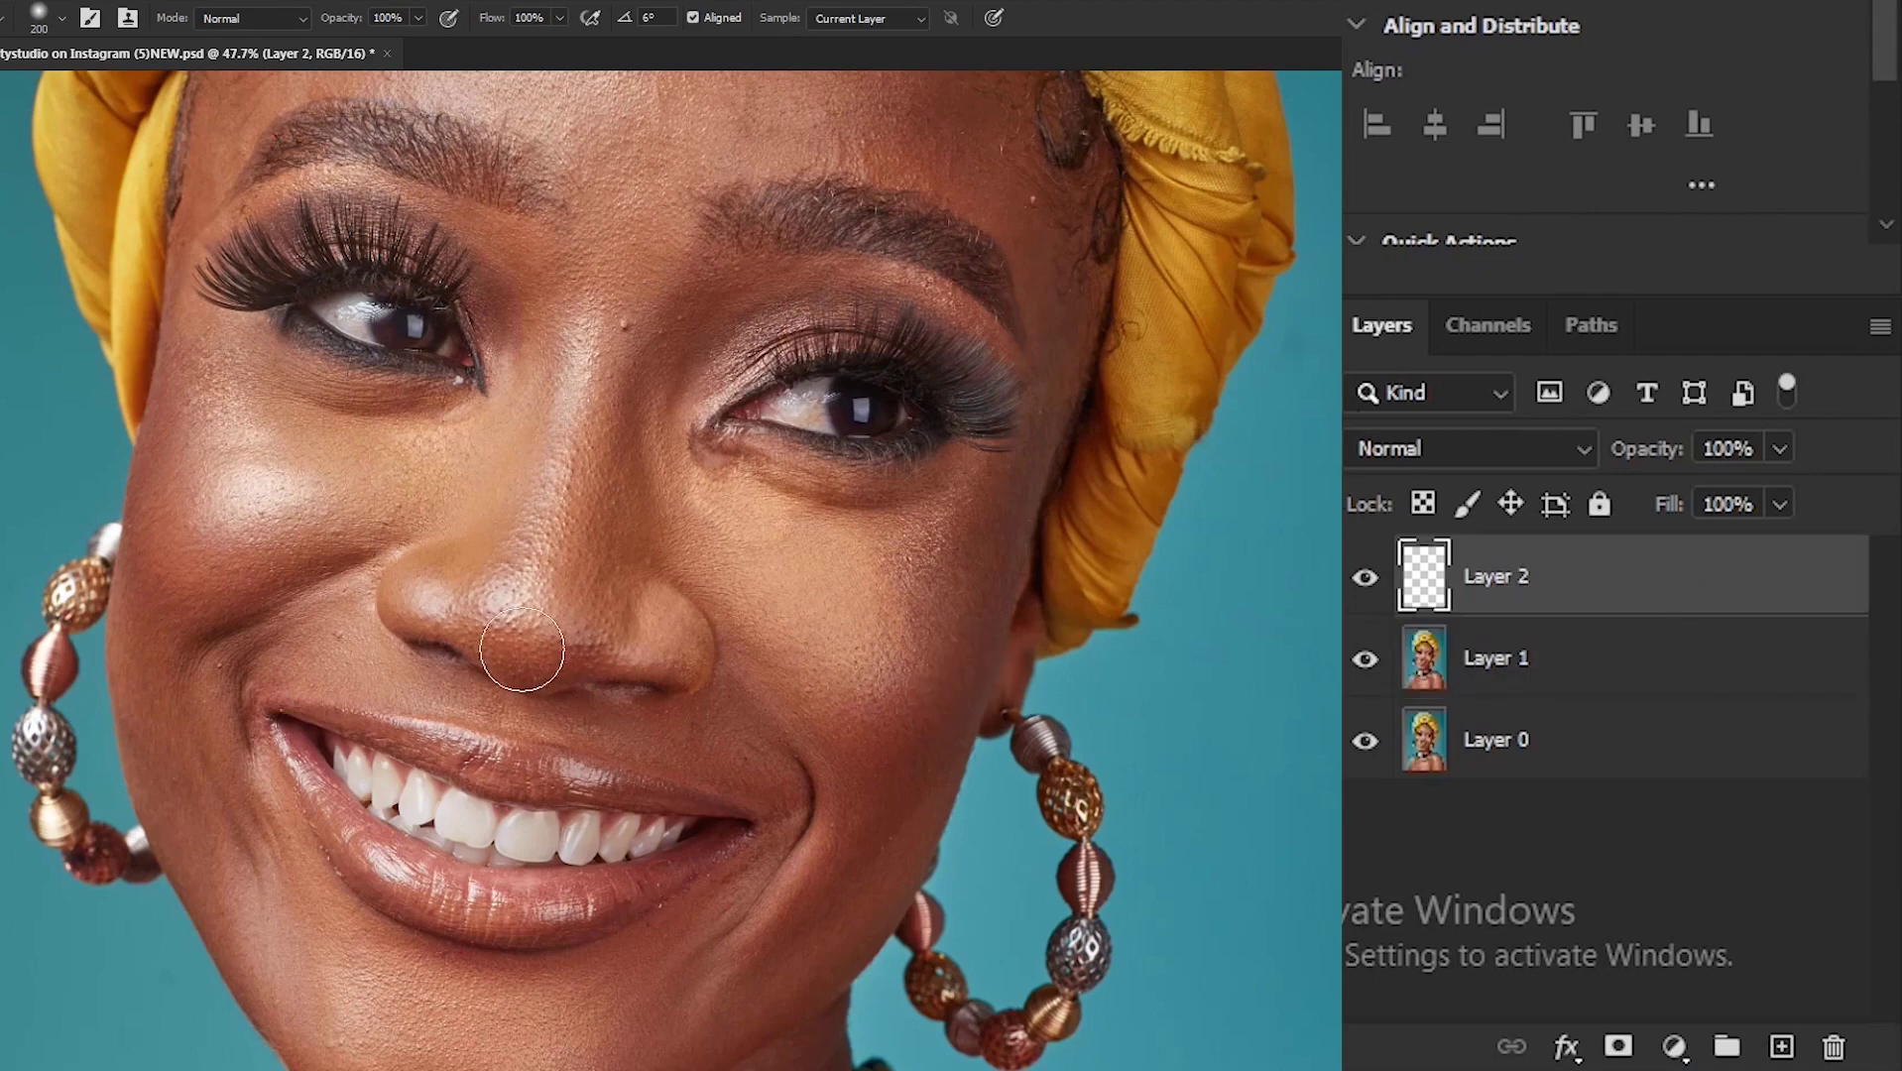
{"action": "left_click", "coordinate": [649, 624]}
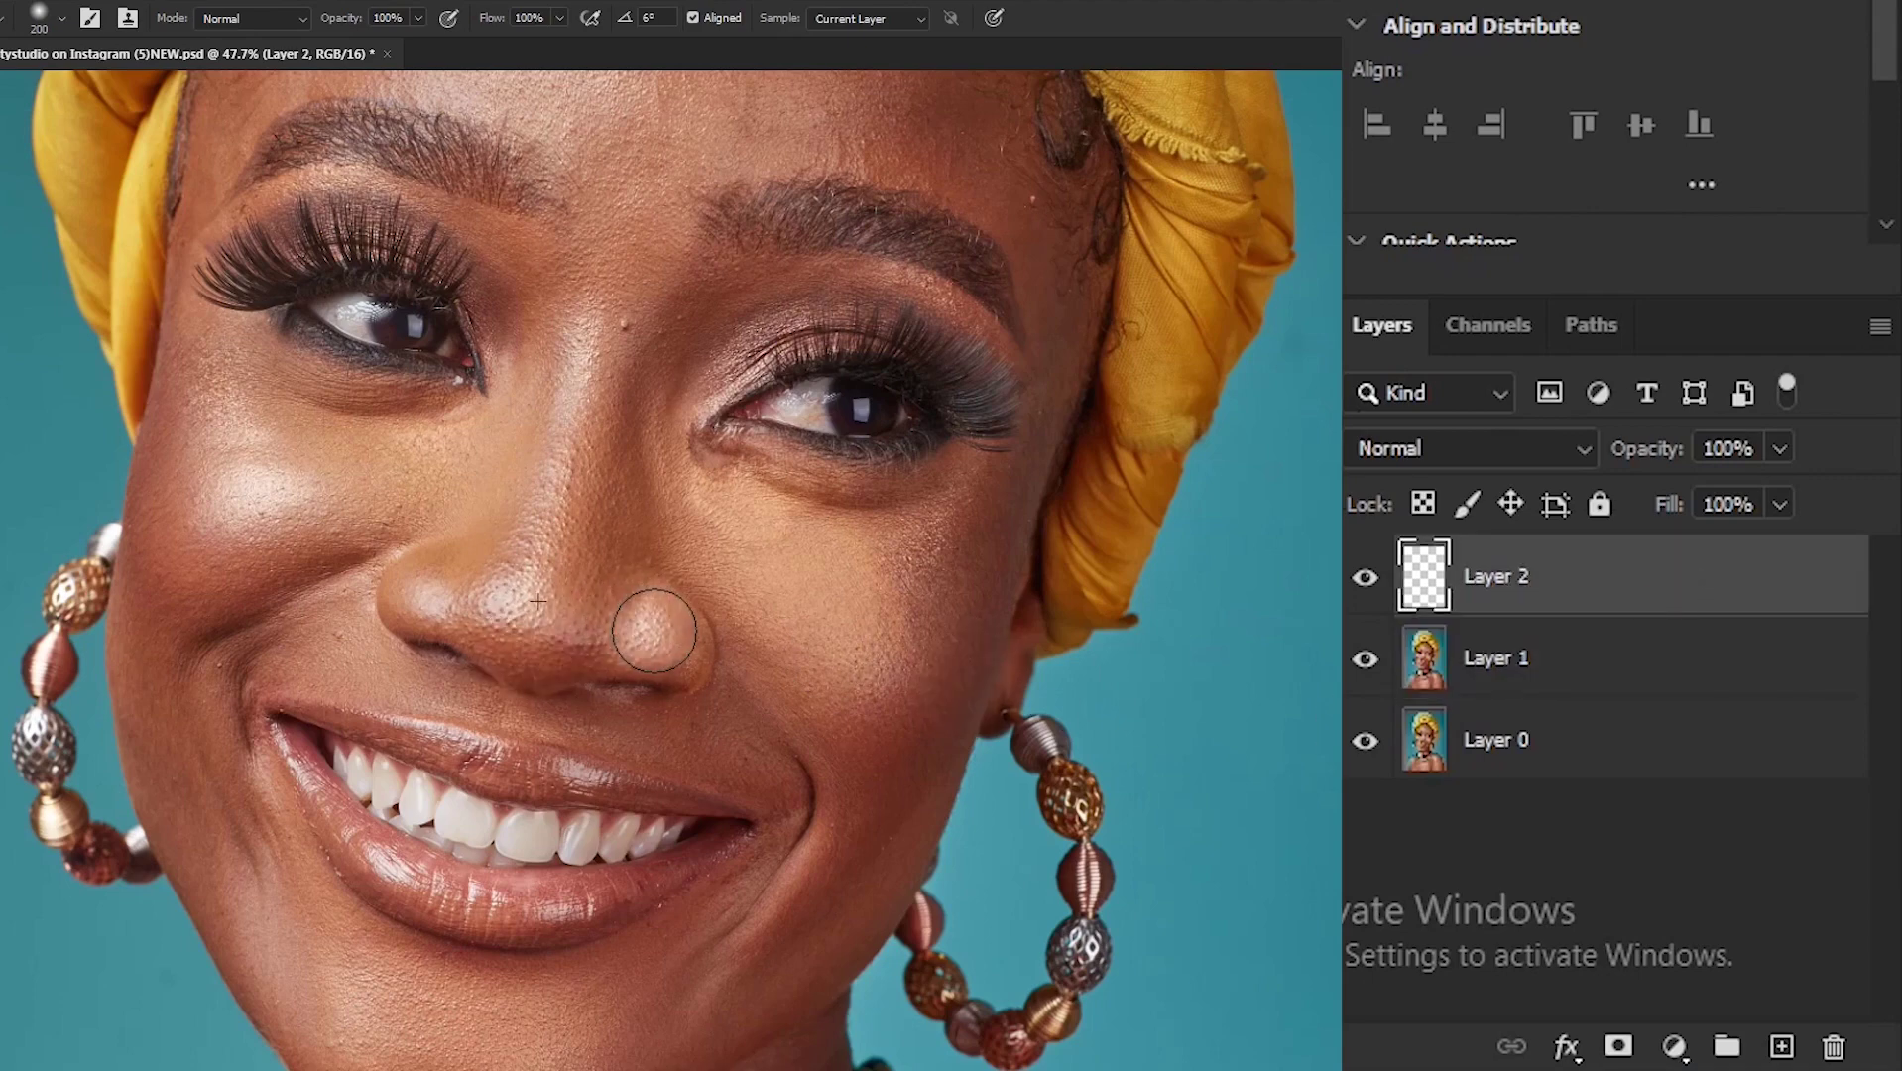
{"action": "left_click_drag", "start_coordinate": [1063, 743], "coordinate": [1108, 768]}
{"action": "key", "text": "ctrl+z"}
- Enlarge the cloned highlight on Layer 2 to about 103% and reposition it over the nostril beside the nose tip
{"action": "key", "text": "v"}
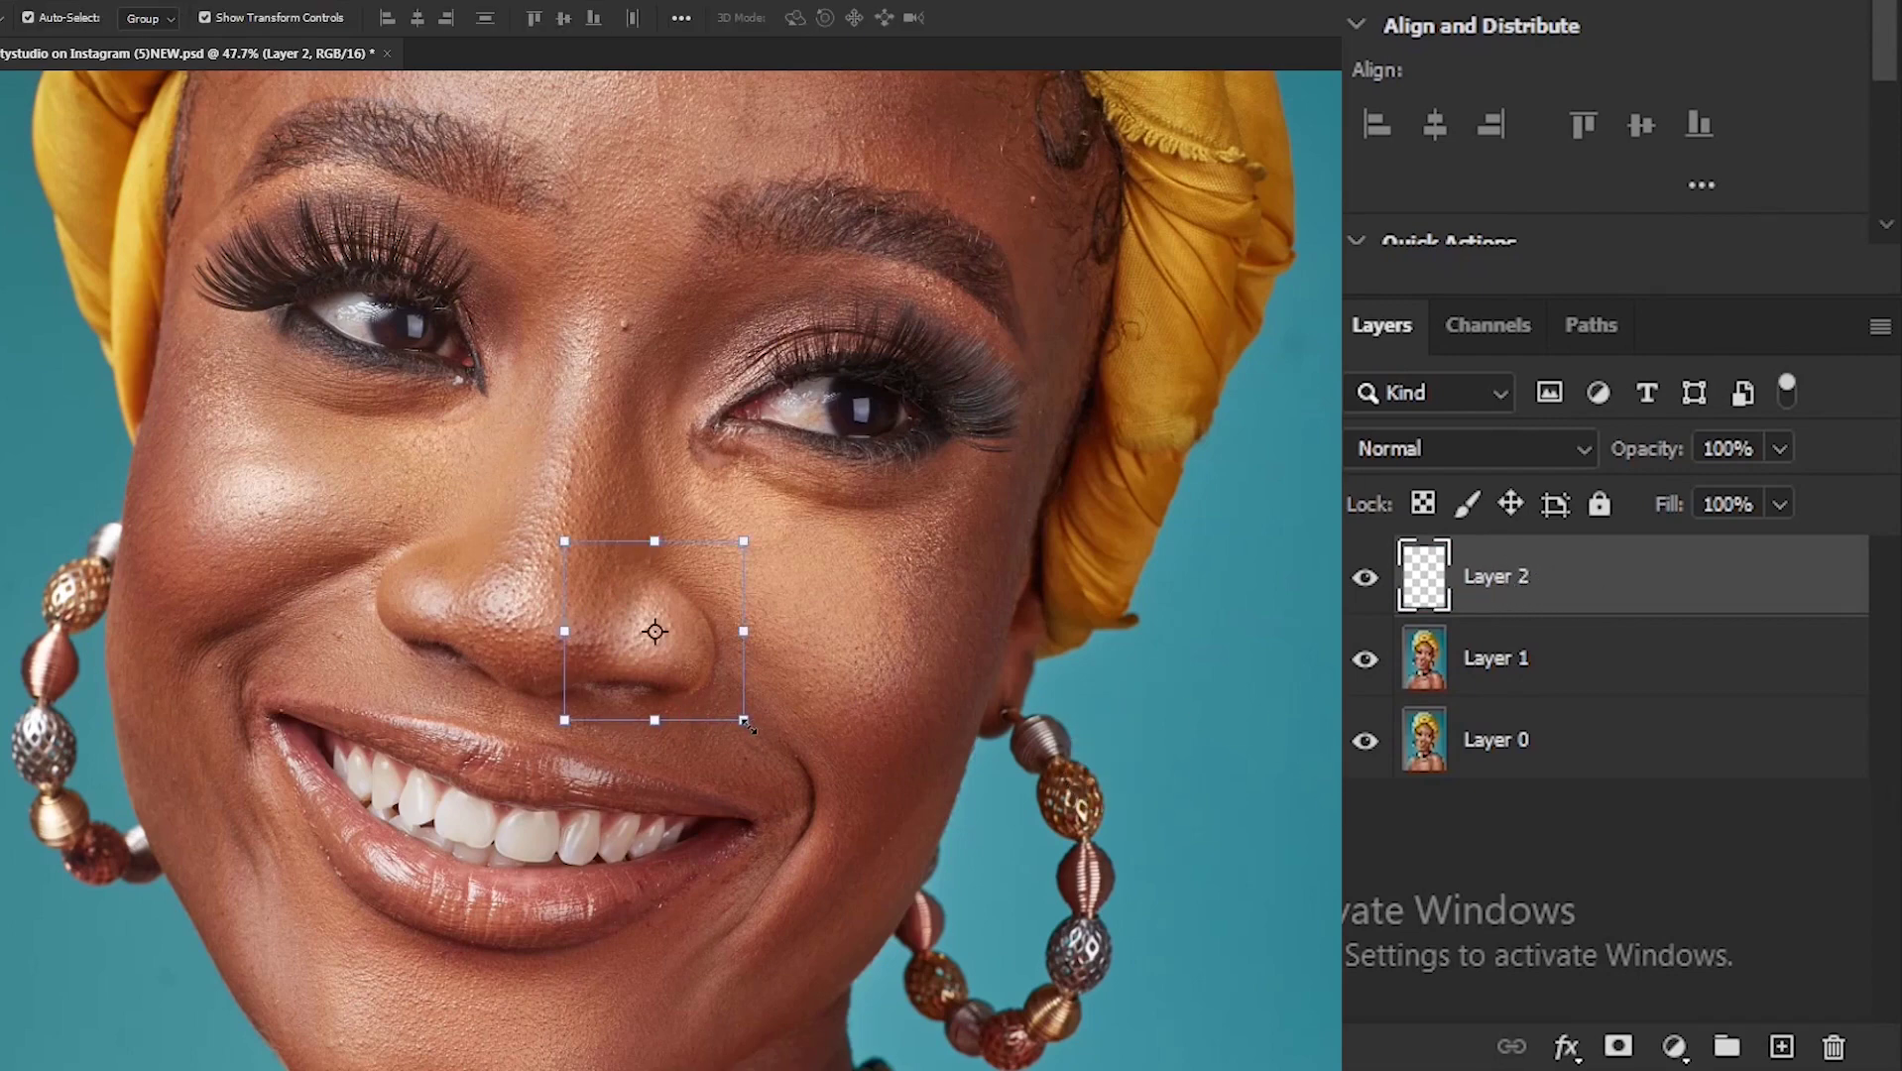
{"action": "left_click_drag", "start_coordinate": [745, 724], "coordinate": [775, 734]}
{"action": "left_click_drag", "start_coordinate": [761, 538], "coordinate": [750, 553]}
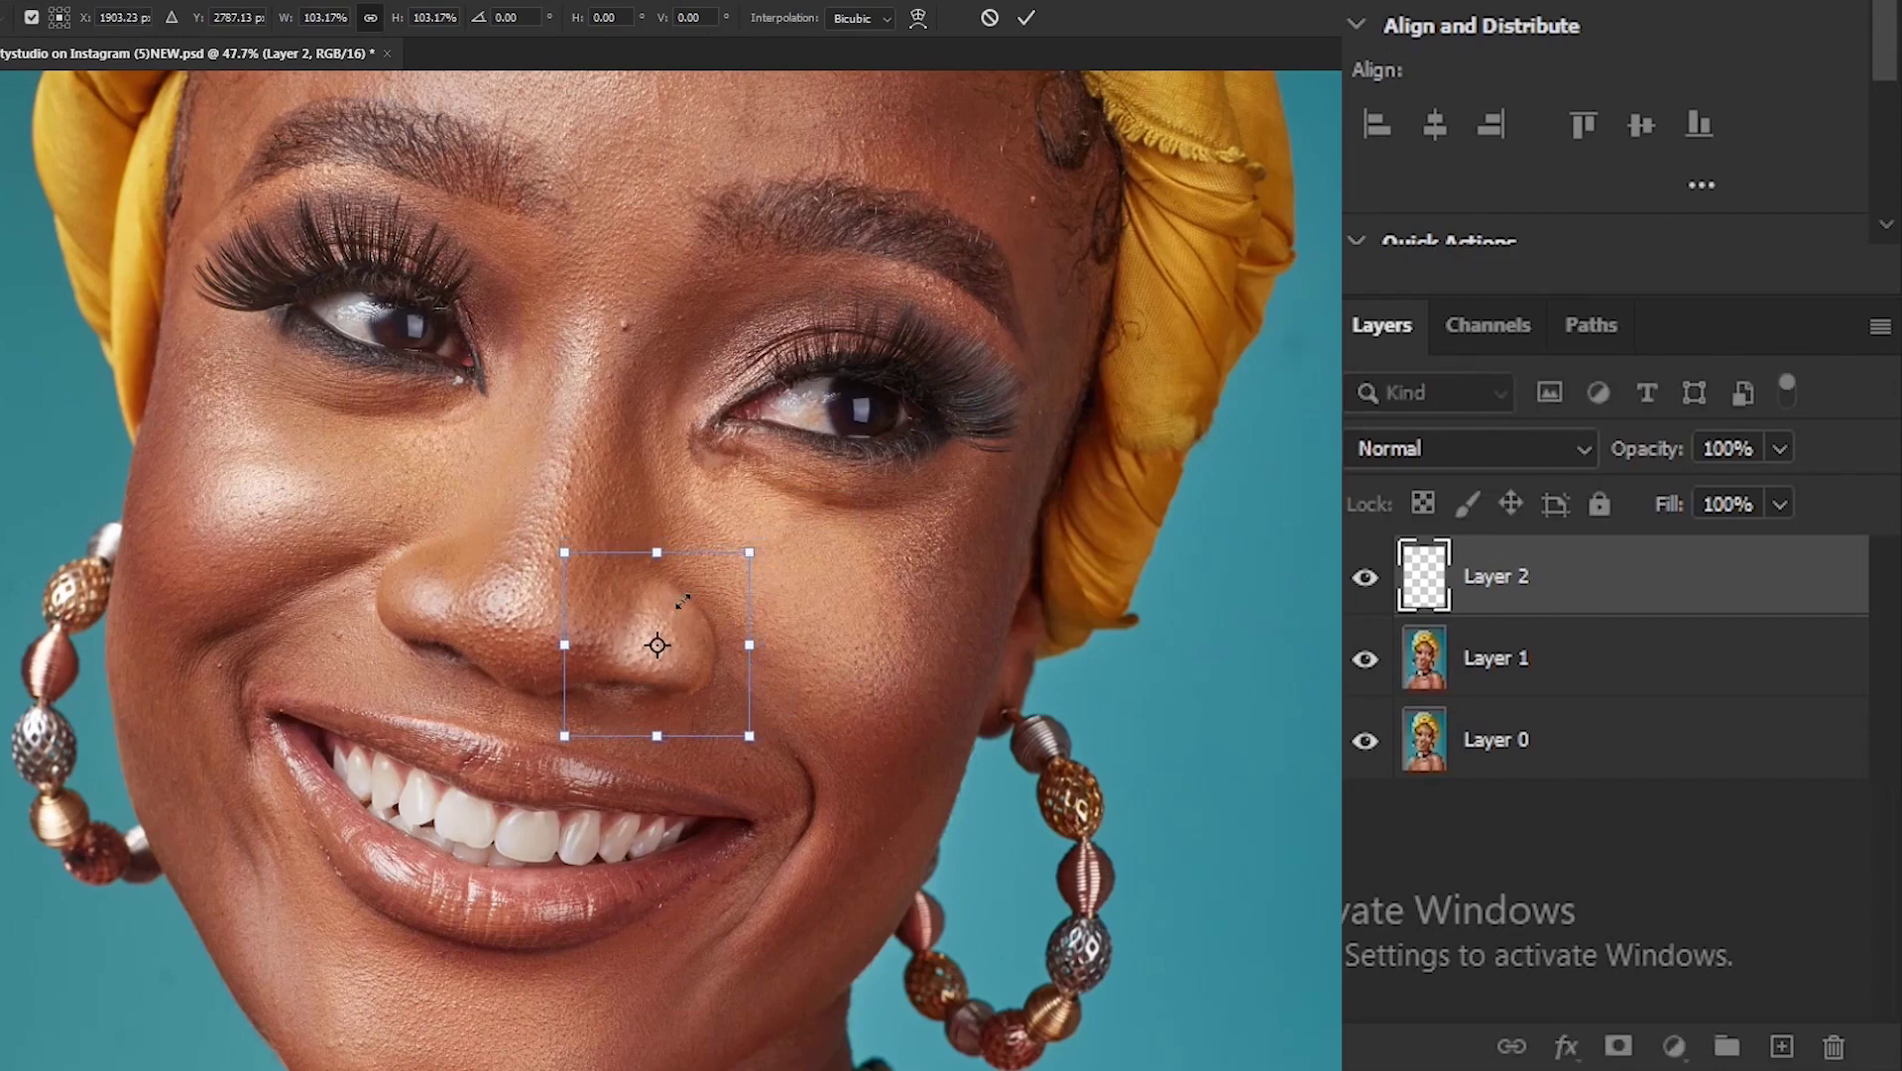
{"action": "left_click_drag", "start_coordinate": [622, 654], "coordinate": [634, 639]}
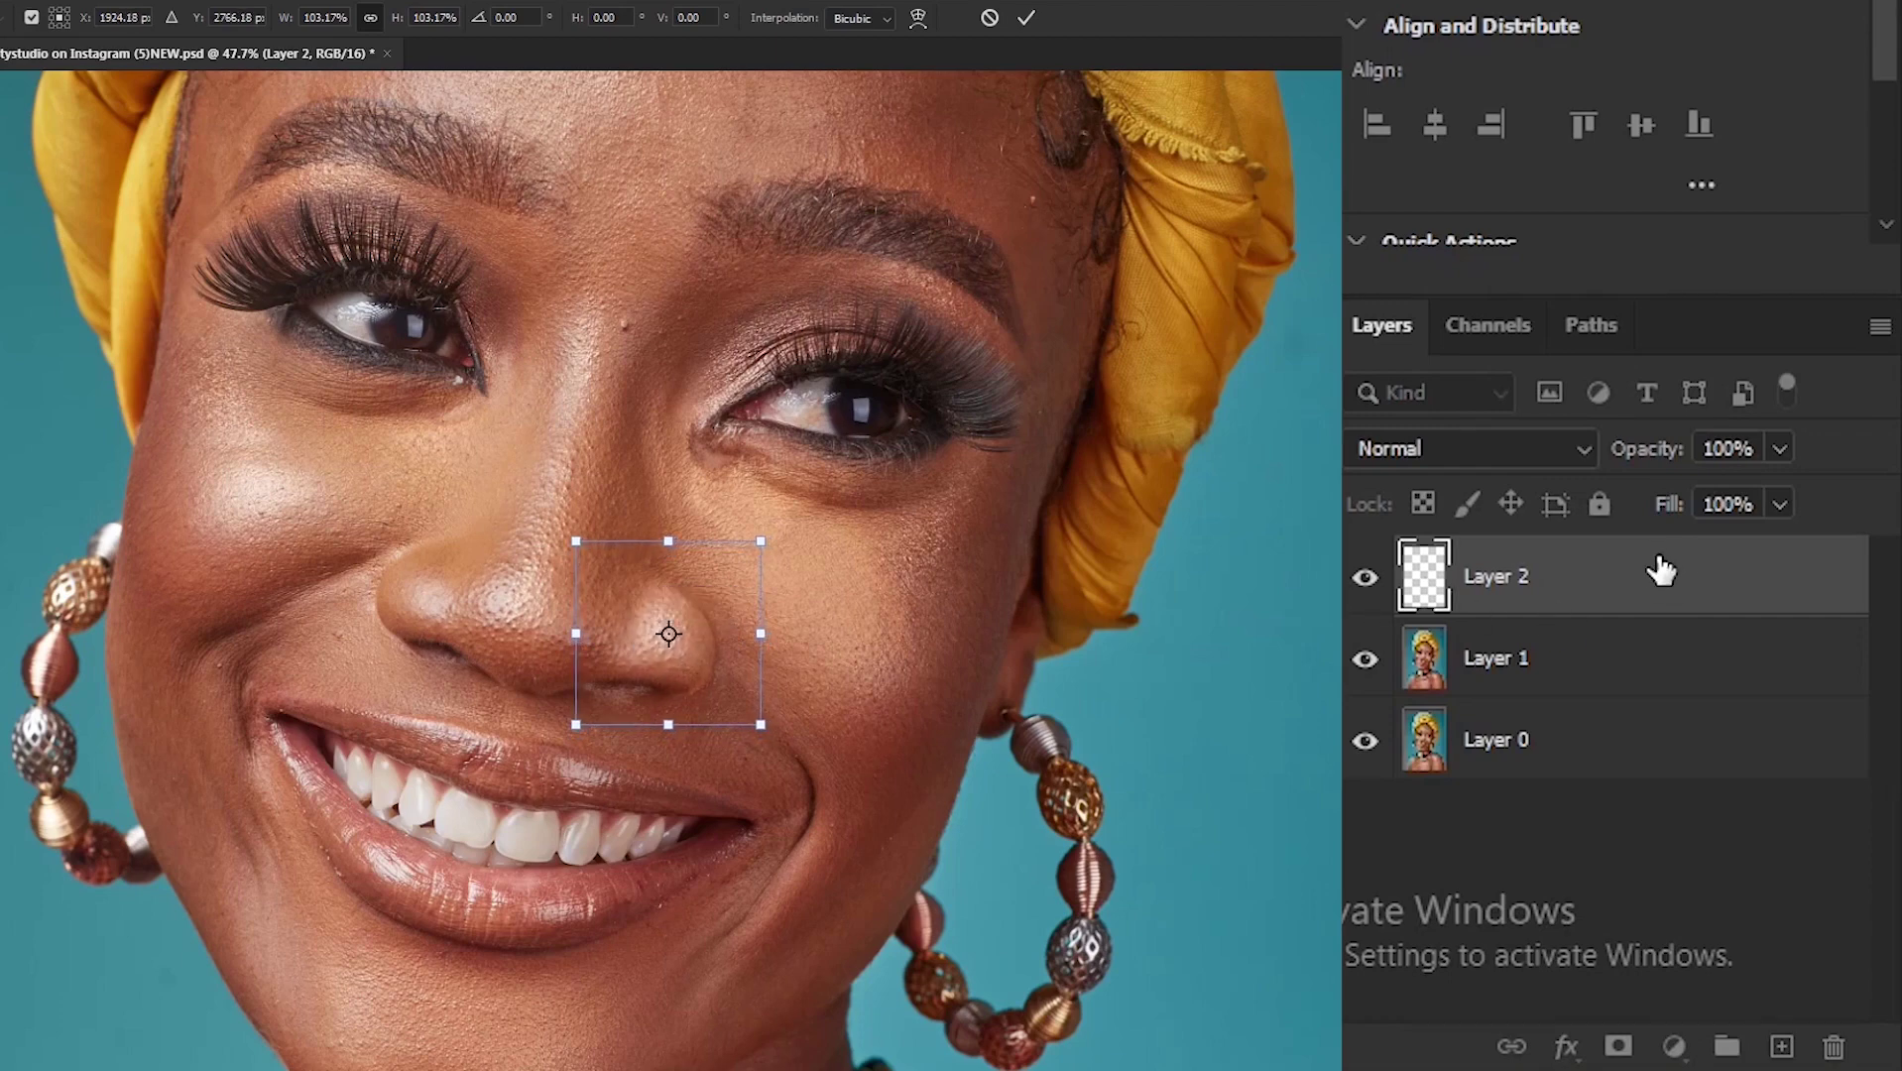
- Set Layer 2's fill to 64% and apply the highlight's transformation
{"action": "left_click", "coordinate": [1780, 502]}
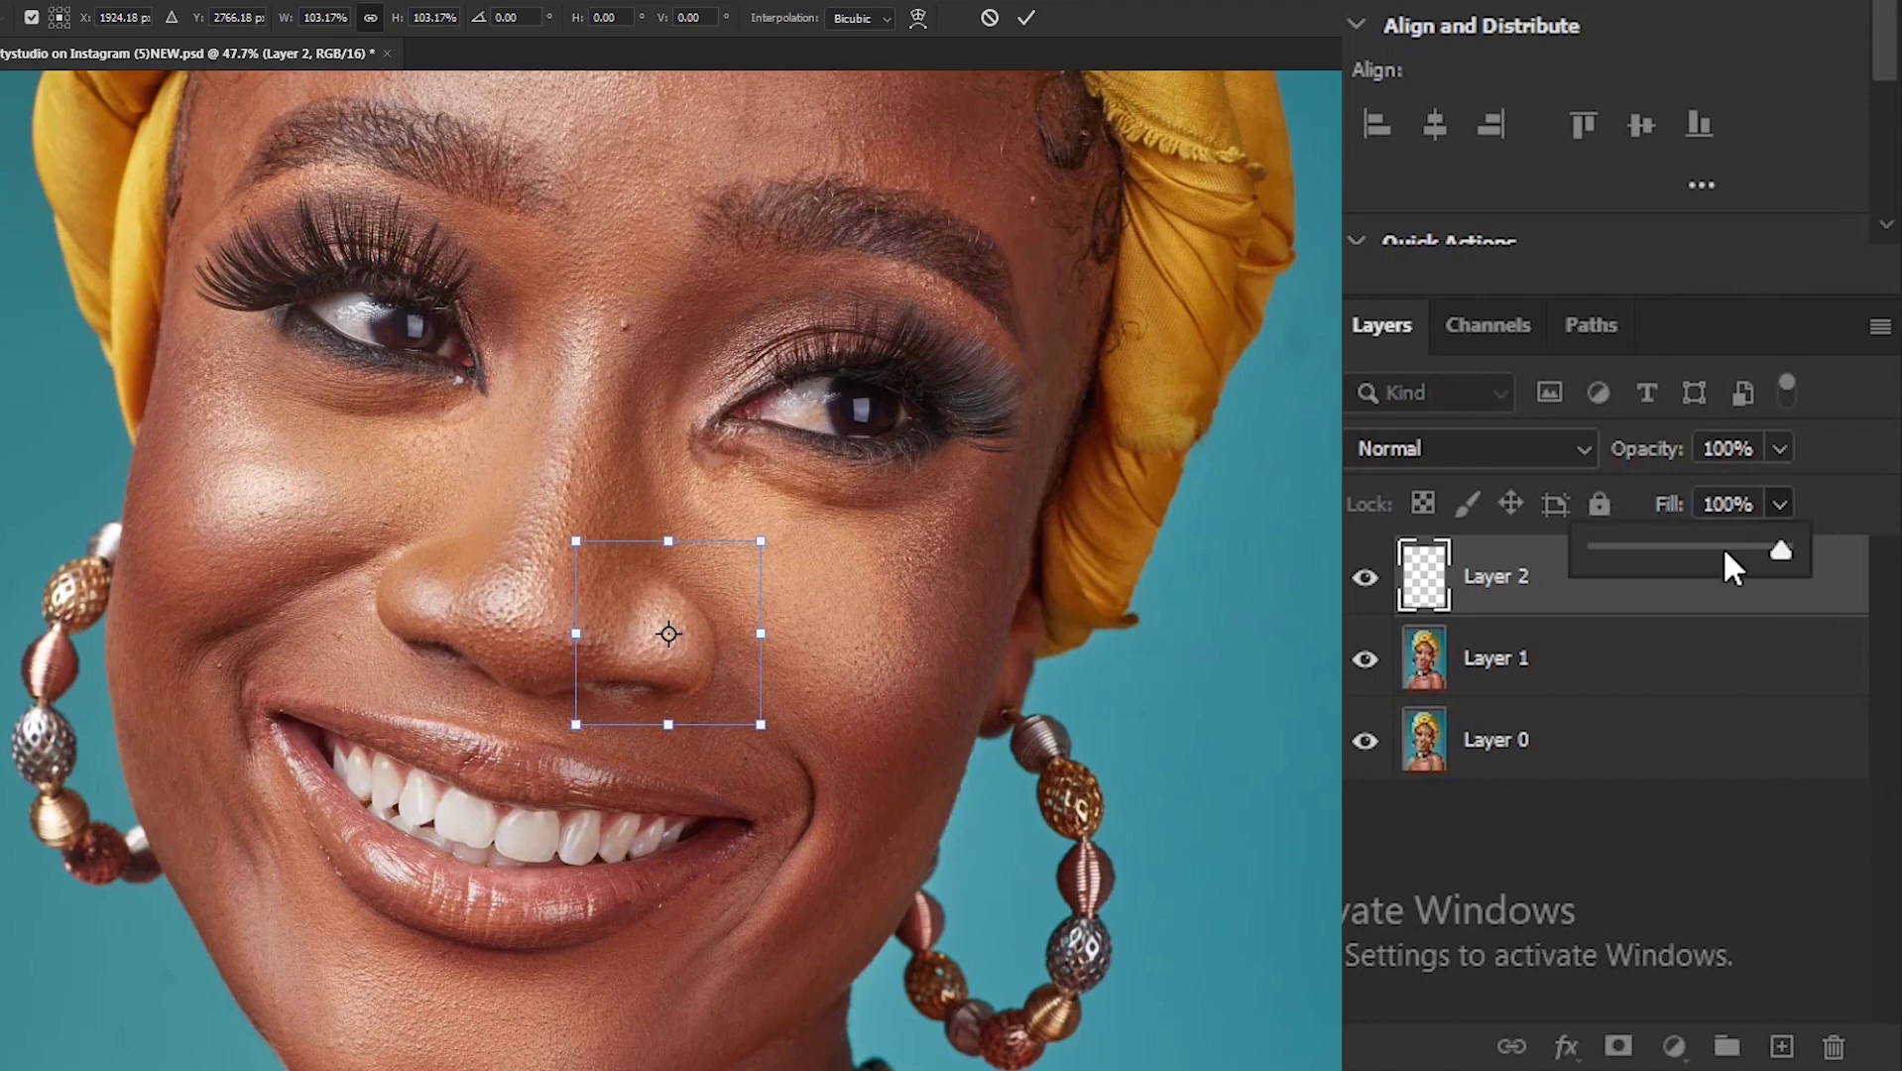
{"action": "left_click", "coordinate": [1716, 546]}
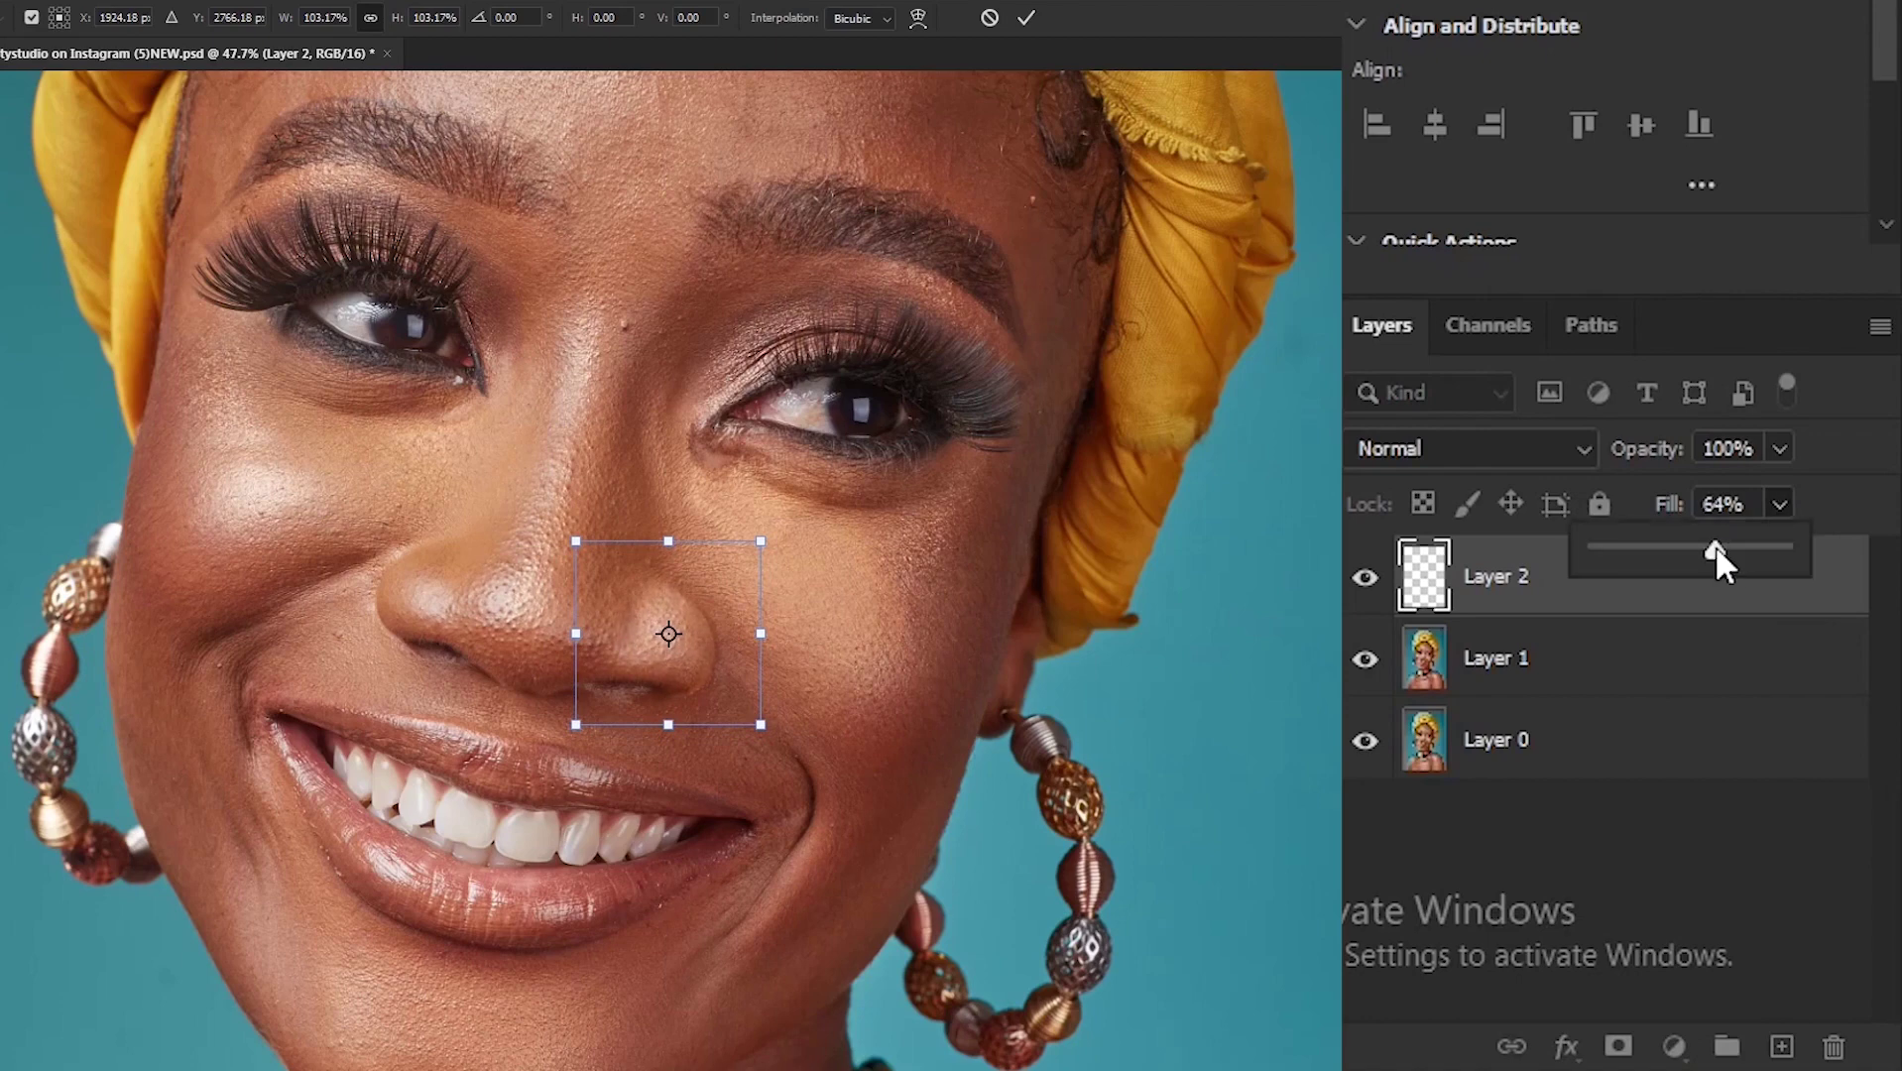
{"action": "left_click", "coordinate": [1692, 607]}
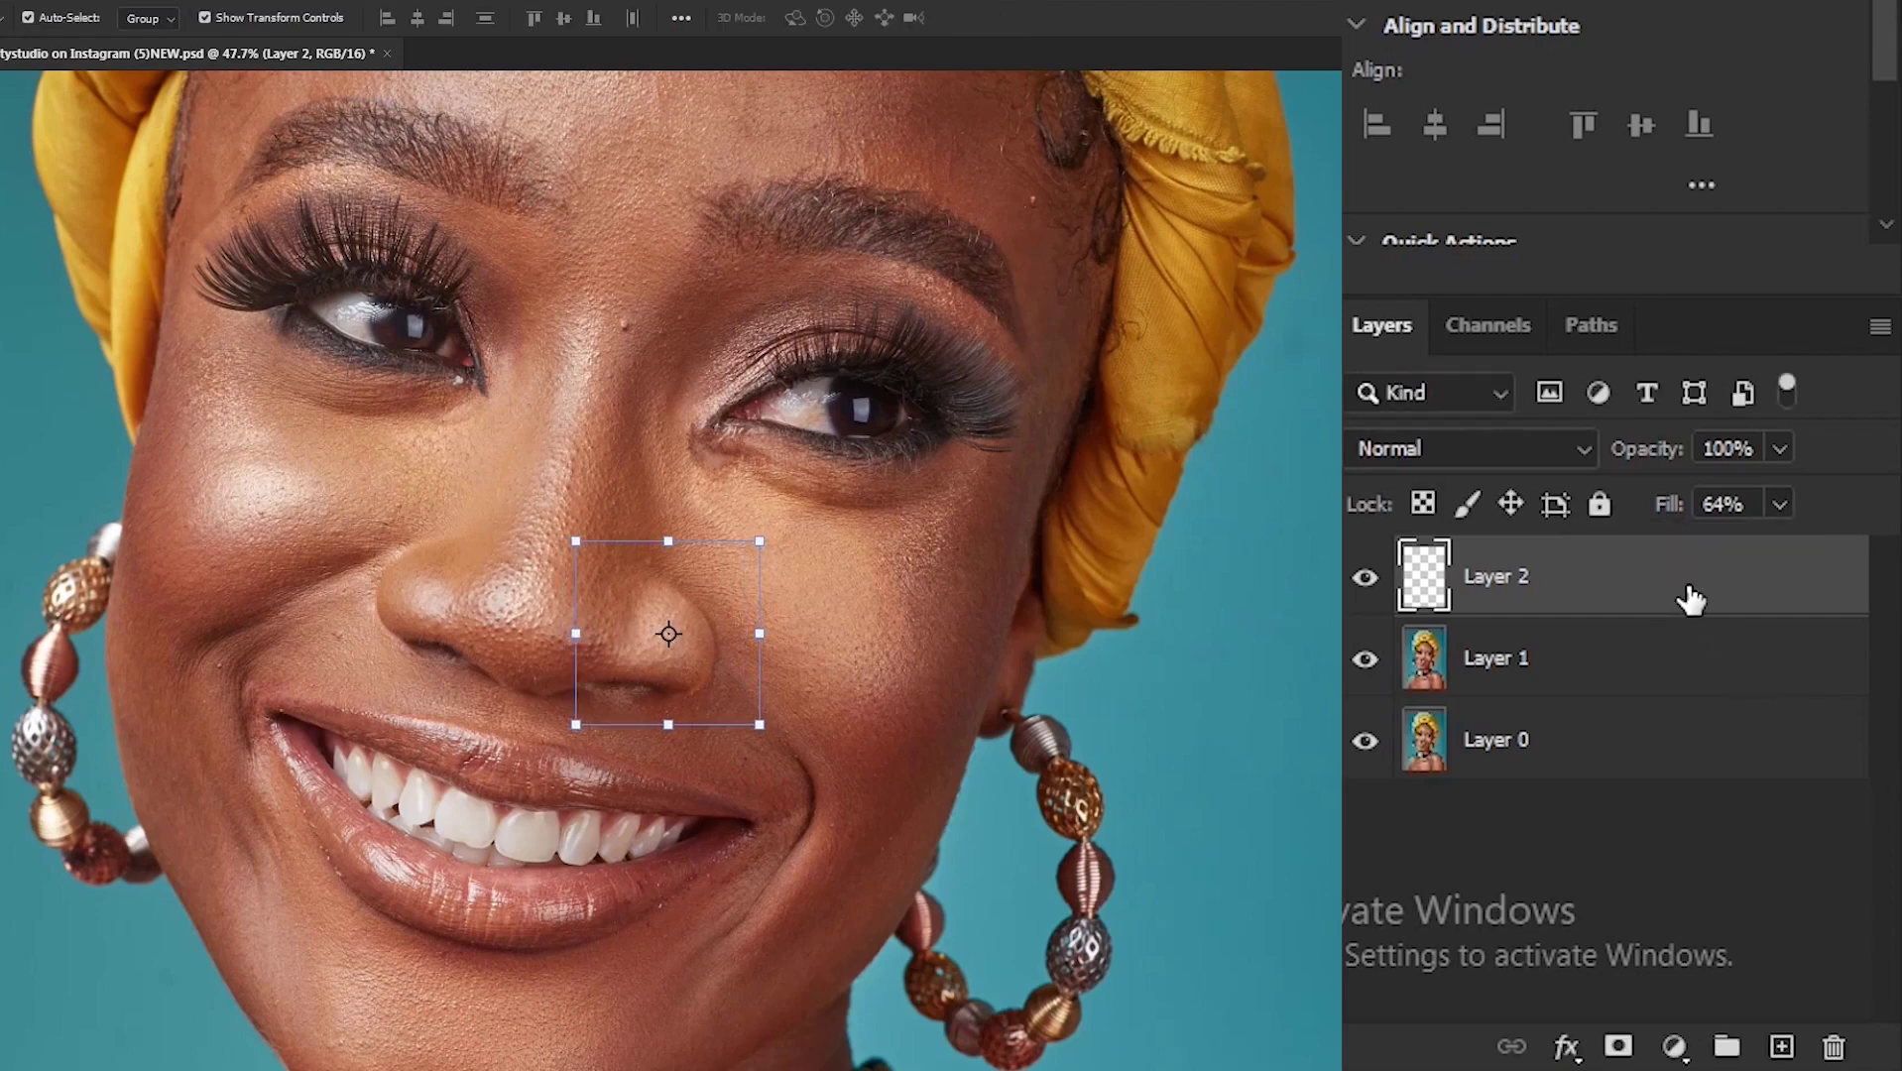
- Duplicate Layer 2 and move the copied highlight onto the opposite nostril
{"action": "key", "text": "ctrl+j"}
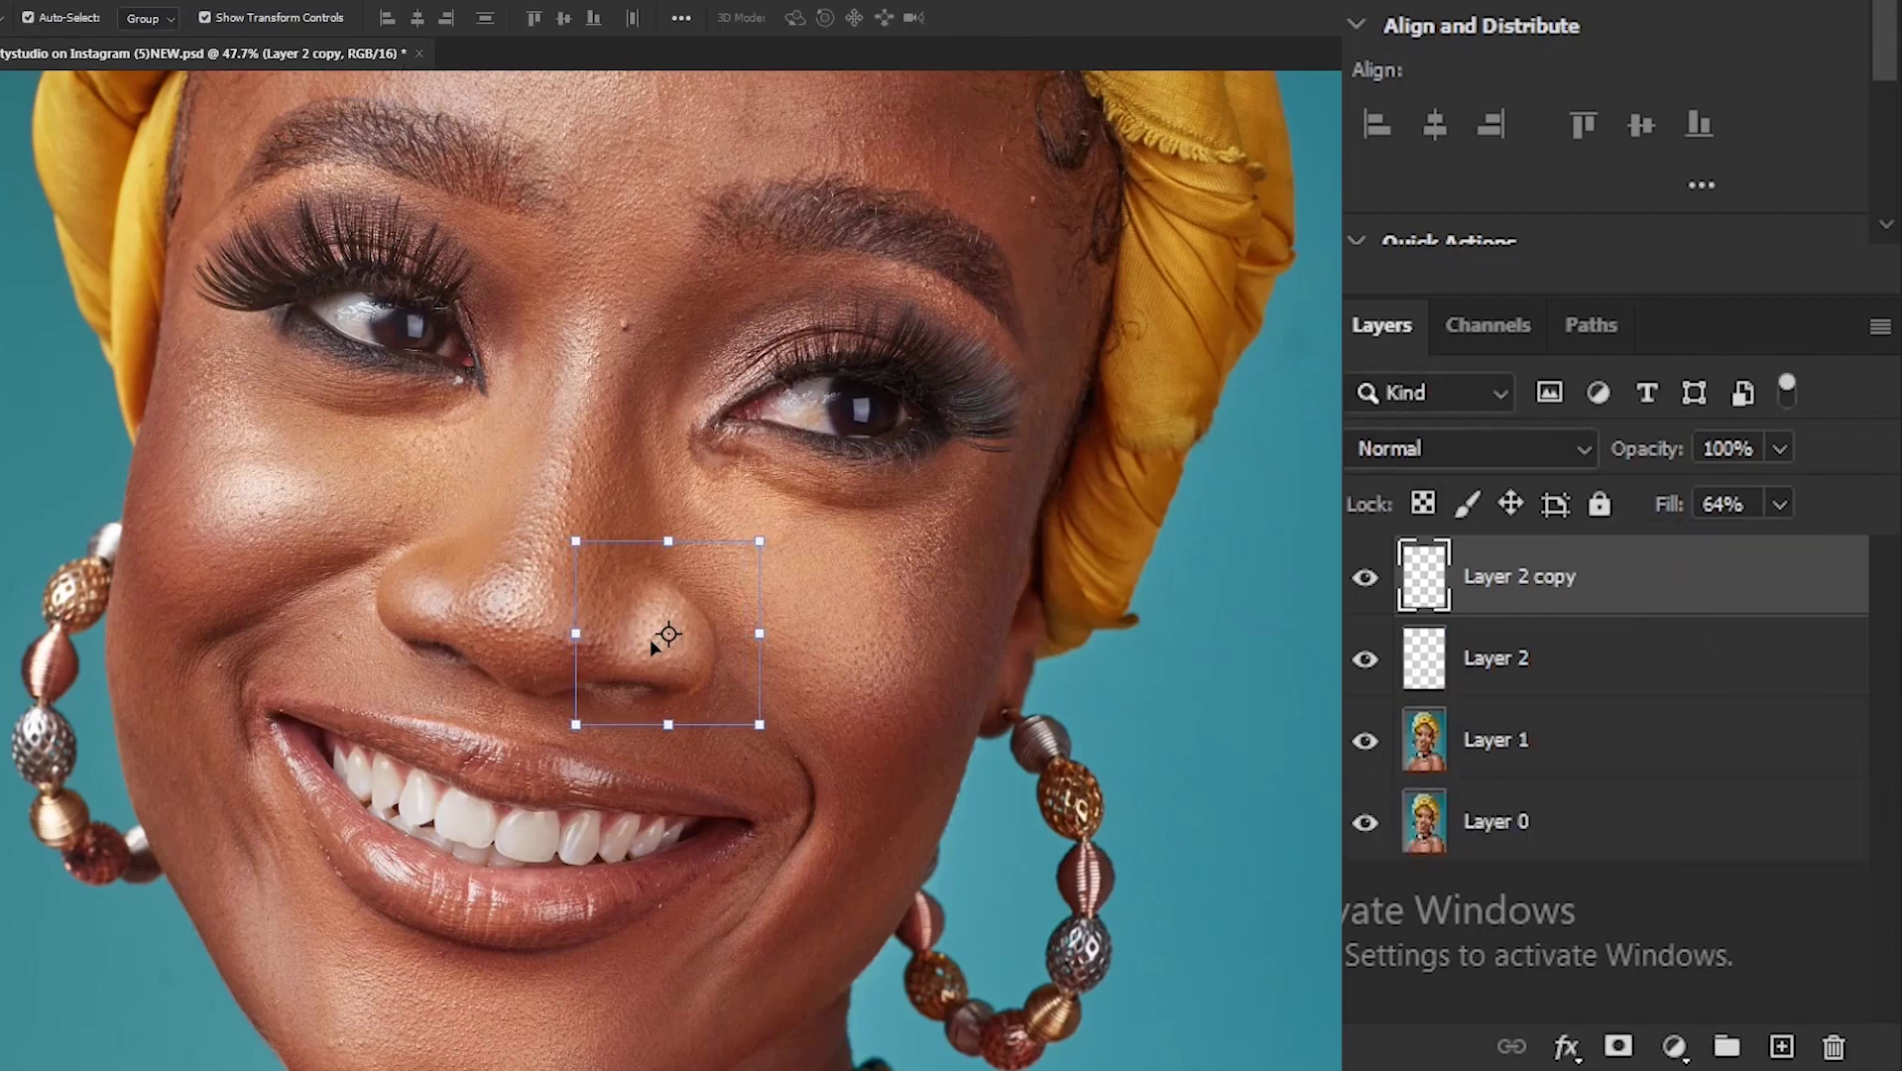
{"action": "left_click_drag", "start_coordinate": [650, 641], "coordinate": [410, 595]}
{"action": "scroll", "coordinate": [487, 625], "scroll_direction": "up", "scroll_amount": 2}
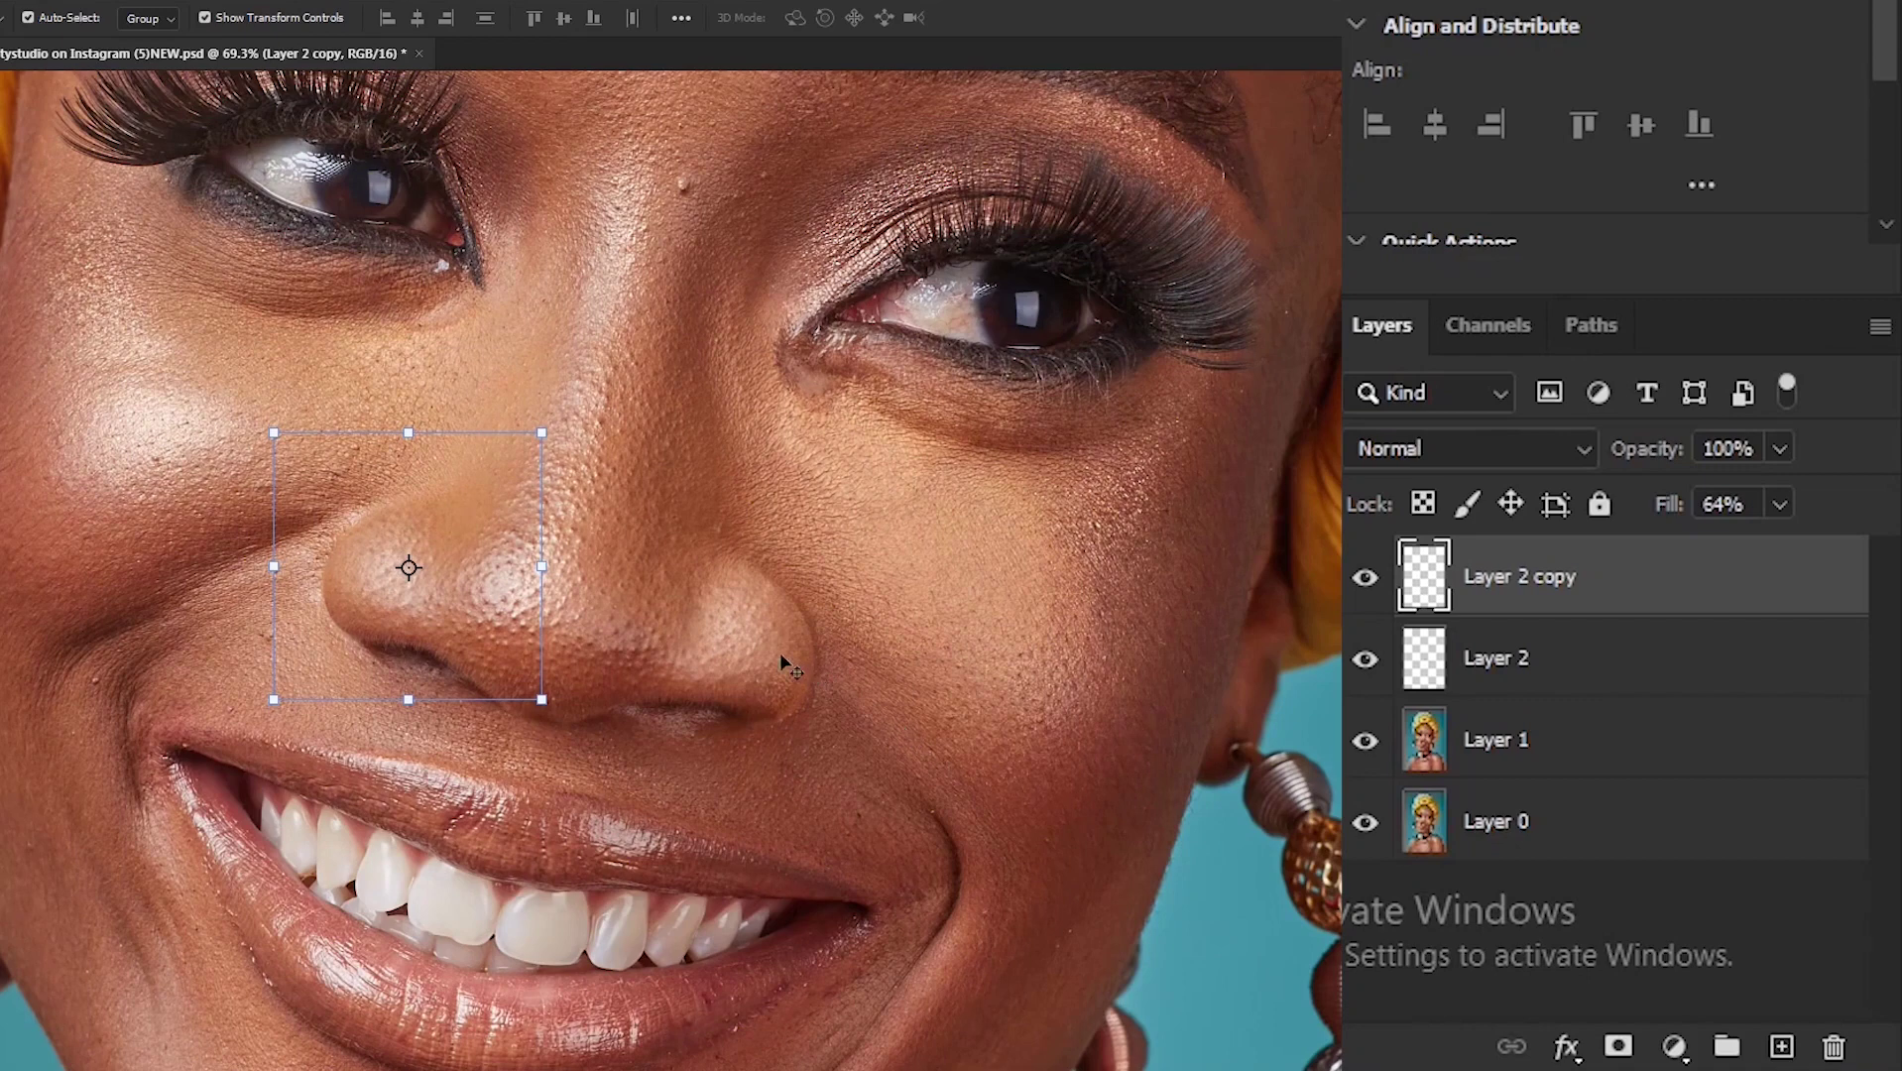
- Select the original highlight on Layer 2 and nudge it slightly up along its nostril
{"action": "left_click", "coordinate": [748, 647]}
{"action": "left_click_drag", "start_coordinate": [717, 670], "coordinate": [709, 661]}
{"action": "key", "text": "ctrl+t"}
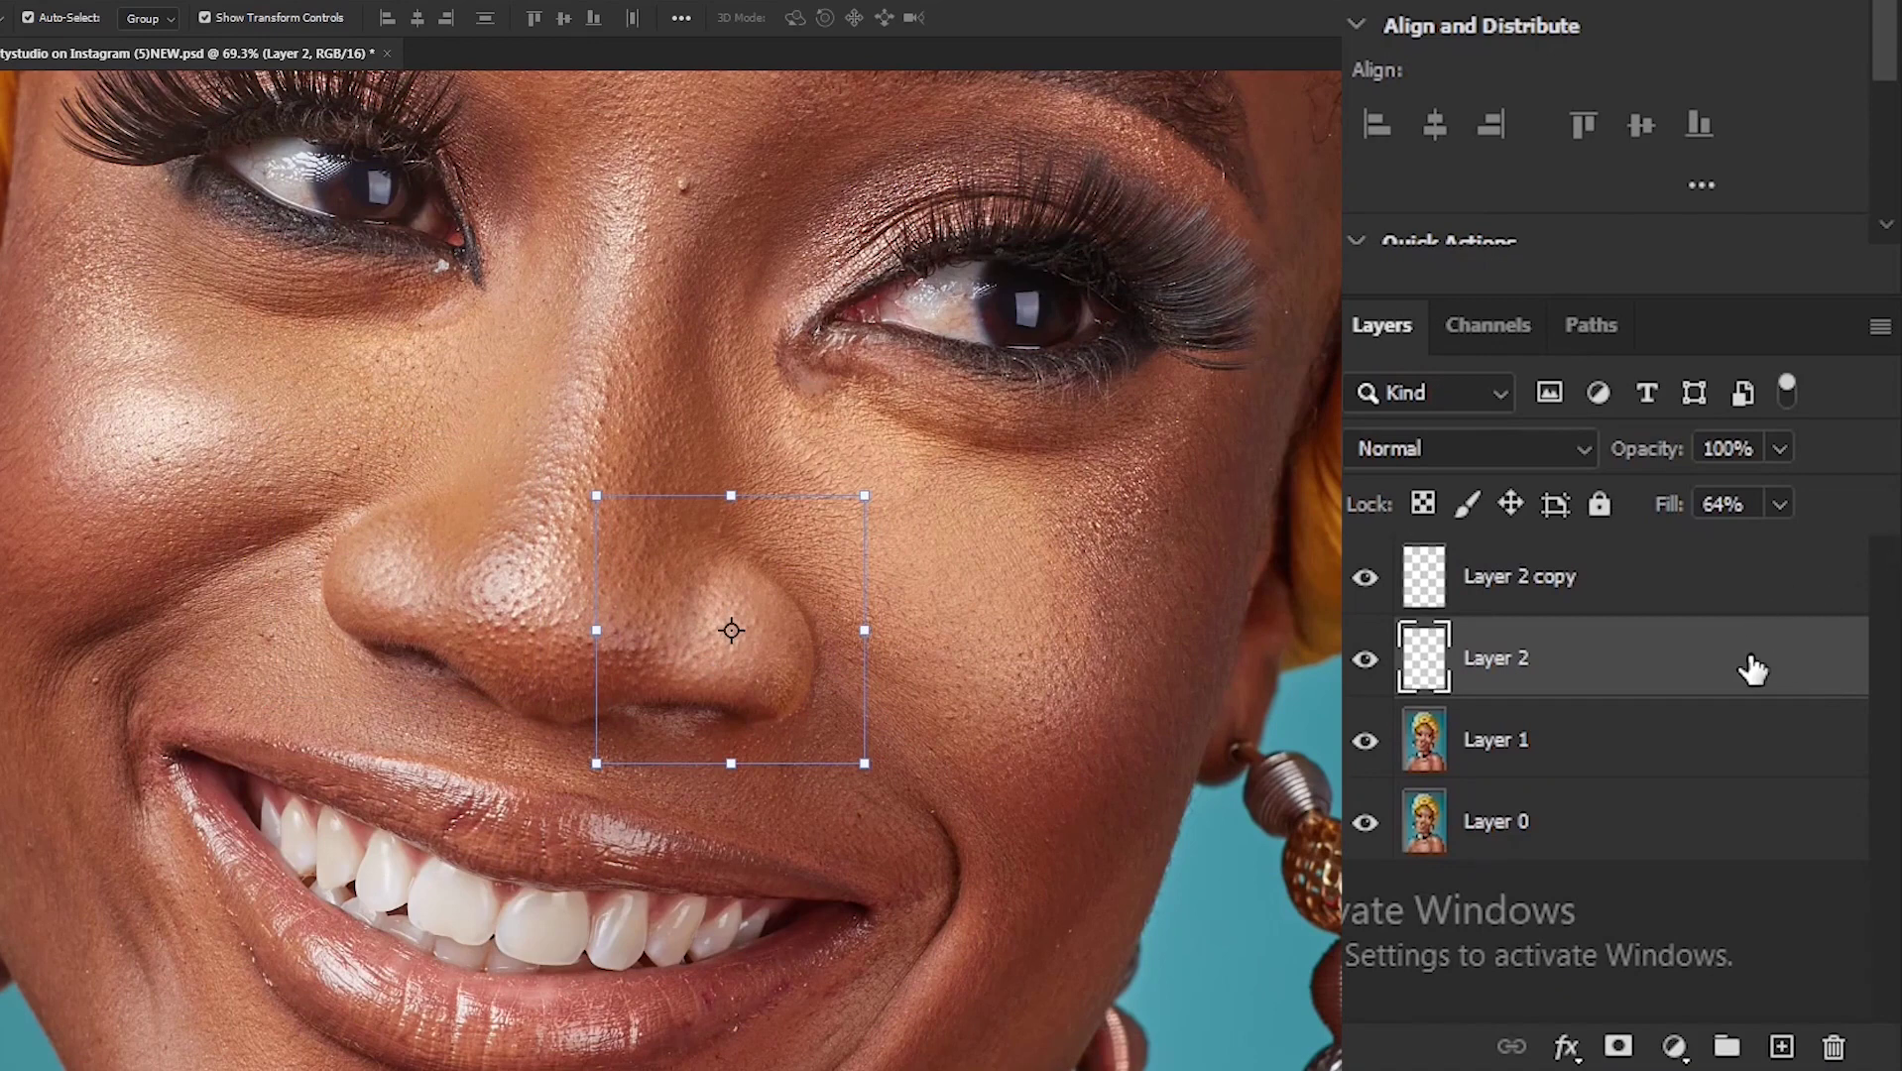
- Merge Layer 2 and Layer 2 copy into one layer and toggle its visibility to compare the nose highlights
{"action": "left_click", "coordinate": [1683, 599], "text": "shift"}
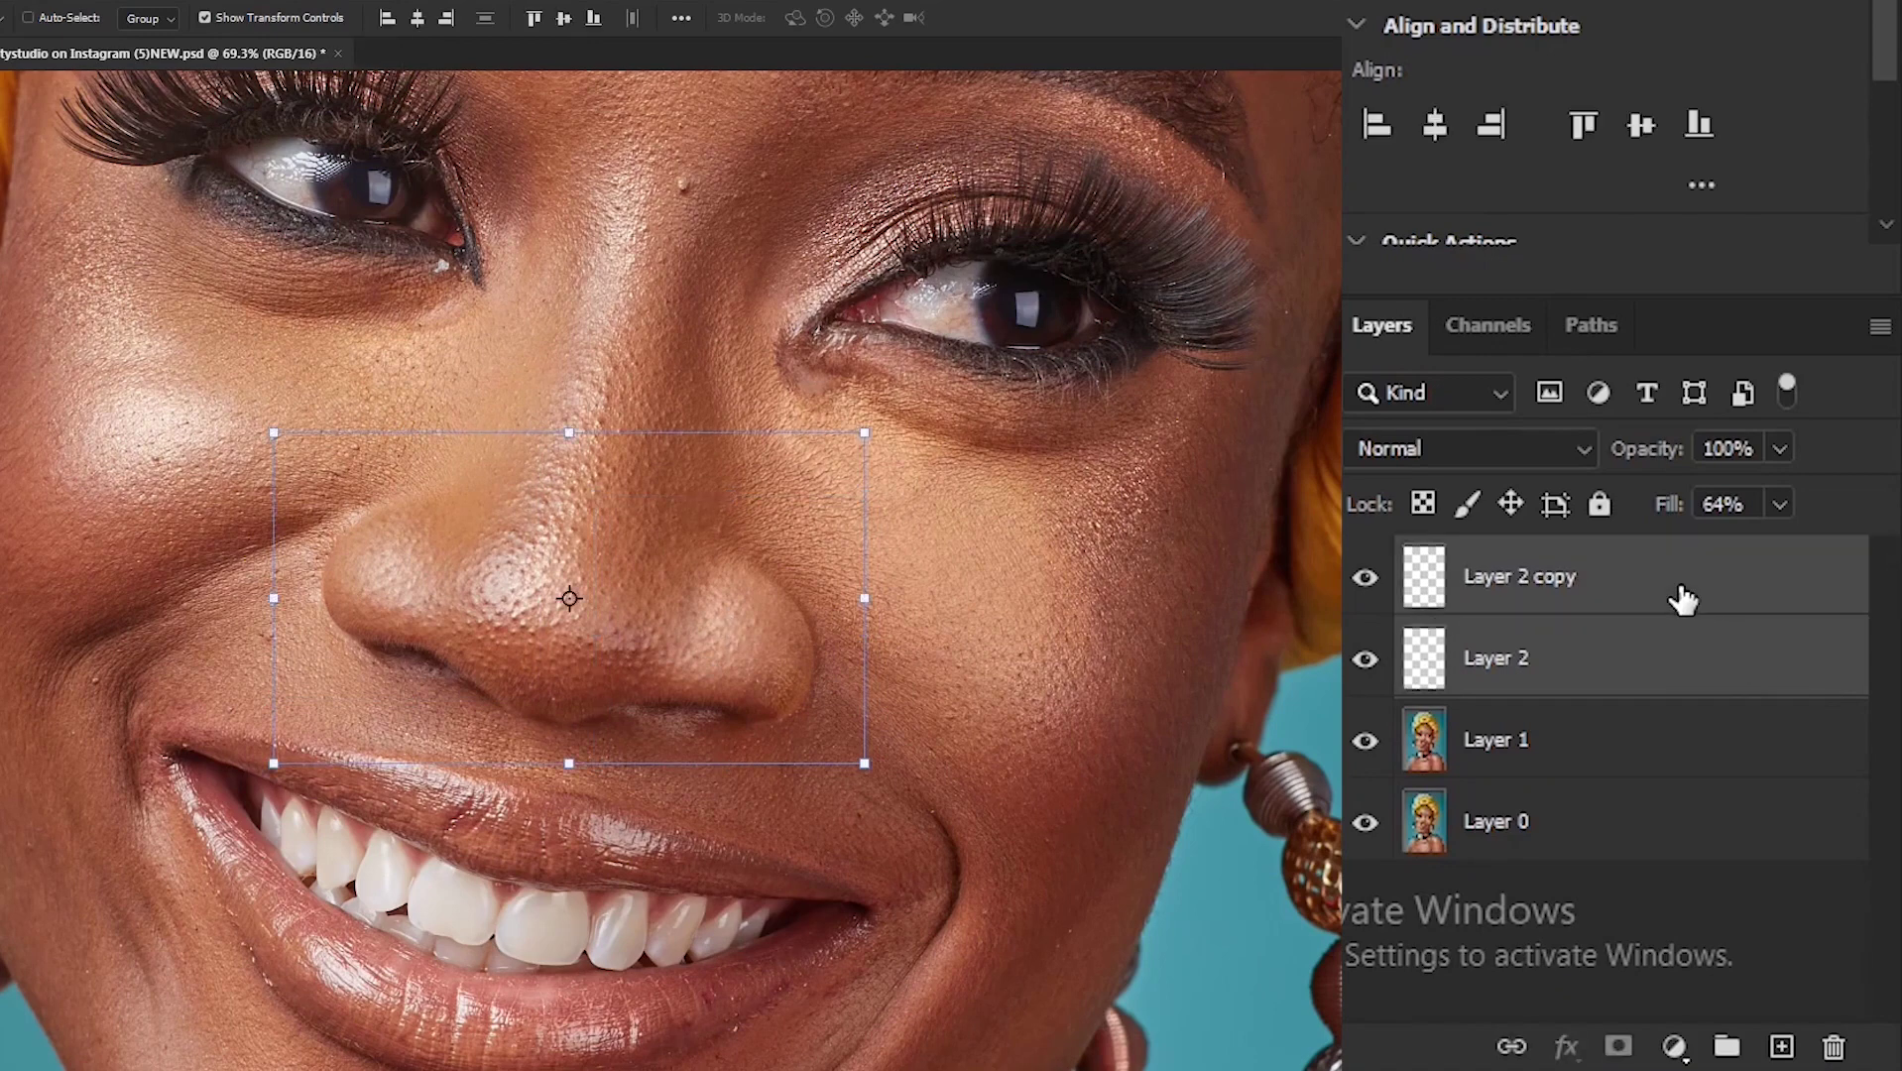
{"action": "key", "text": "ctrl+e"}
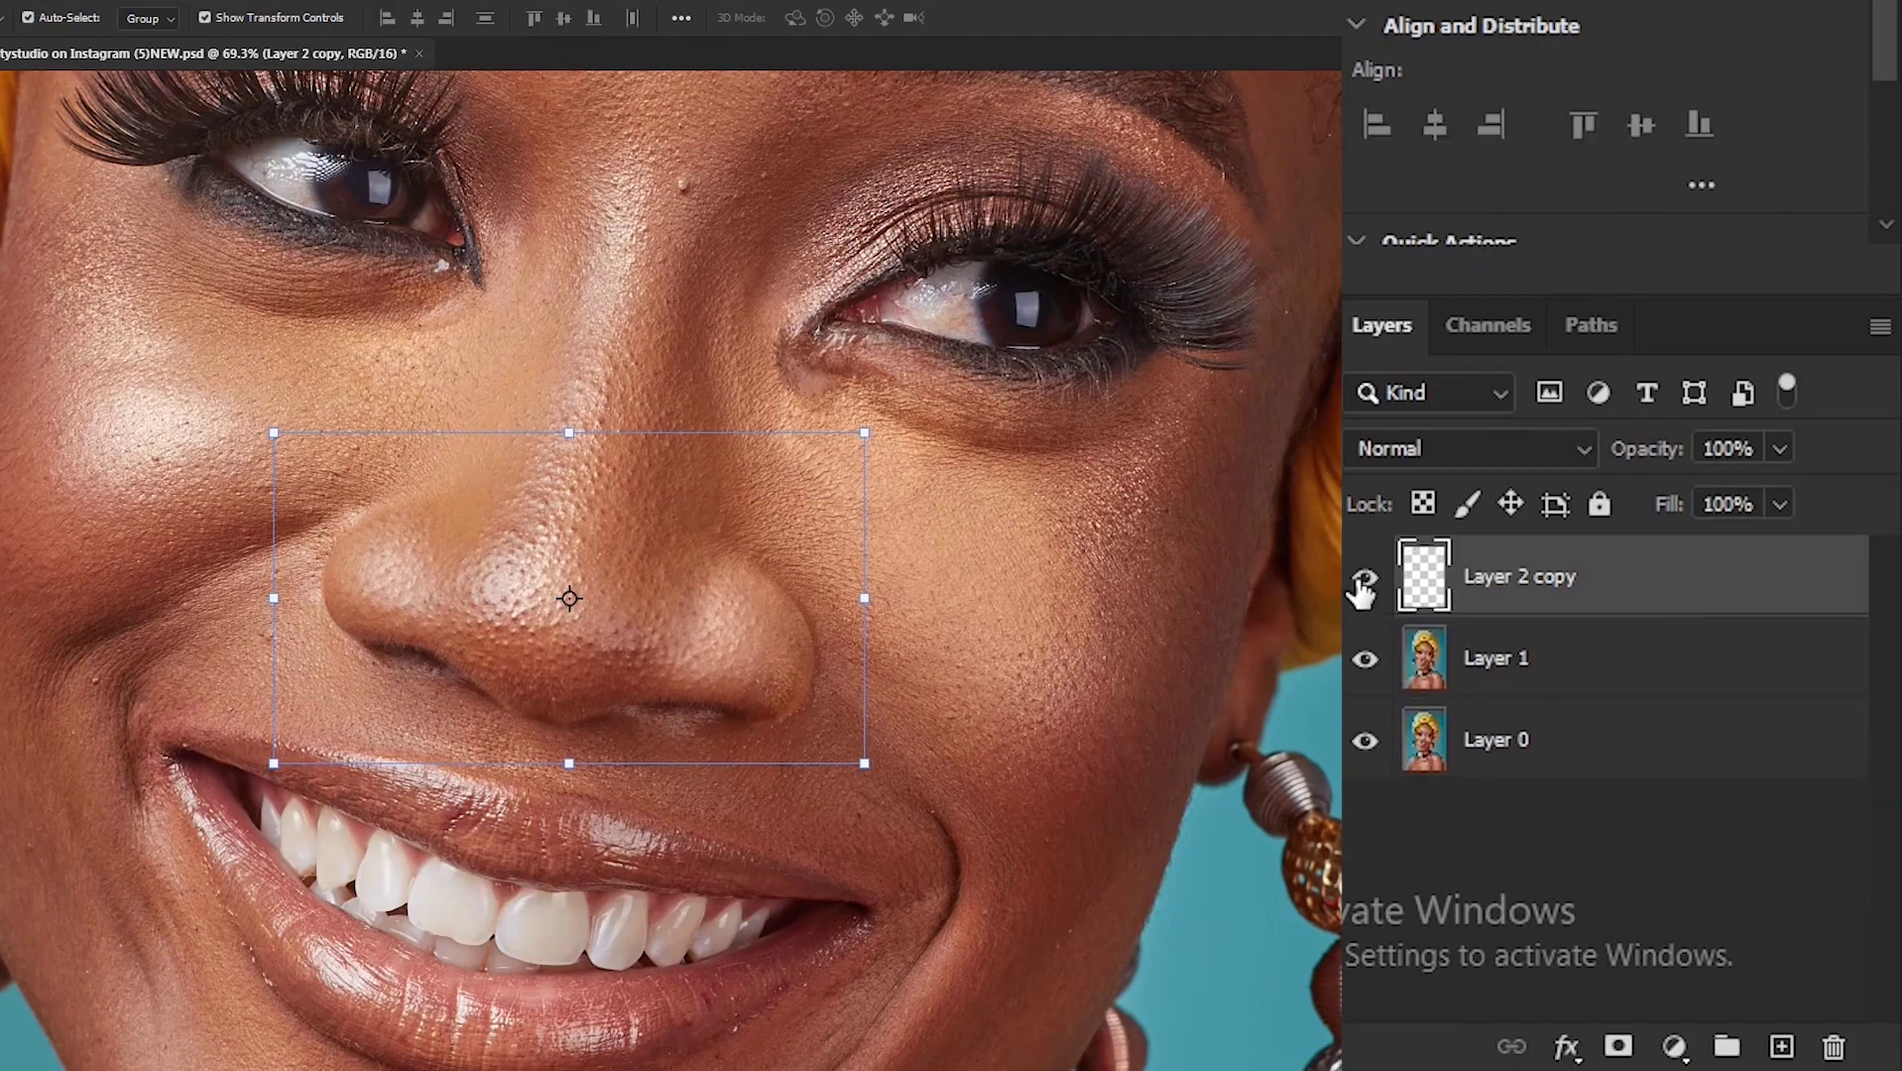
{"action": "left_click", "coordinate": [1363, 580]}
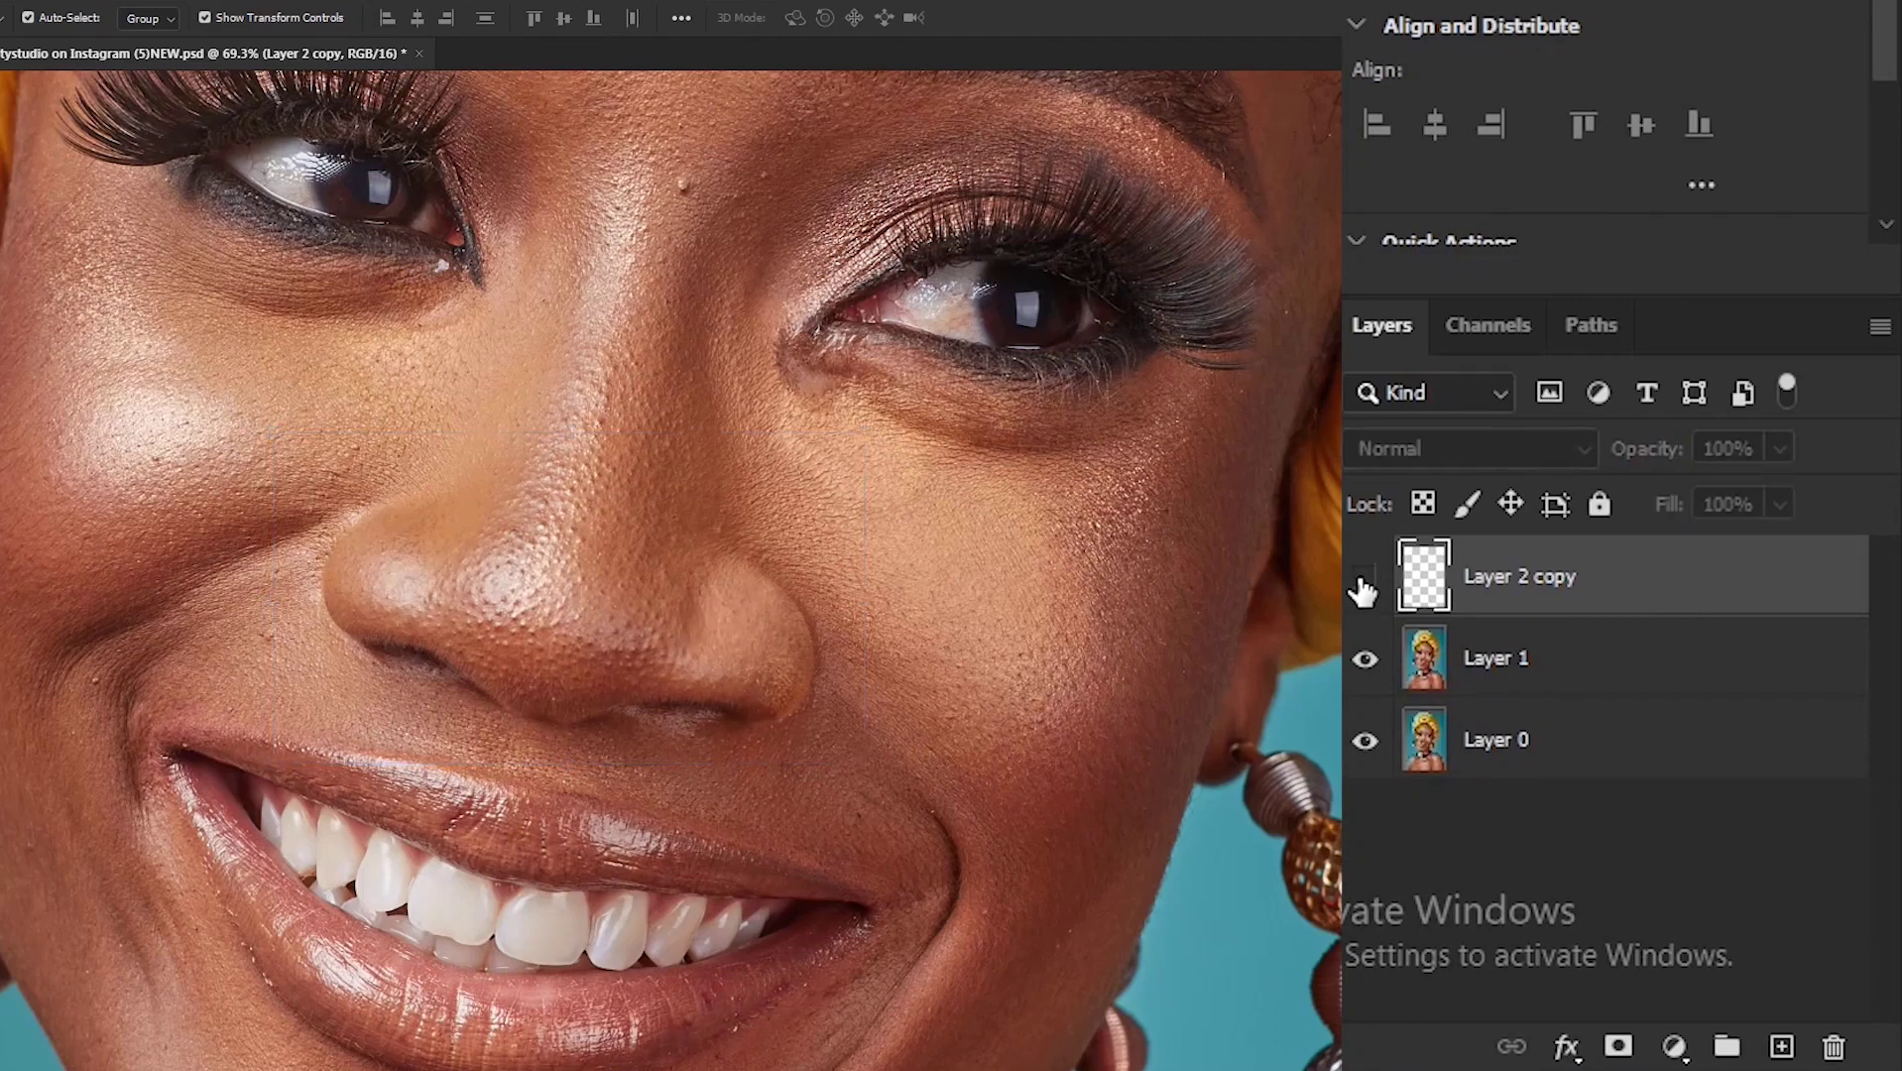
{"action": "left_click", "coordinate": [1365, 579]}
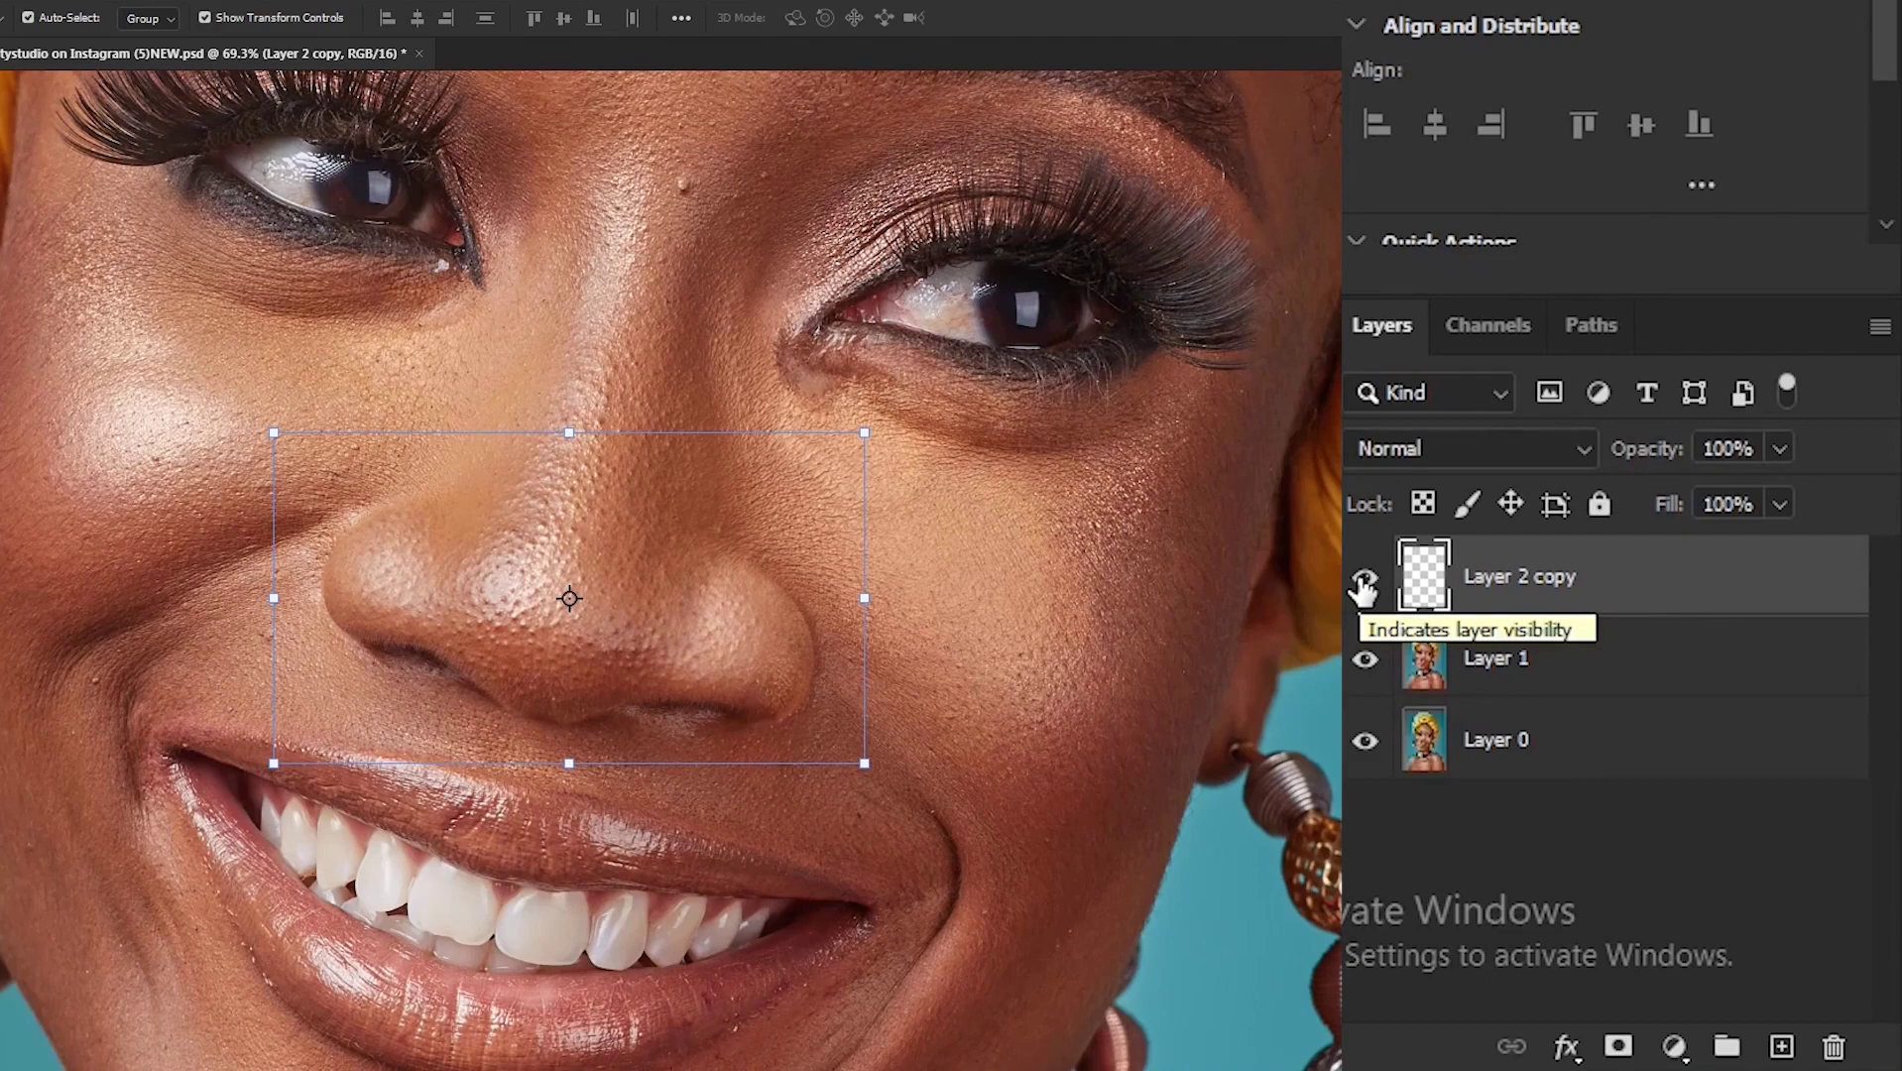
{"action": "scroll", "coordinate": [975, 606], "scroll_direction": "down", "scroll_amount": 4}
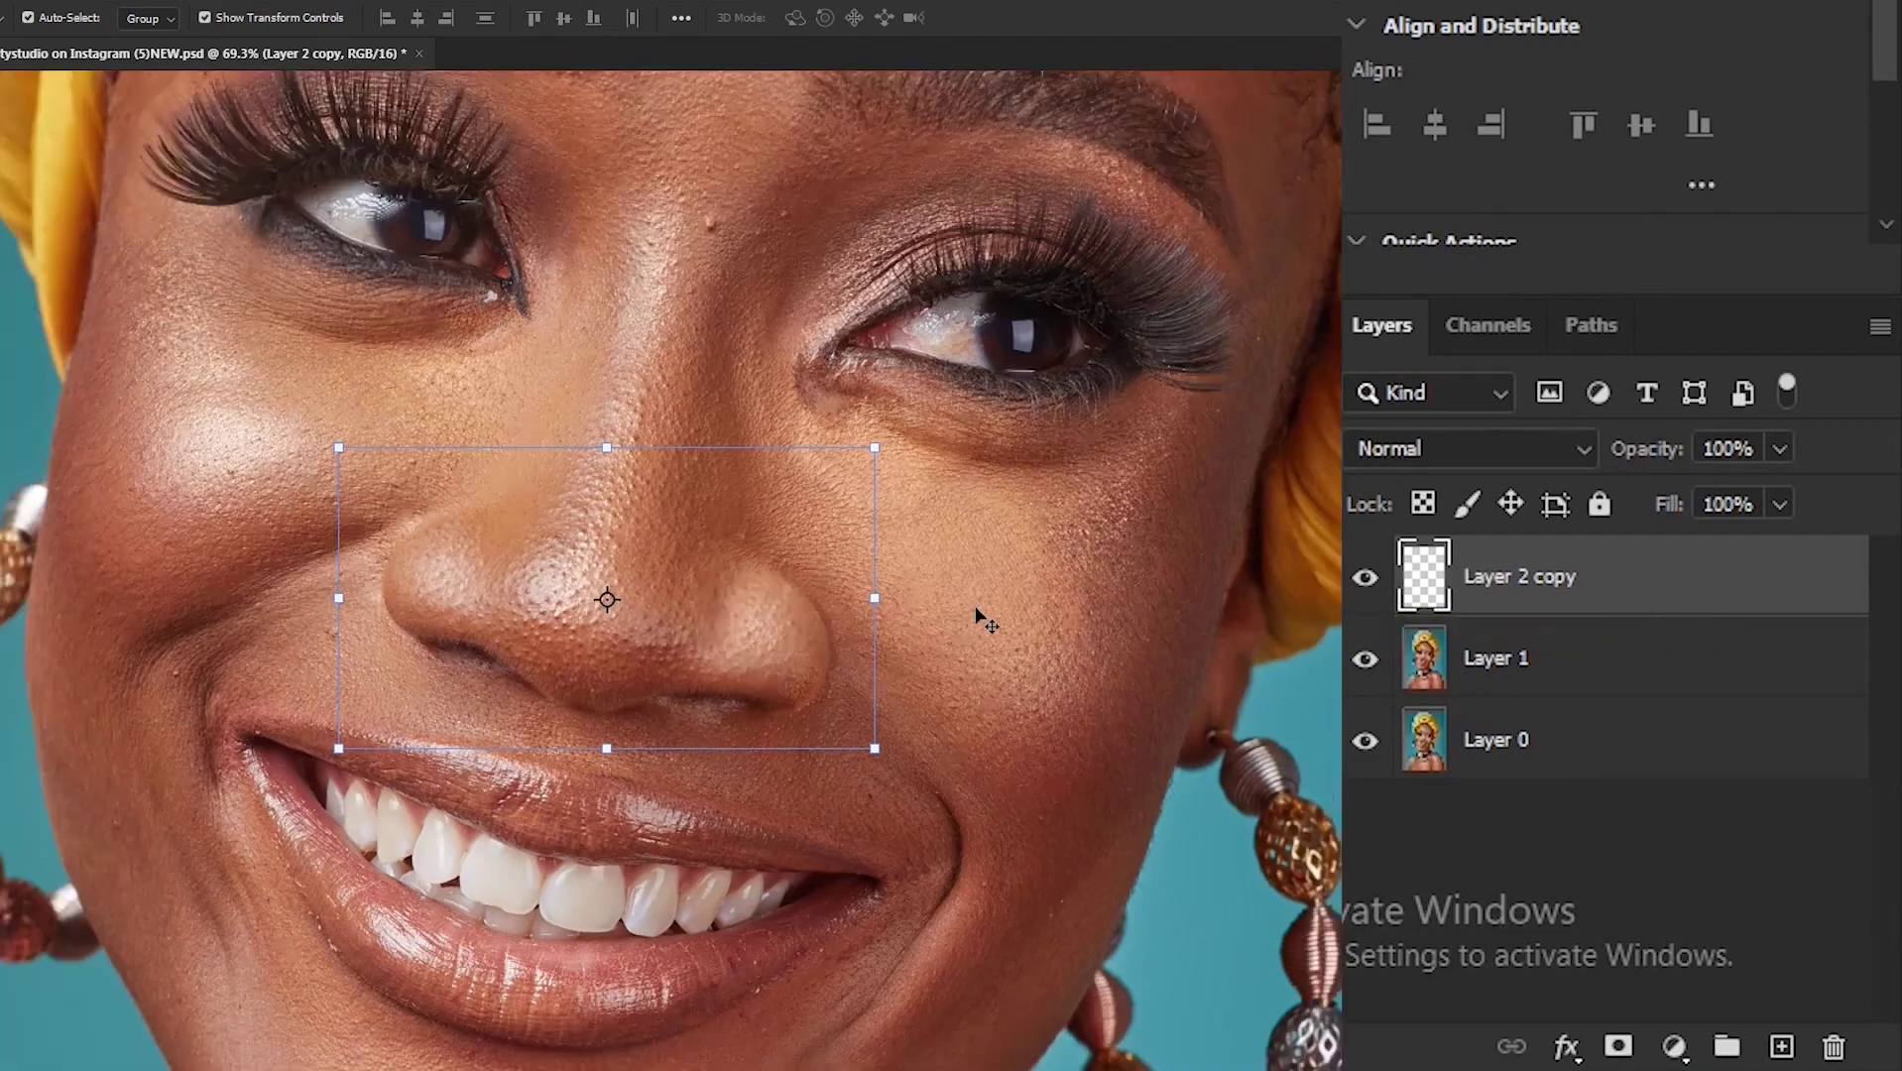
{"action": "scroll", "coordinate": [1011, 587], "scroll_direction": "down", "scroll_amount": 2}
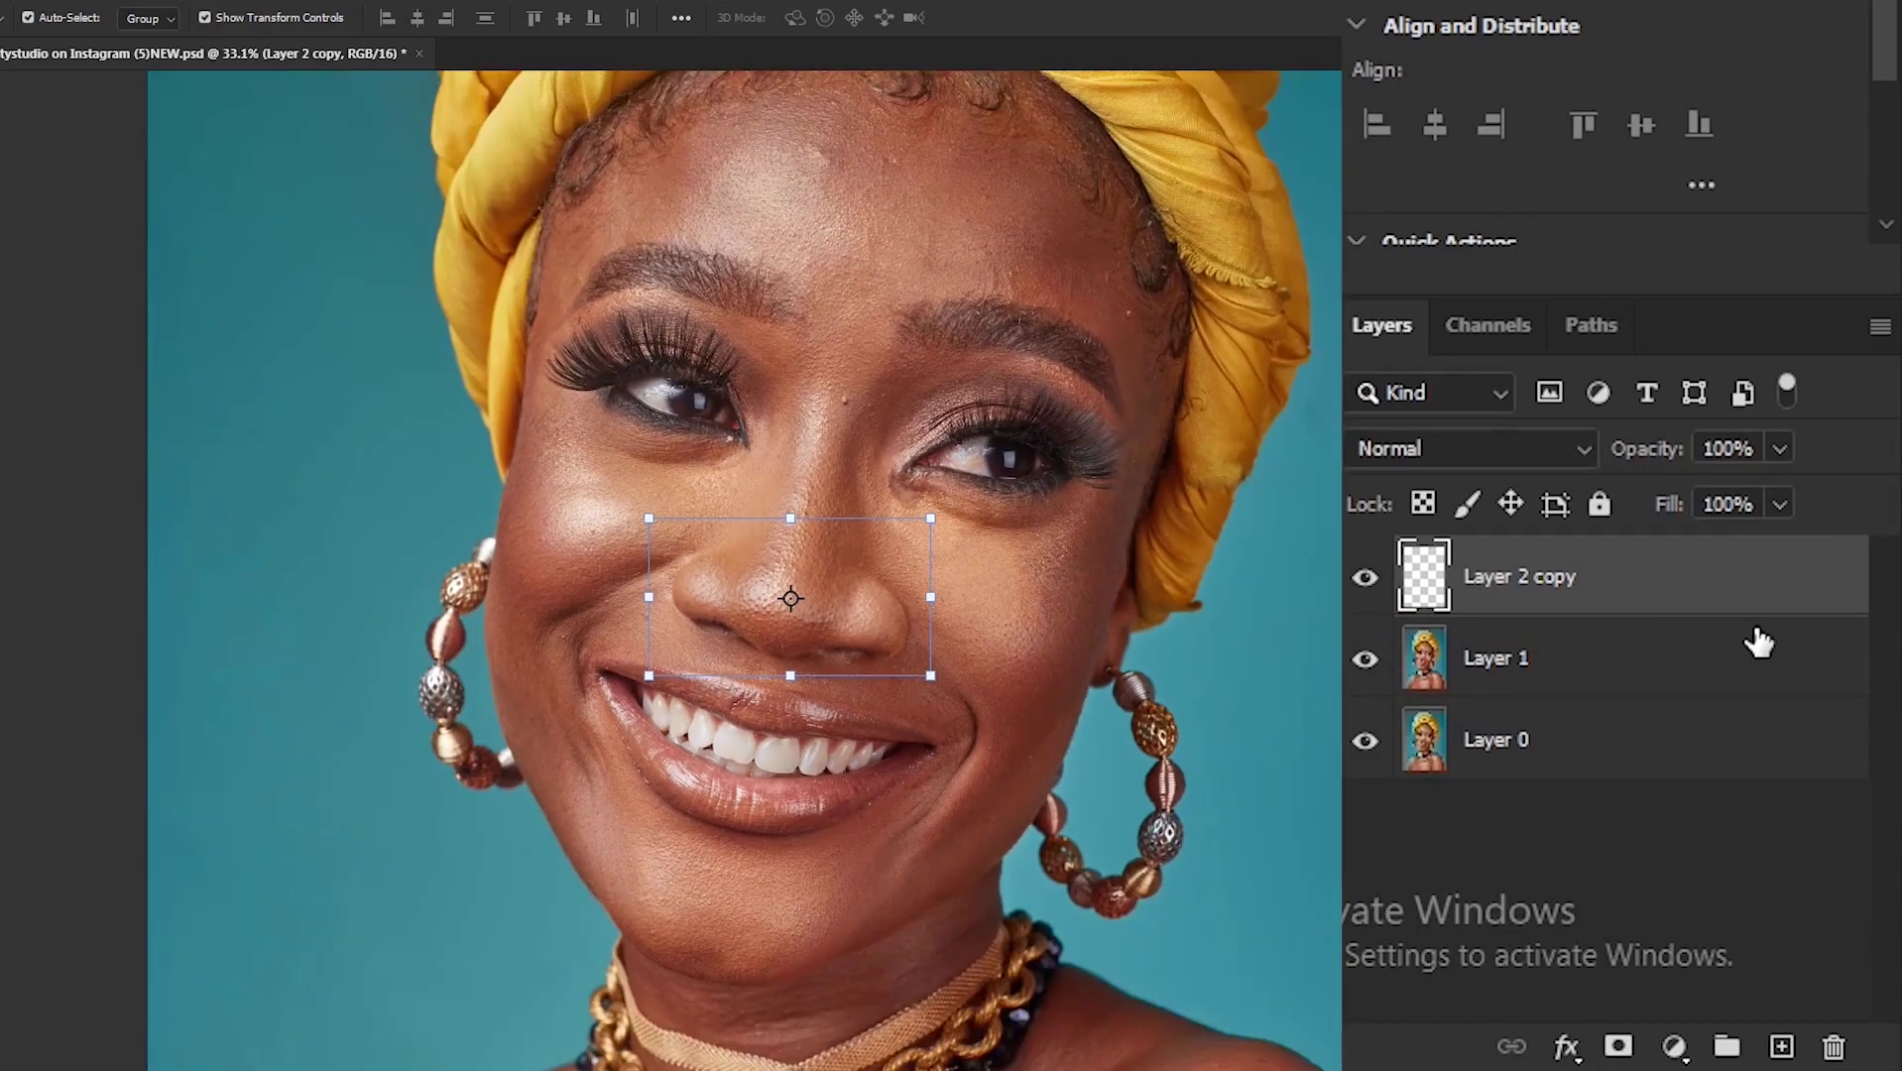
{"action": "left_click", "coordinate": [77, 666]}
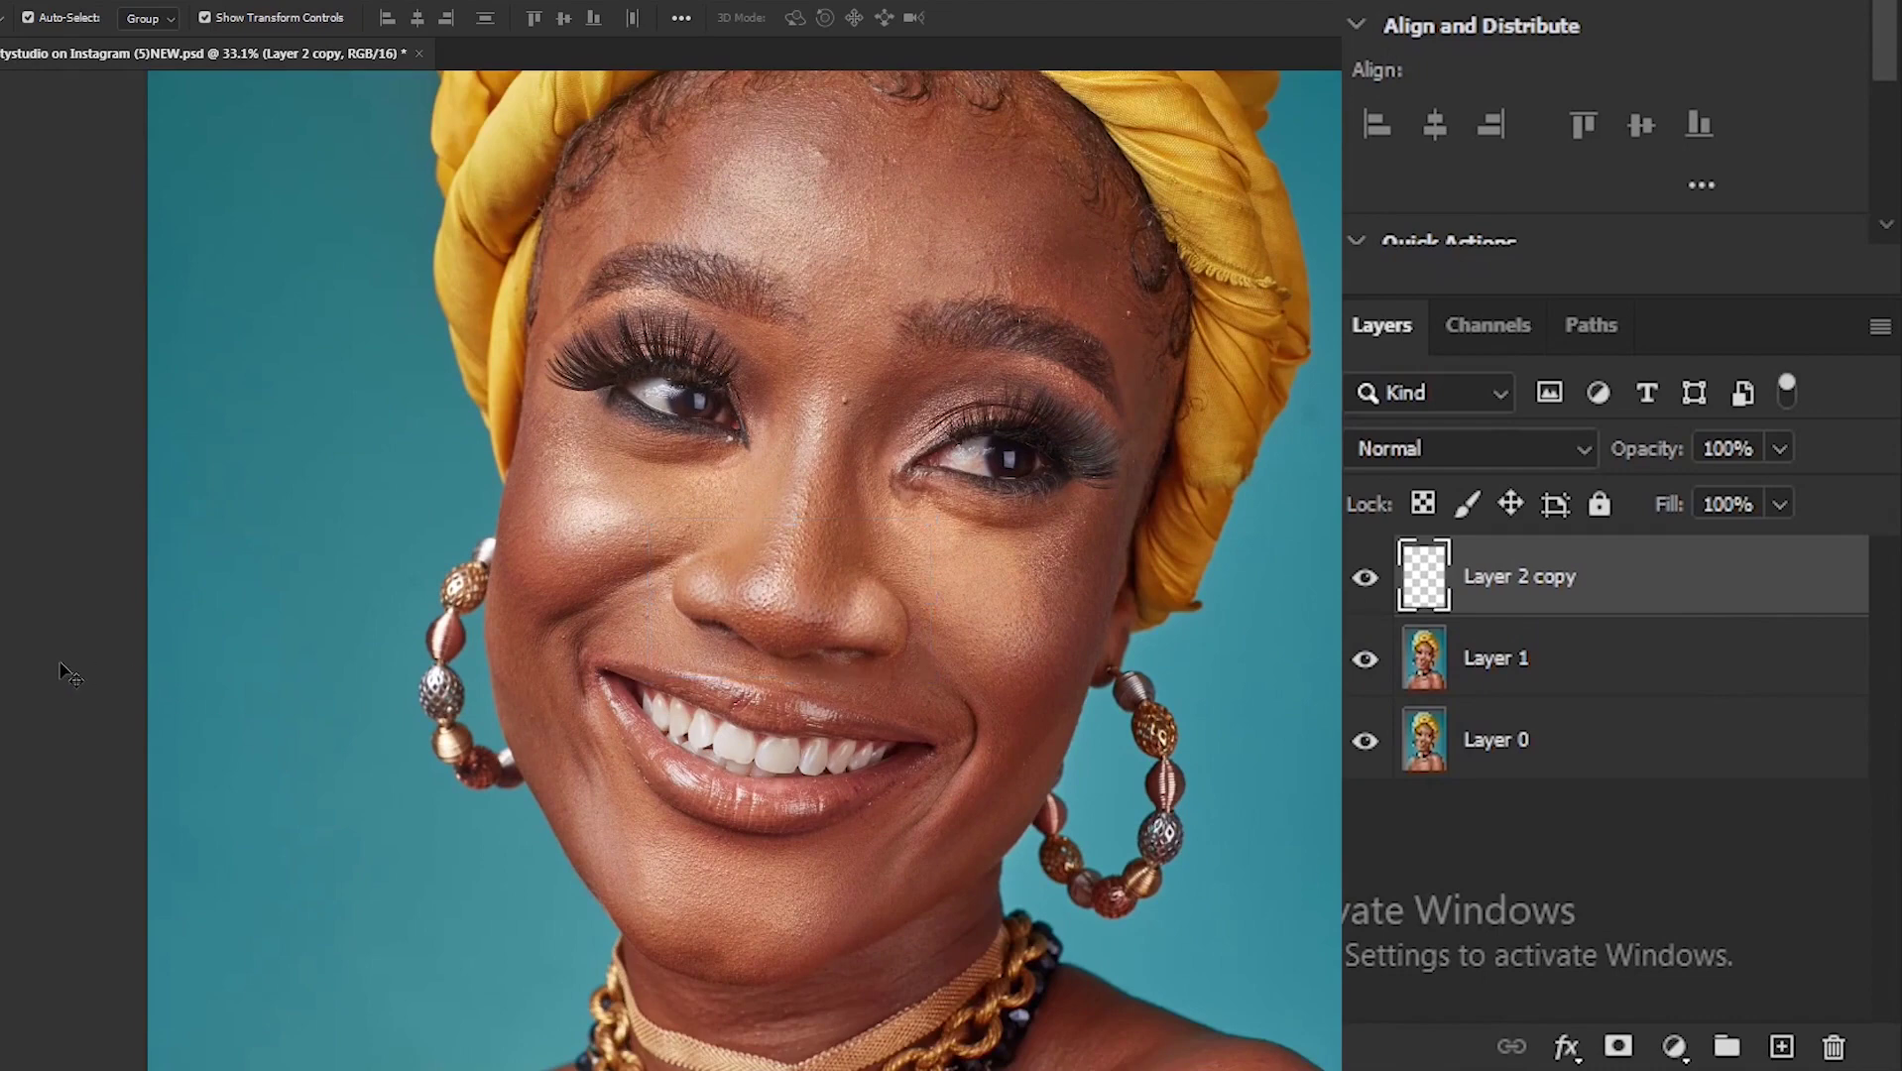
- Add a new empty layer above Layer 1 and sample Layer 1's bright cheek highlight with the Clone Stamp at brush size 300
{"action": "left_click", "coordinate": [1694, 660]}
{"action": "left_click", "coordinate": [1782, 1046]}
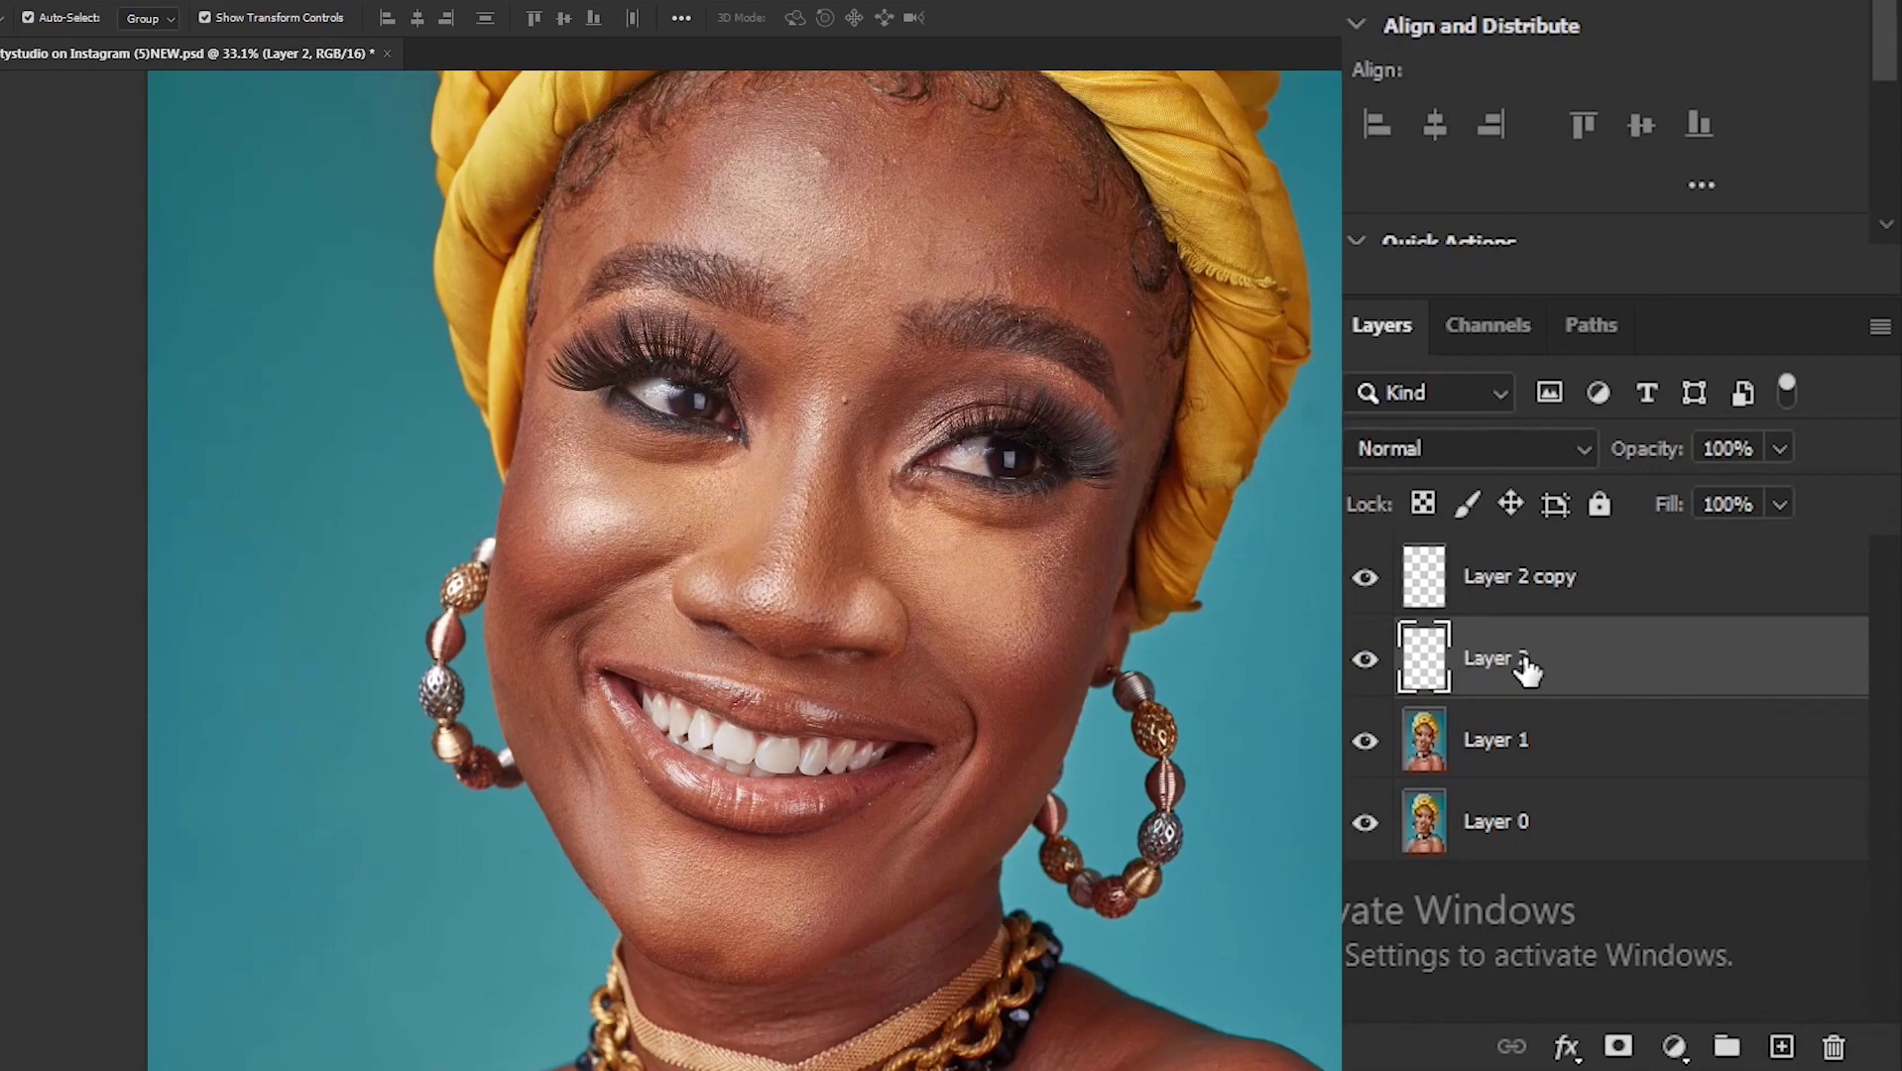
{"action": "left_click", "coordinate": [1629, 749]}
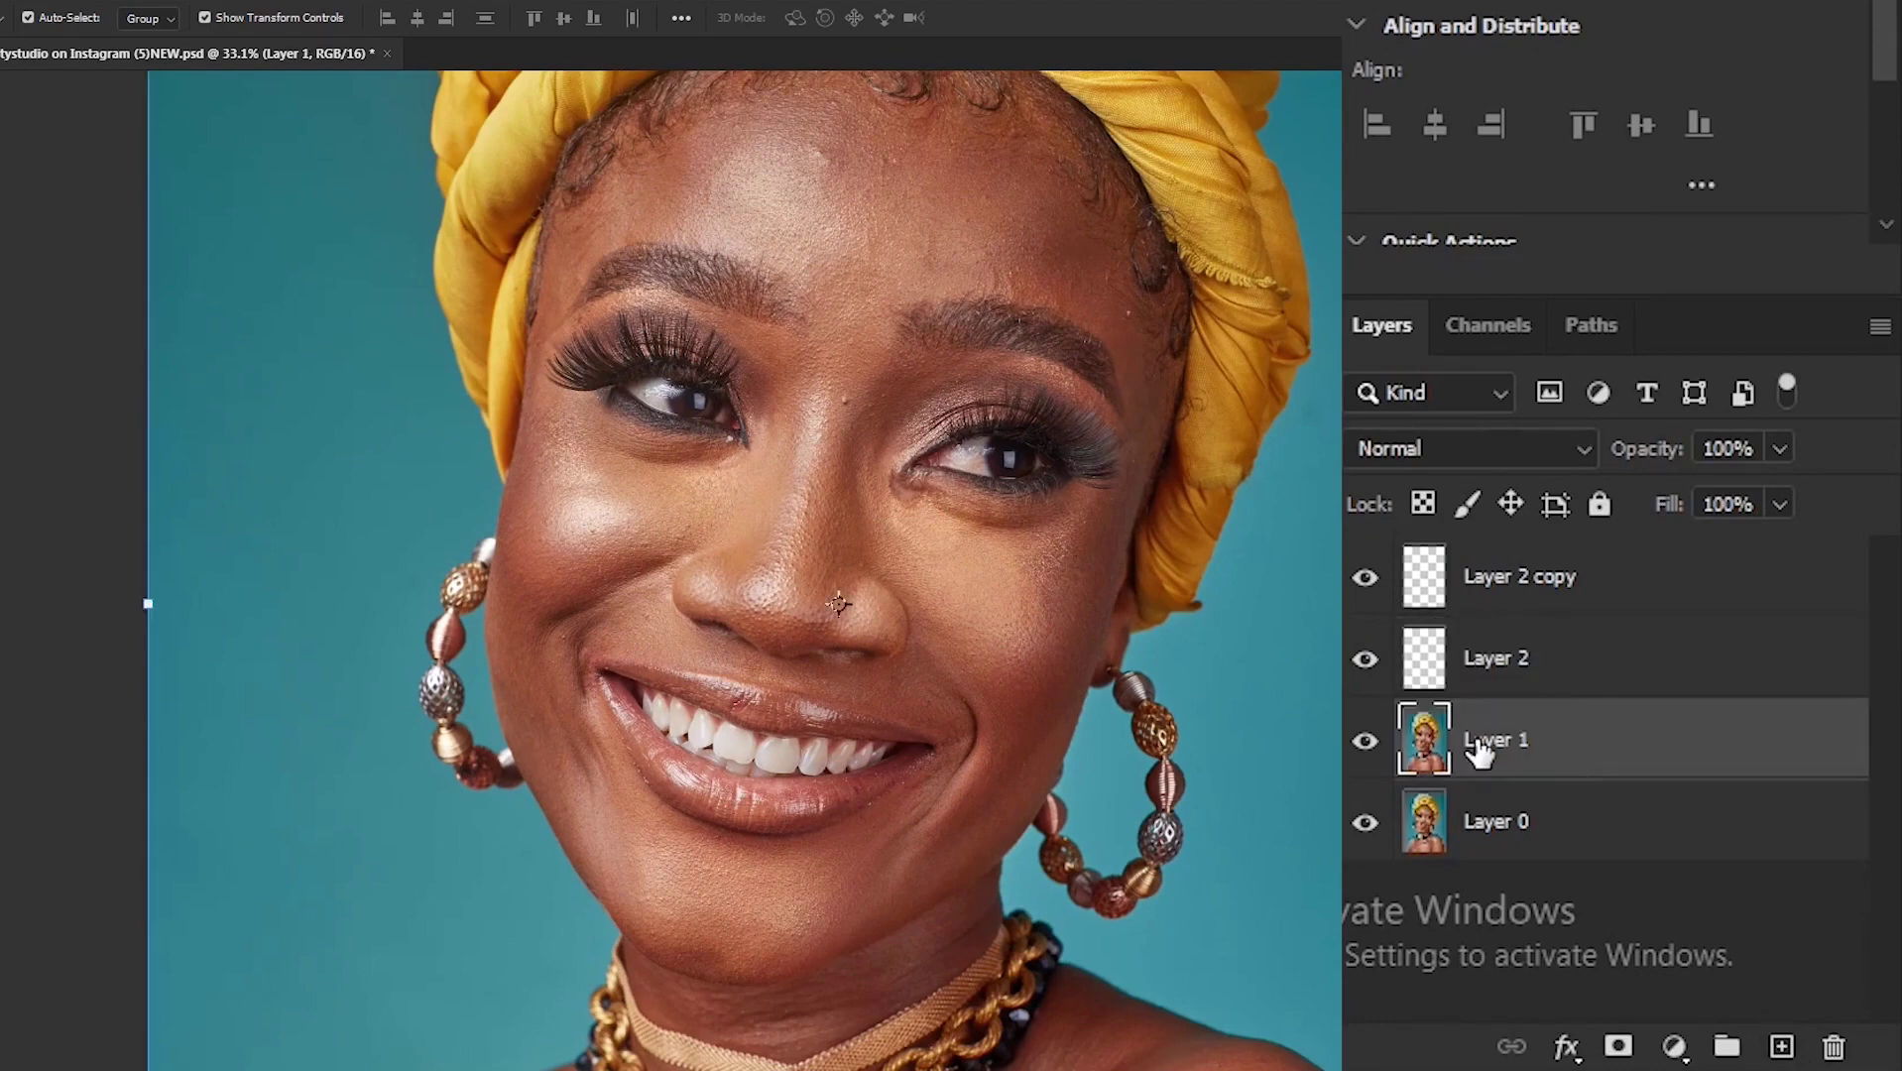
{"action": "key", "text": "s"}
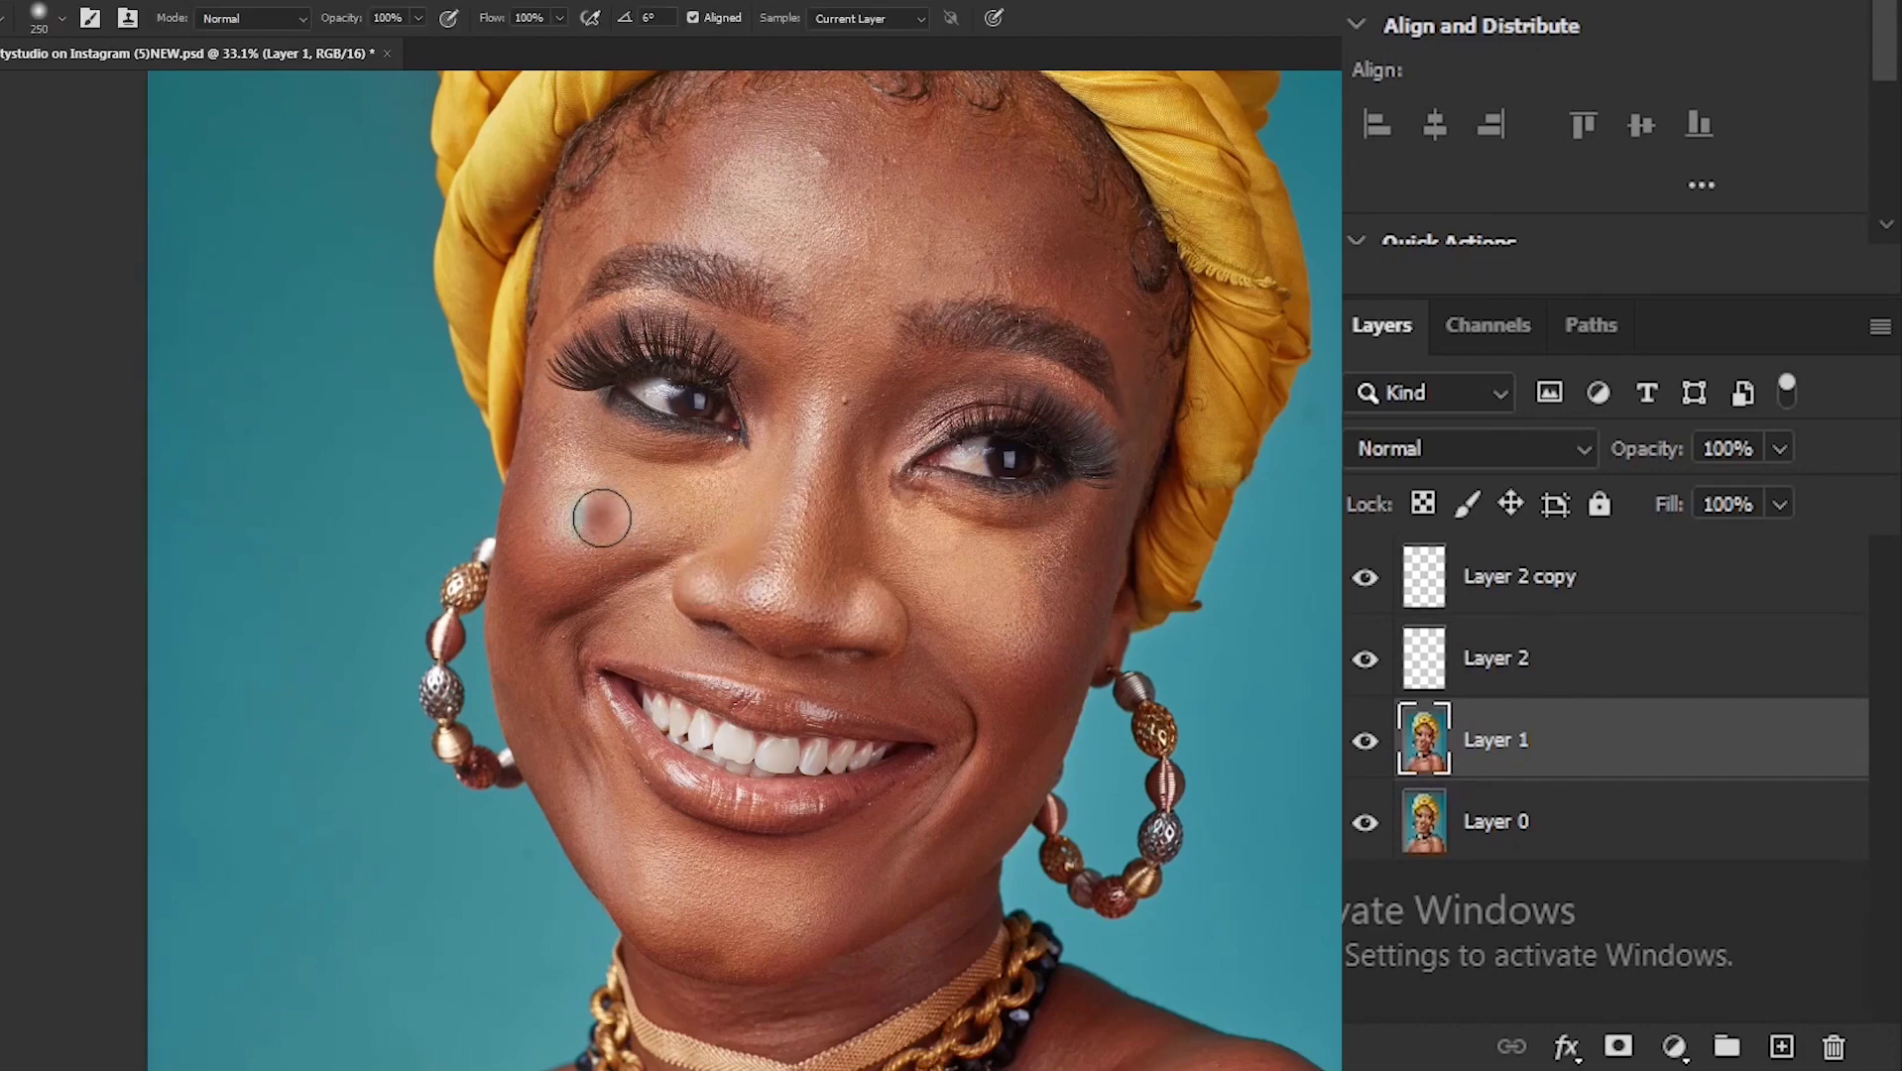
{"action": "key", "text": "bracketright"}
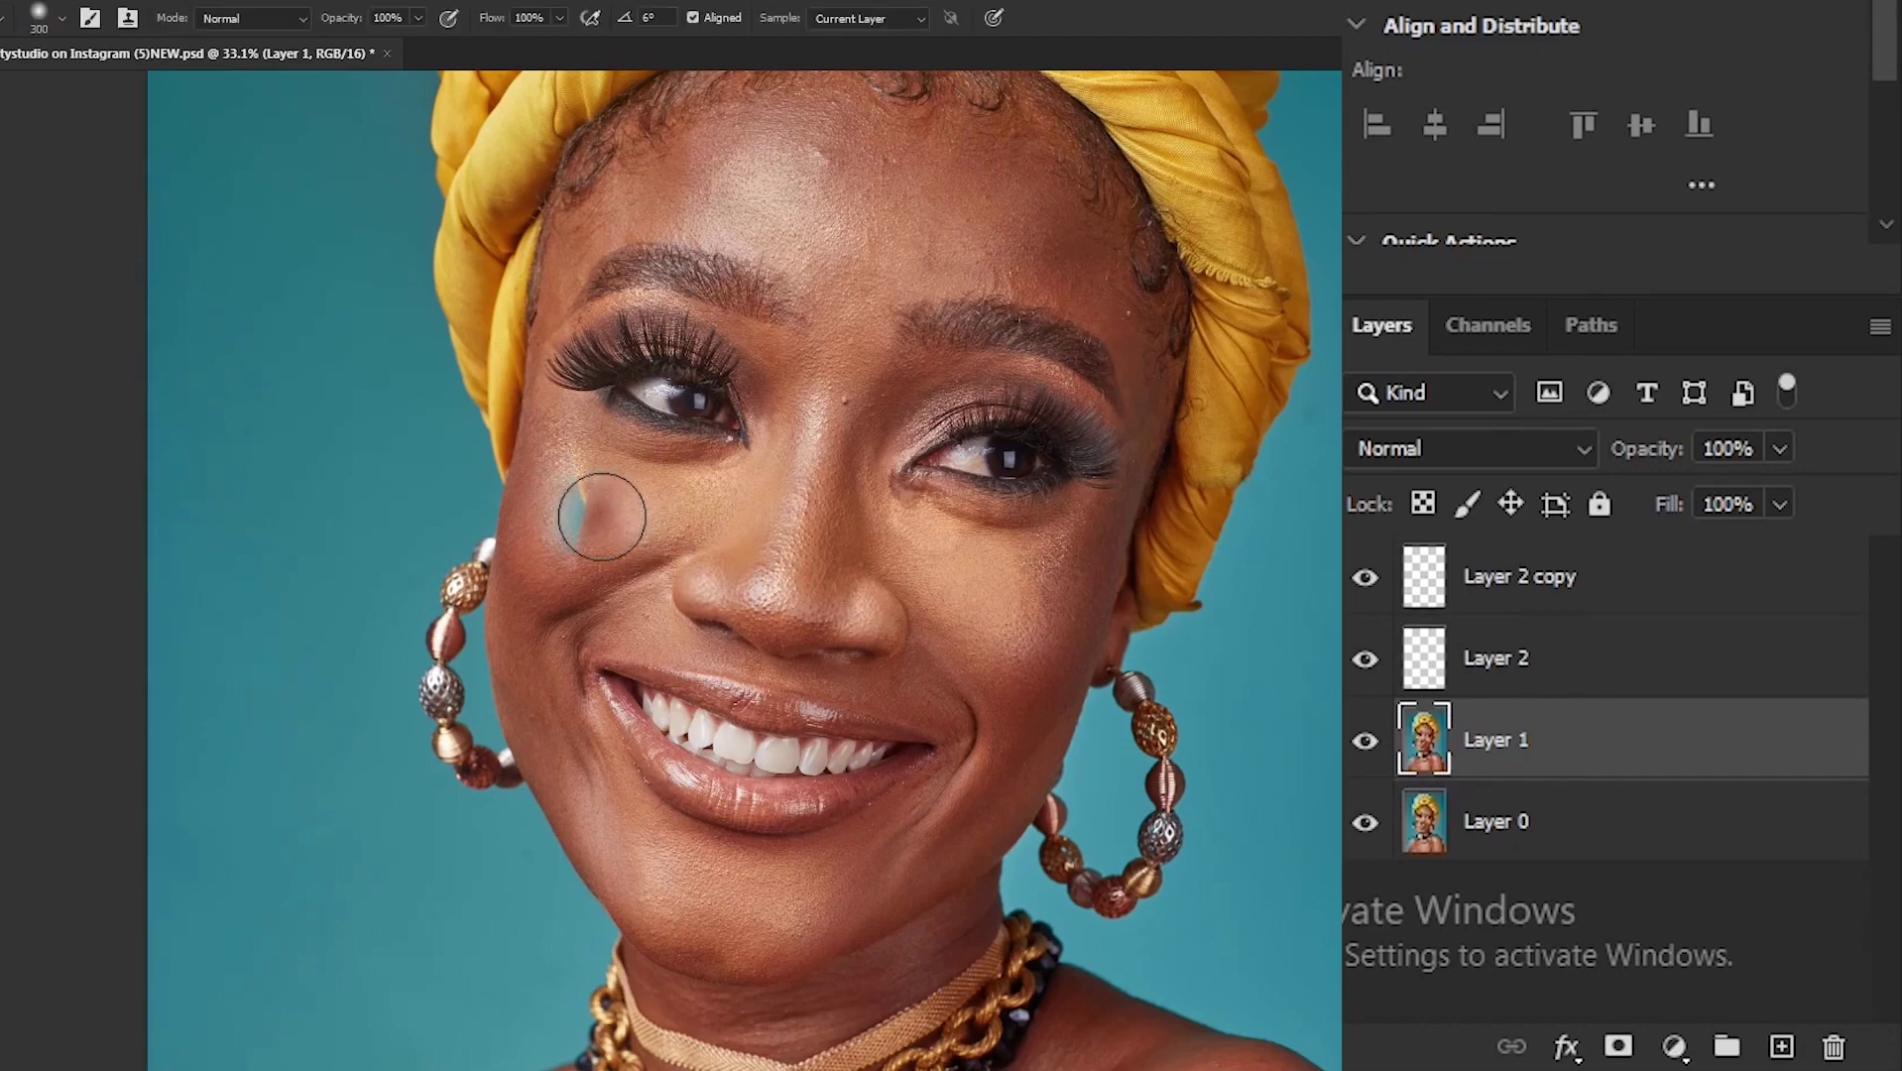
{"action": "key", "text": "bracketright"}
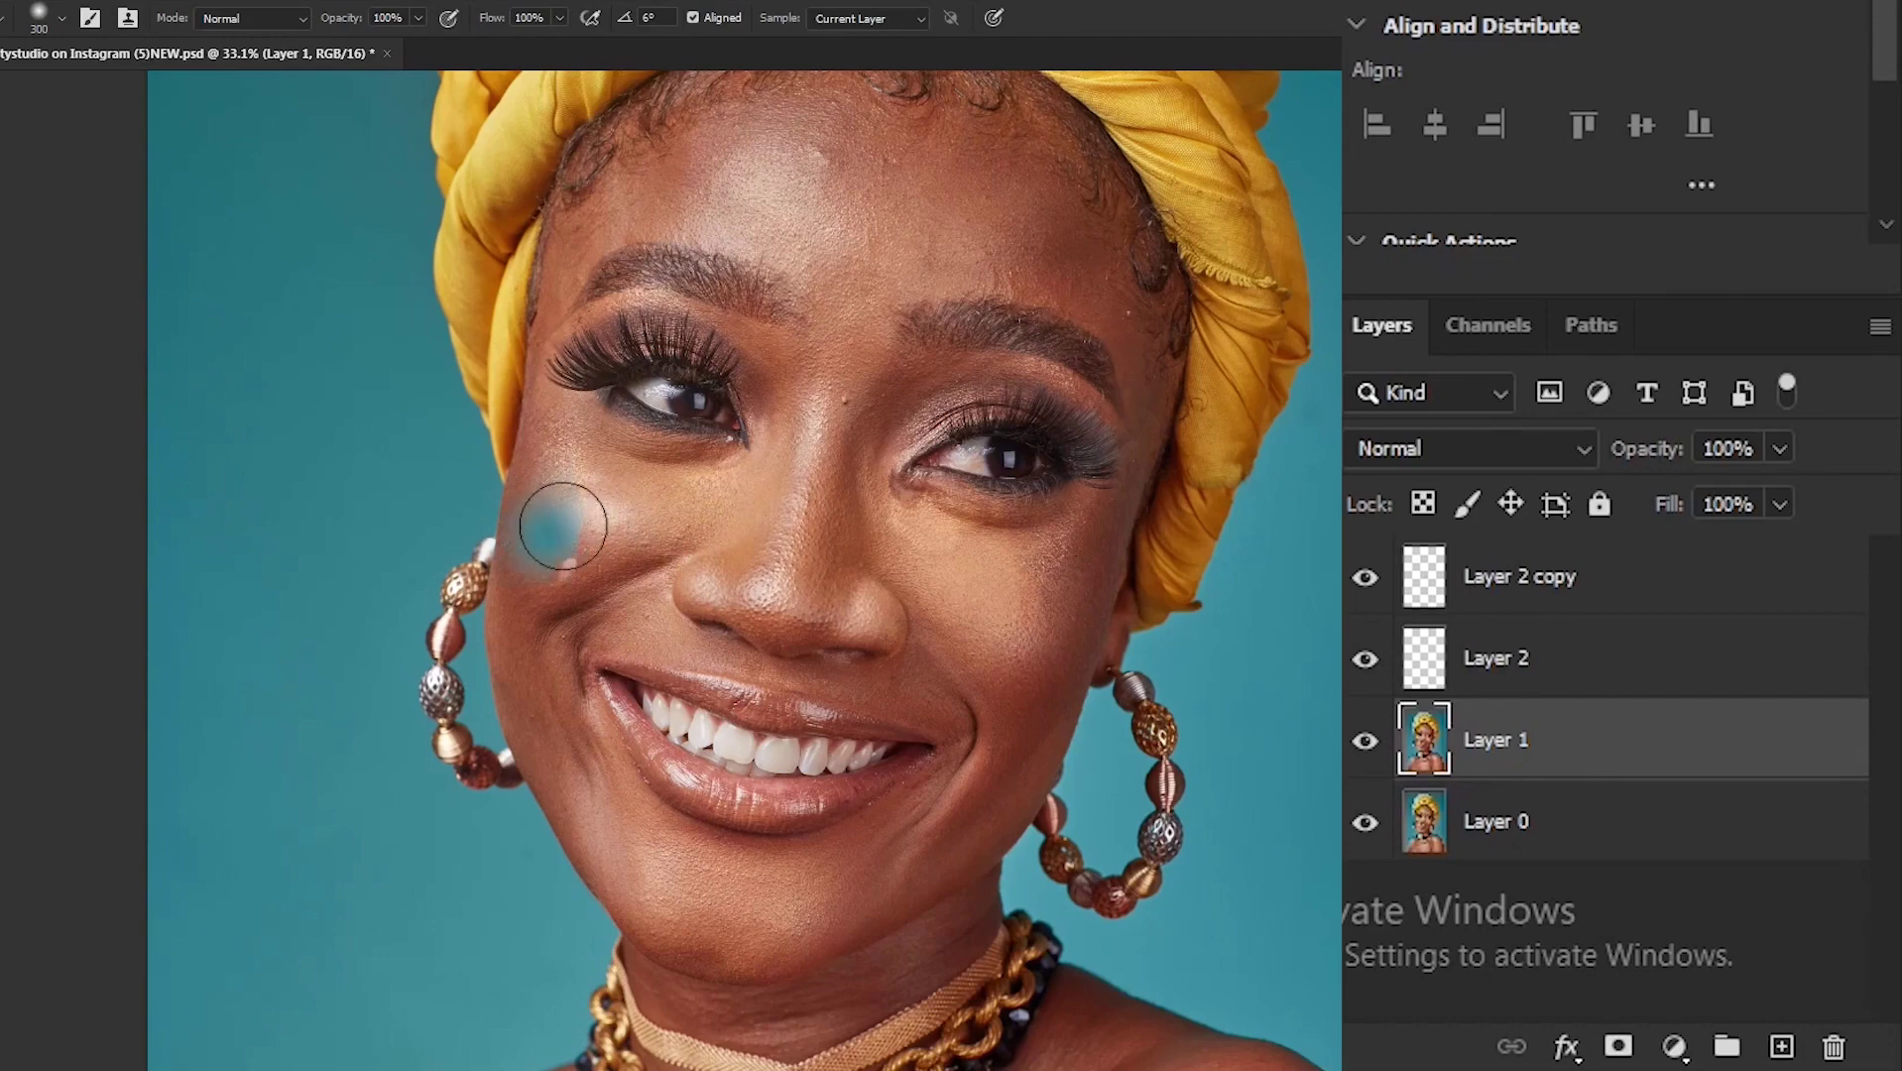
{"action": "left_click", "coordinate": [611, 517], "text": "alt"}
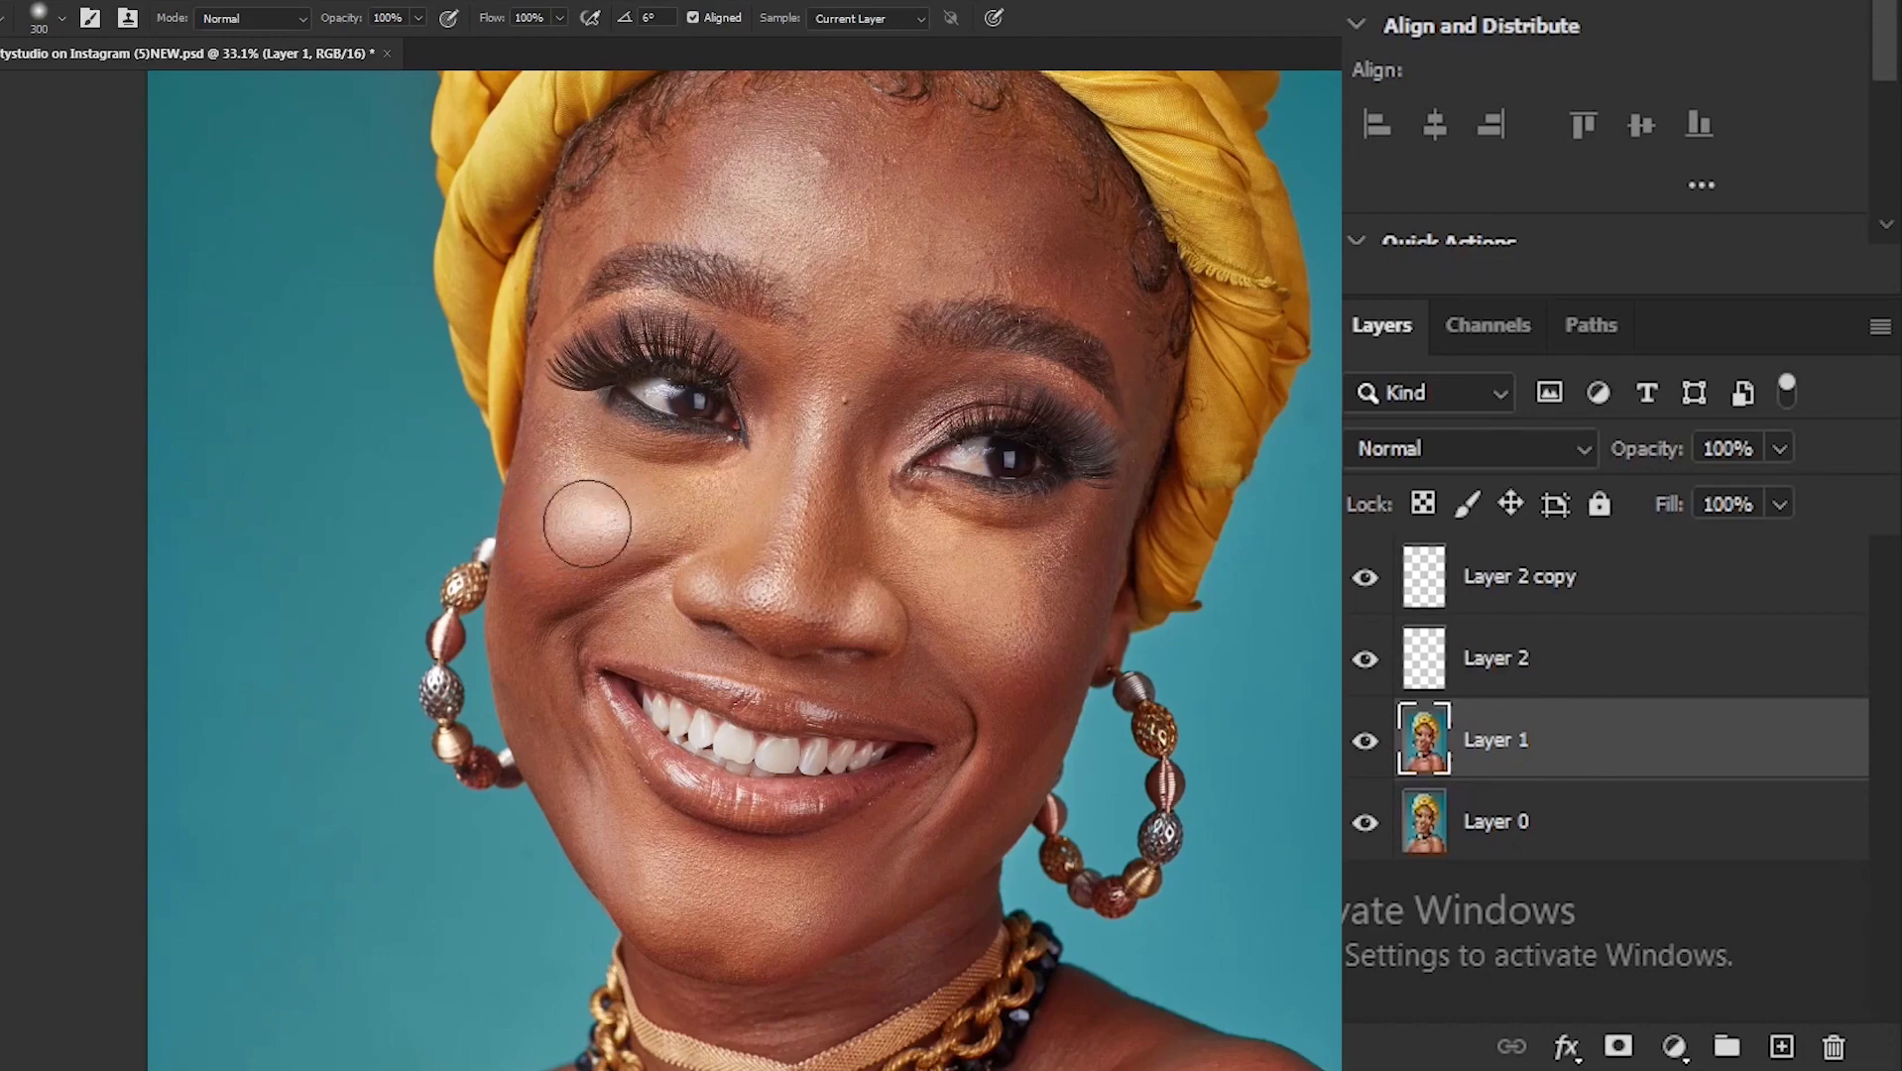
- Clone the sampled cheek highlight onto the opposite cheek on the new Layer 2, discarding the stroke made on Layer 1
{"action": "mouse_move", "coordinate": [974, 593]}
{"action": "left_mouse_down"}
{"action": "mouse_move", "coordinate": [994, 569]}
{"action": "mouse_move", "coordinate": [1016, 595]}
{"action": "left_mouse_up"}
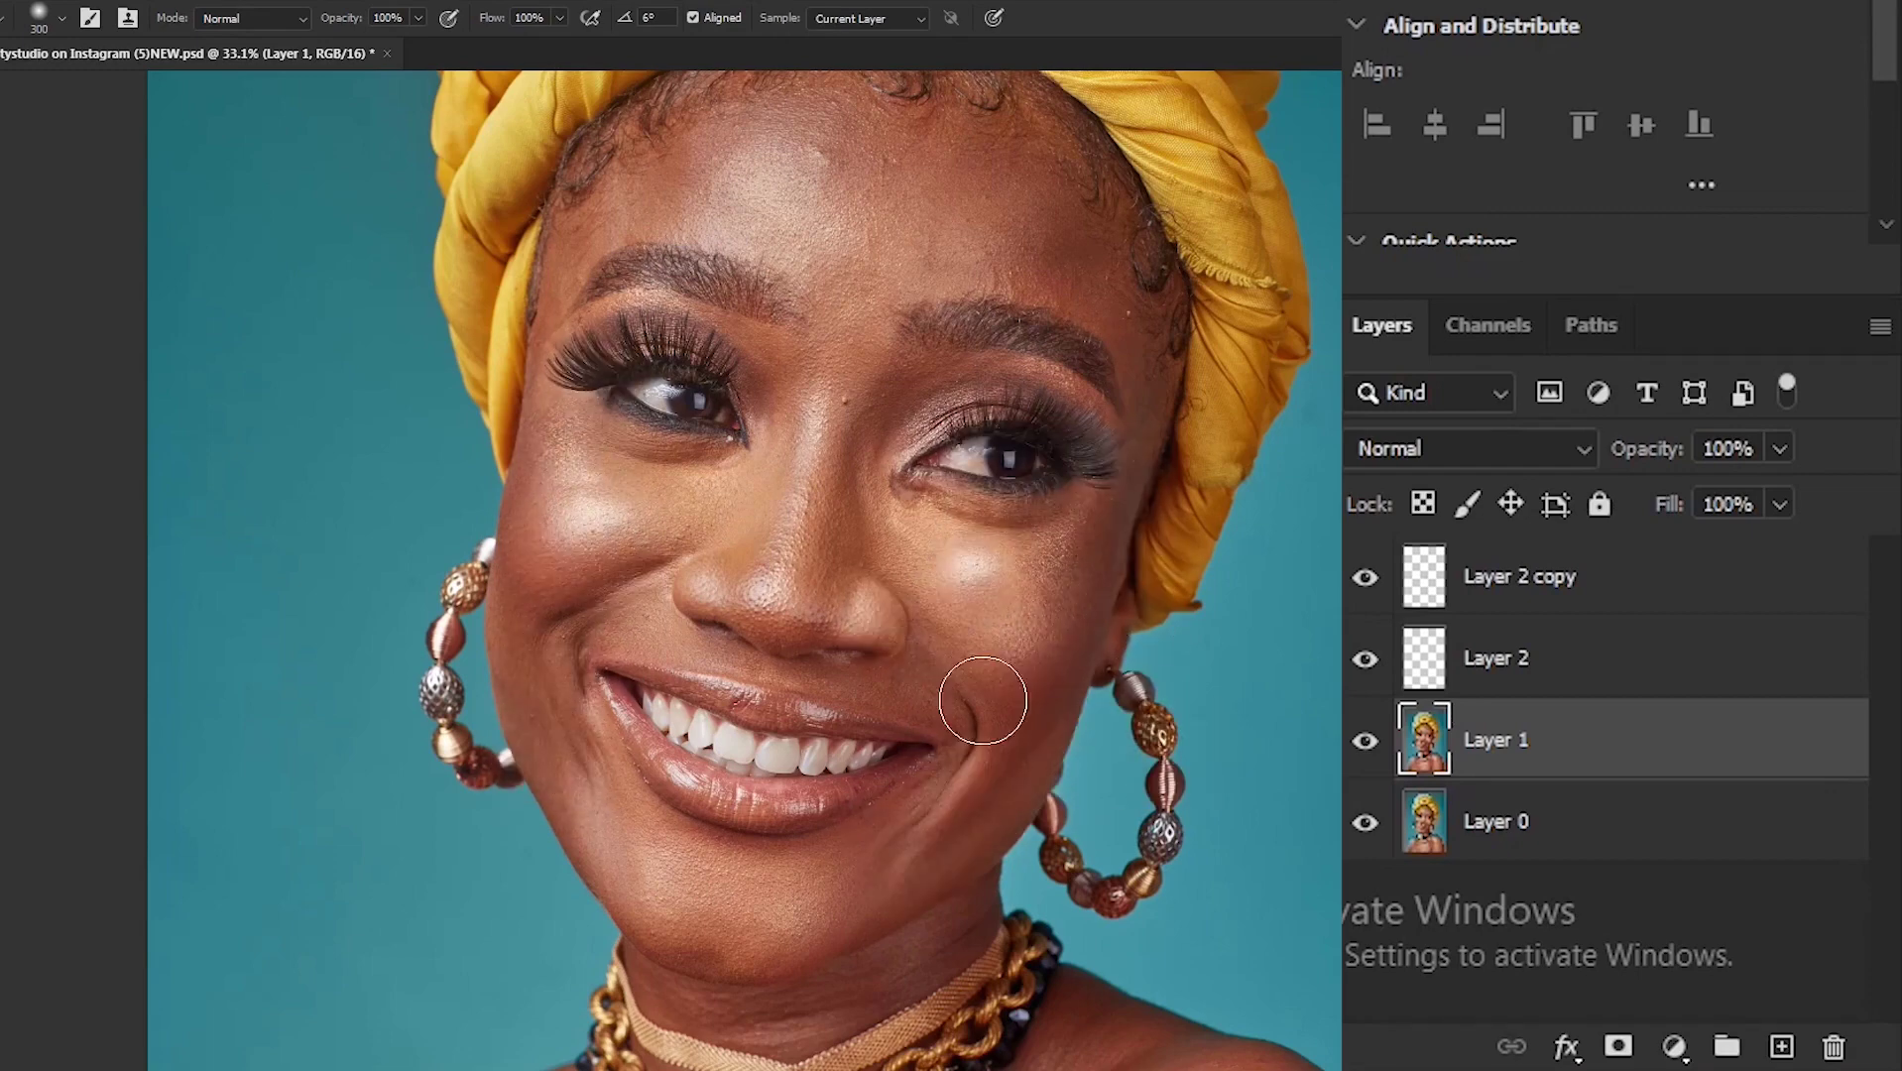
{"action": "left_click", "coordinate": [1584, 675]}
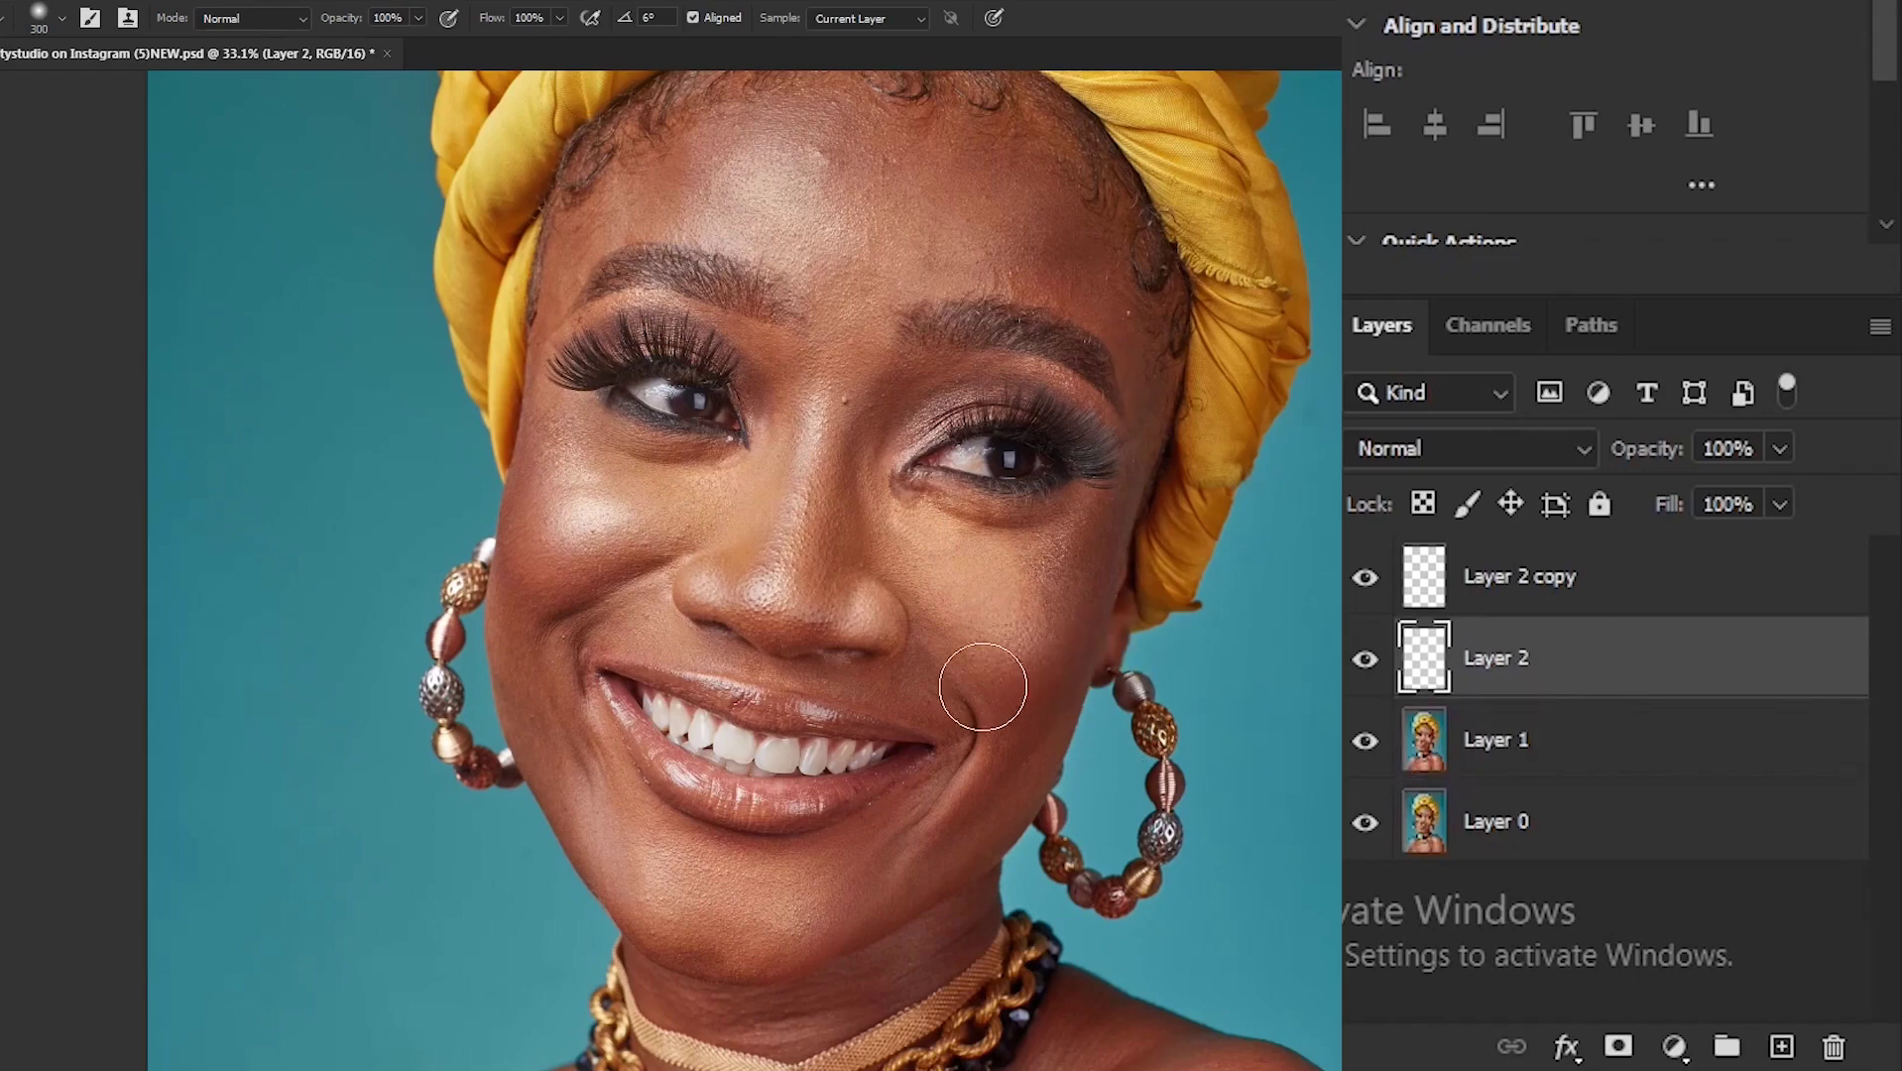
{"action": "left_click", "coordinate": [1000, 614]}
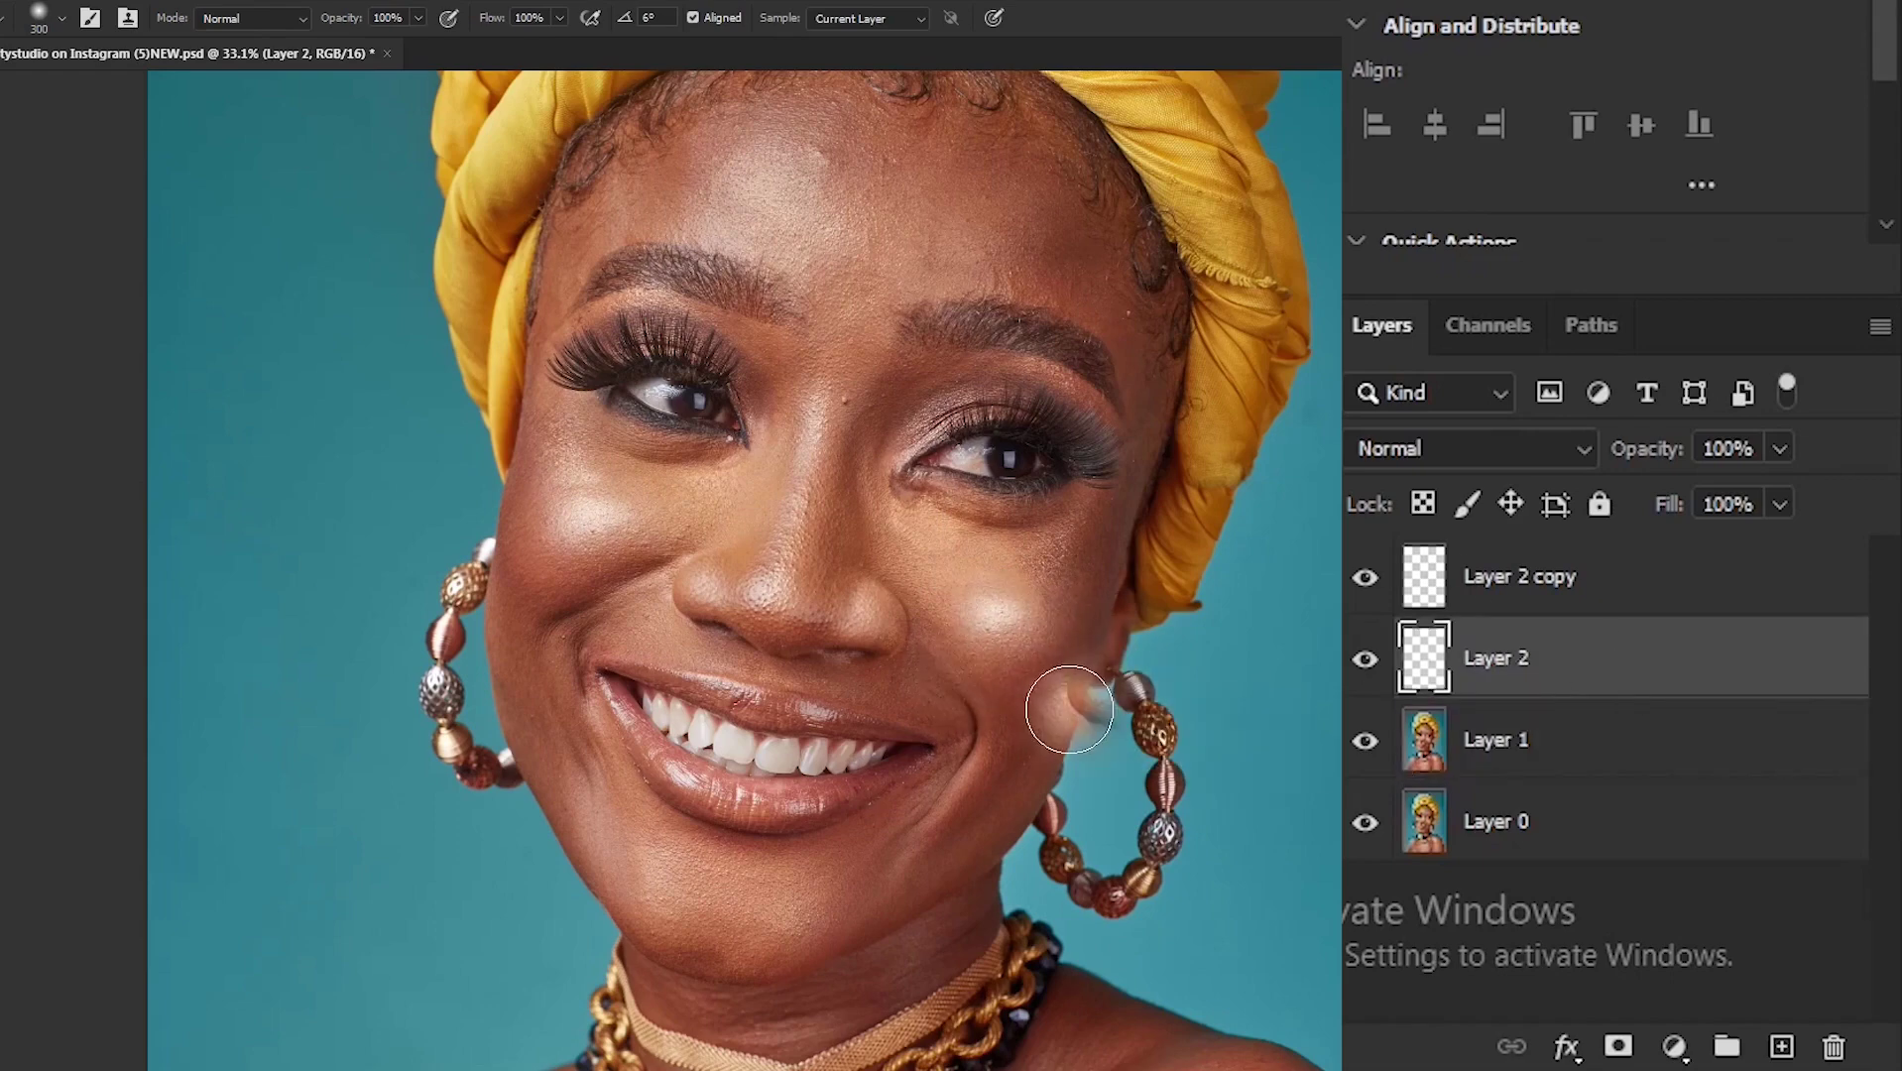
- Flip the cloned cheek highlight on Layer 2 horizontally with Free Transform
{"action": "key", "text": "v"}
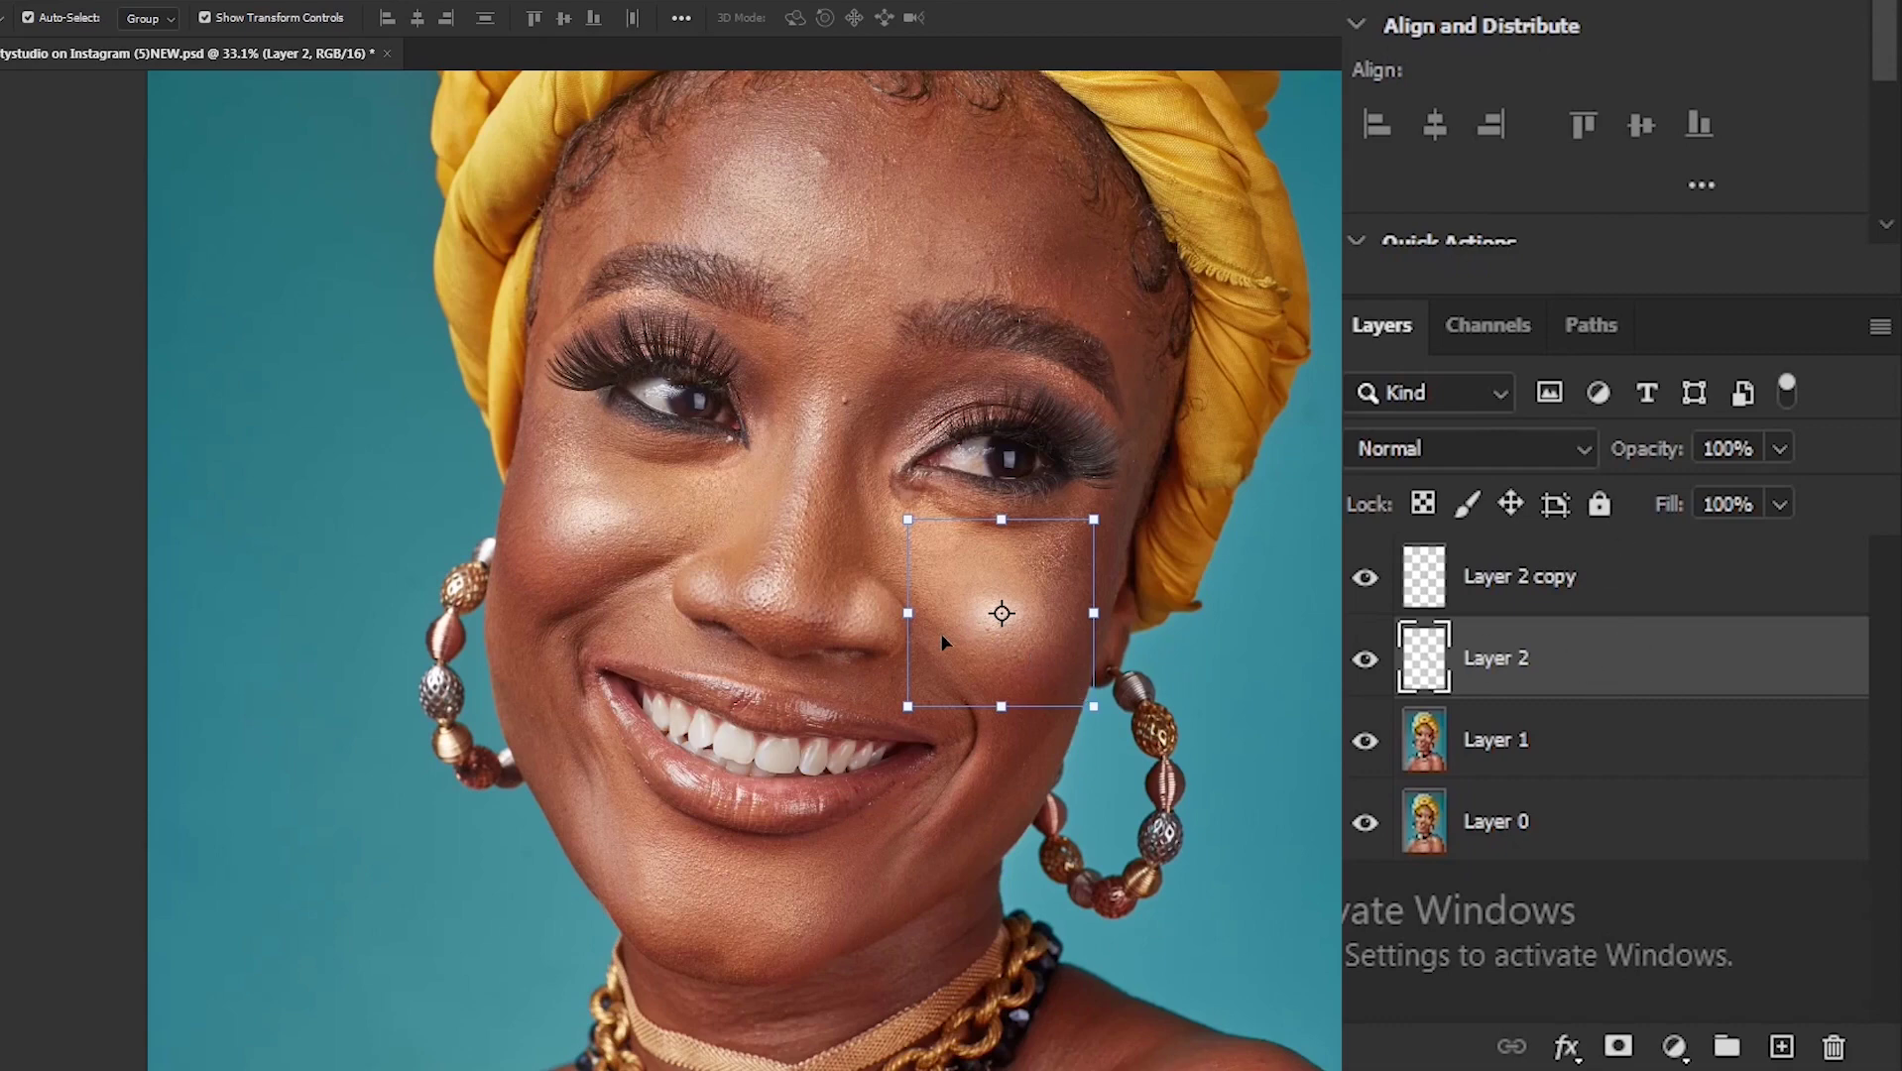
{"action": "key", "text": "ctrl"}
{"action": "key", "text": "ctrl+t"}
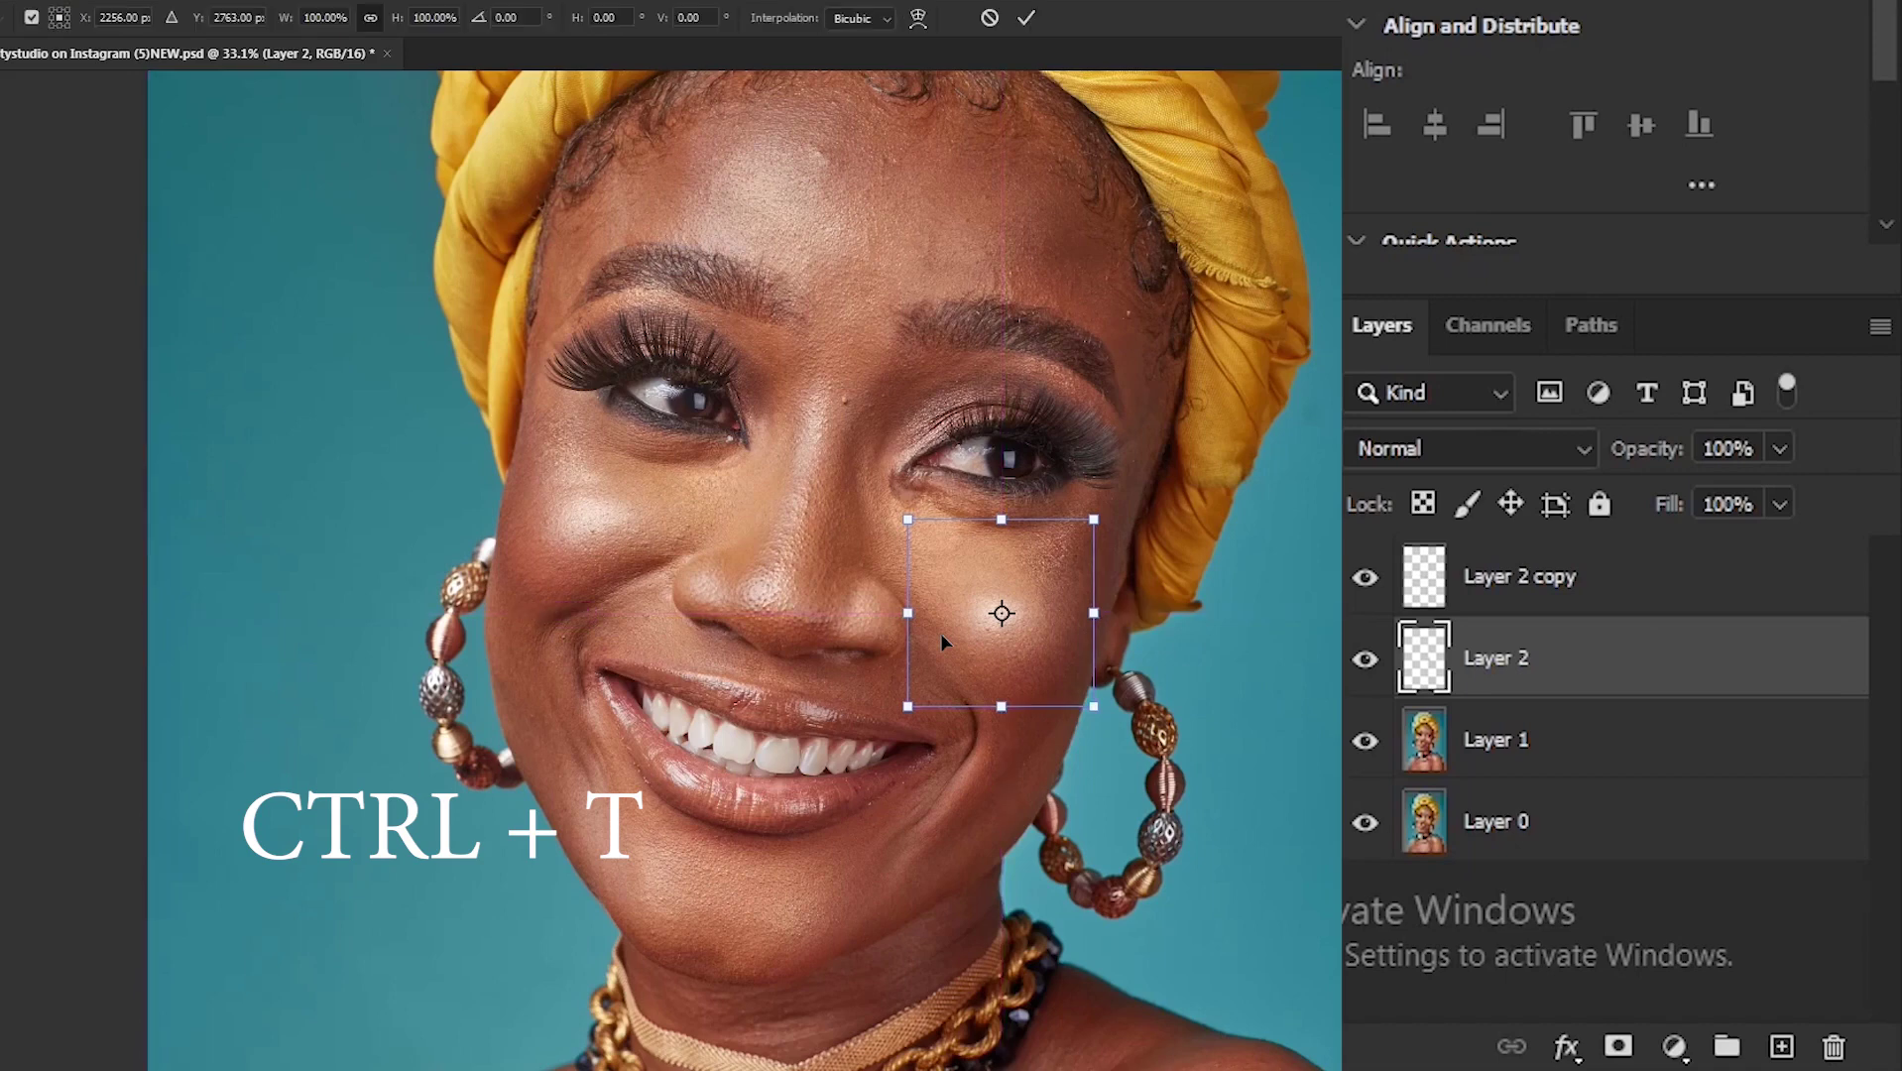
{"action": "right_click", "coordinate": [1022, 666]}
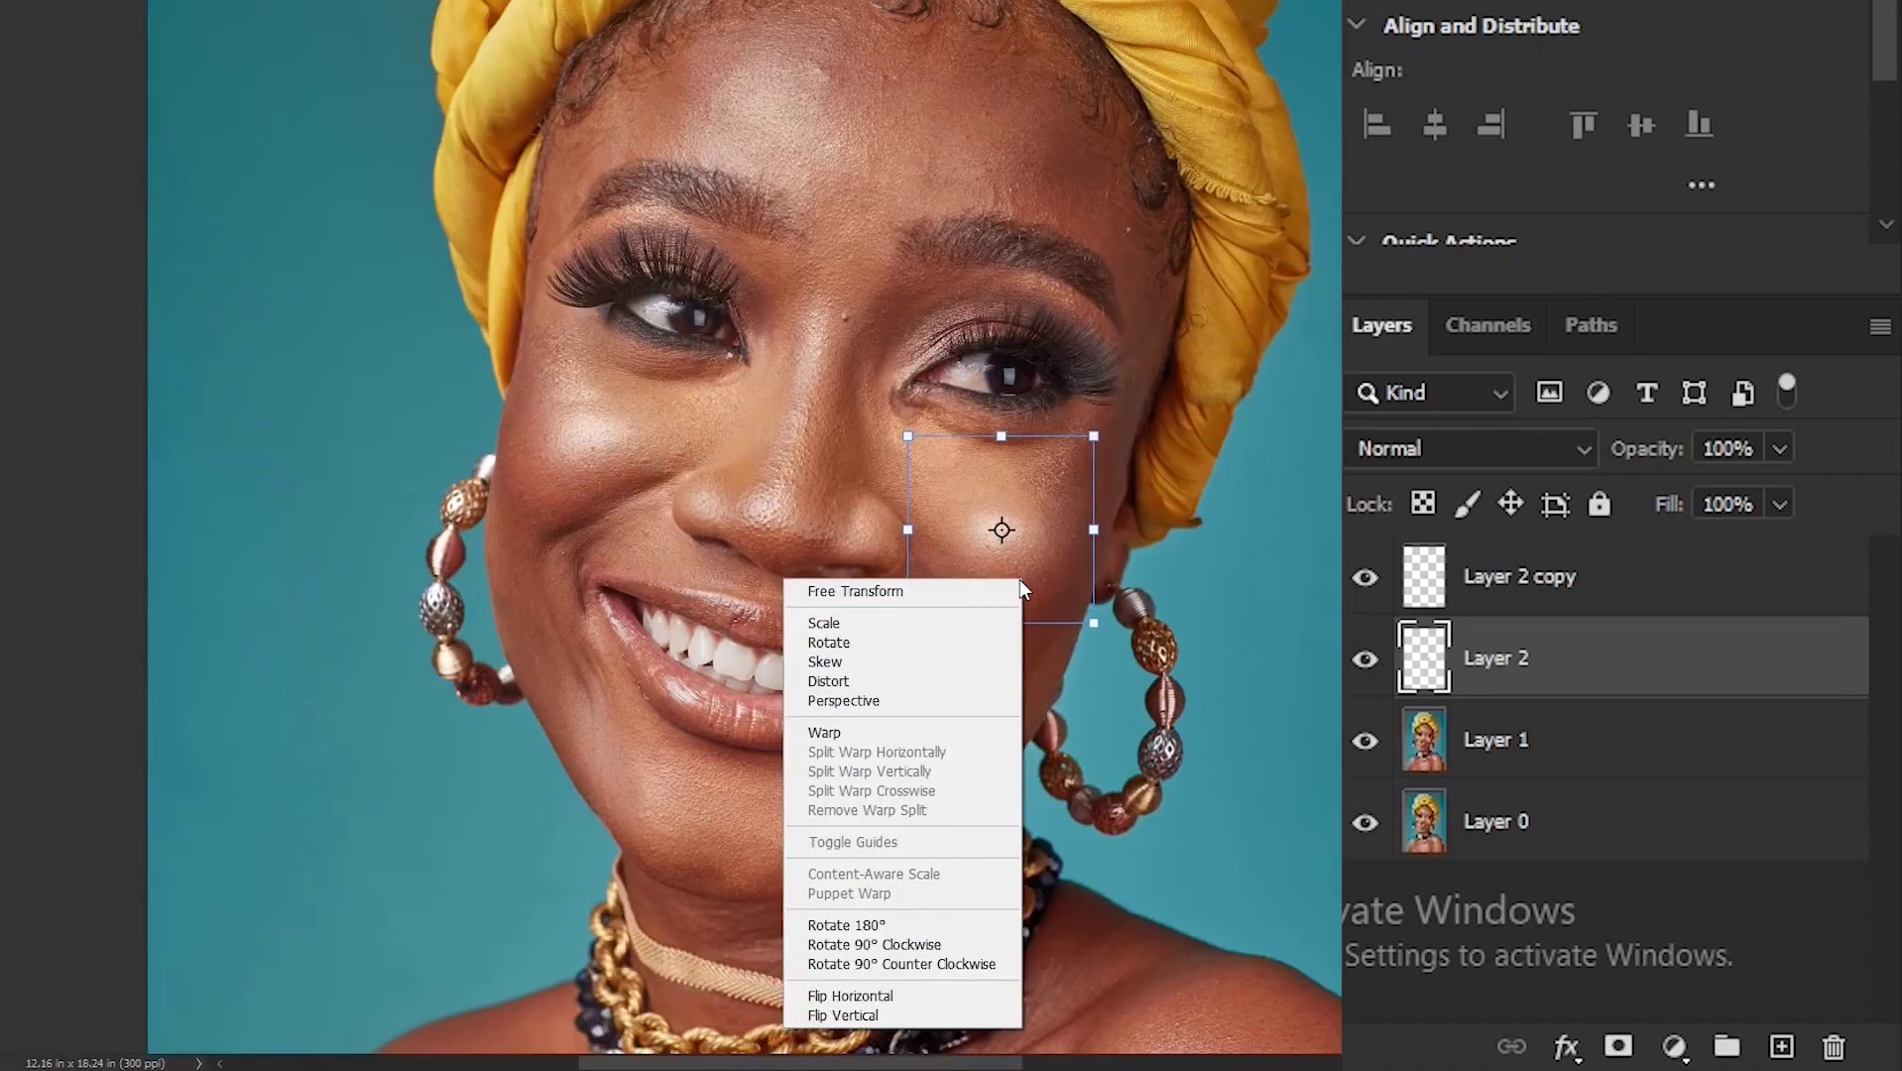
{"action": "left_click", "coordinate": [876, 995]}
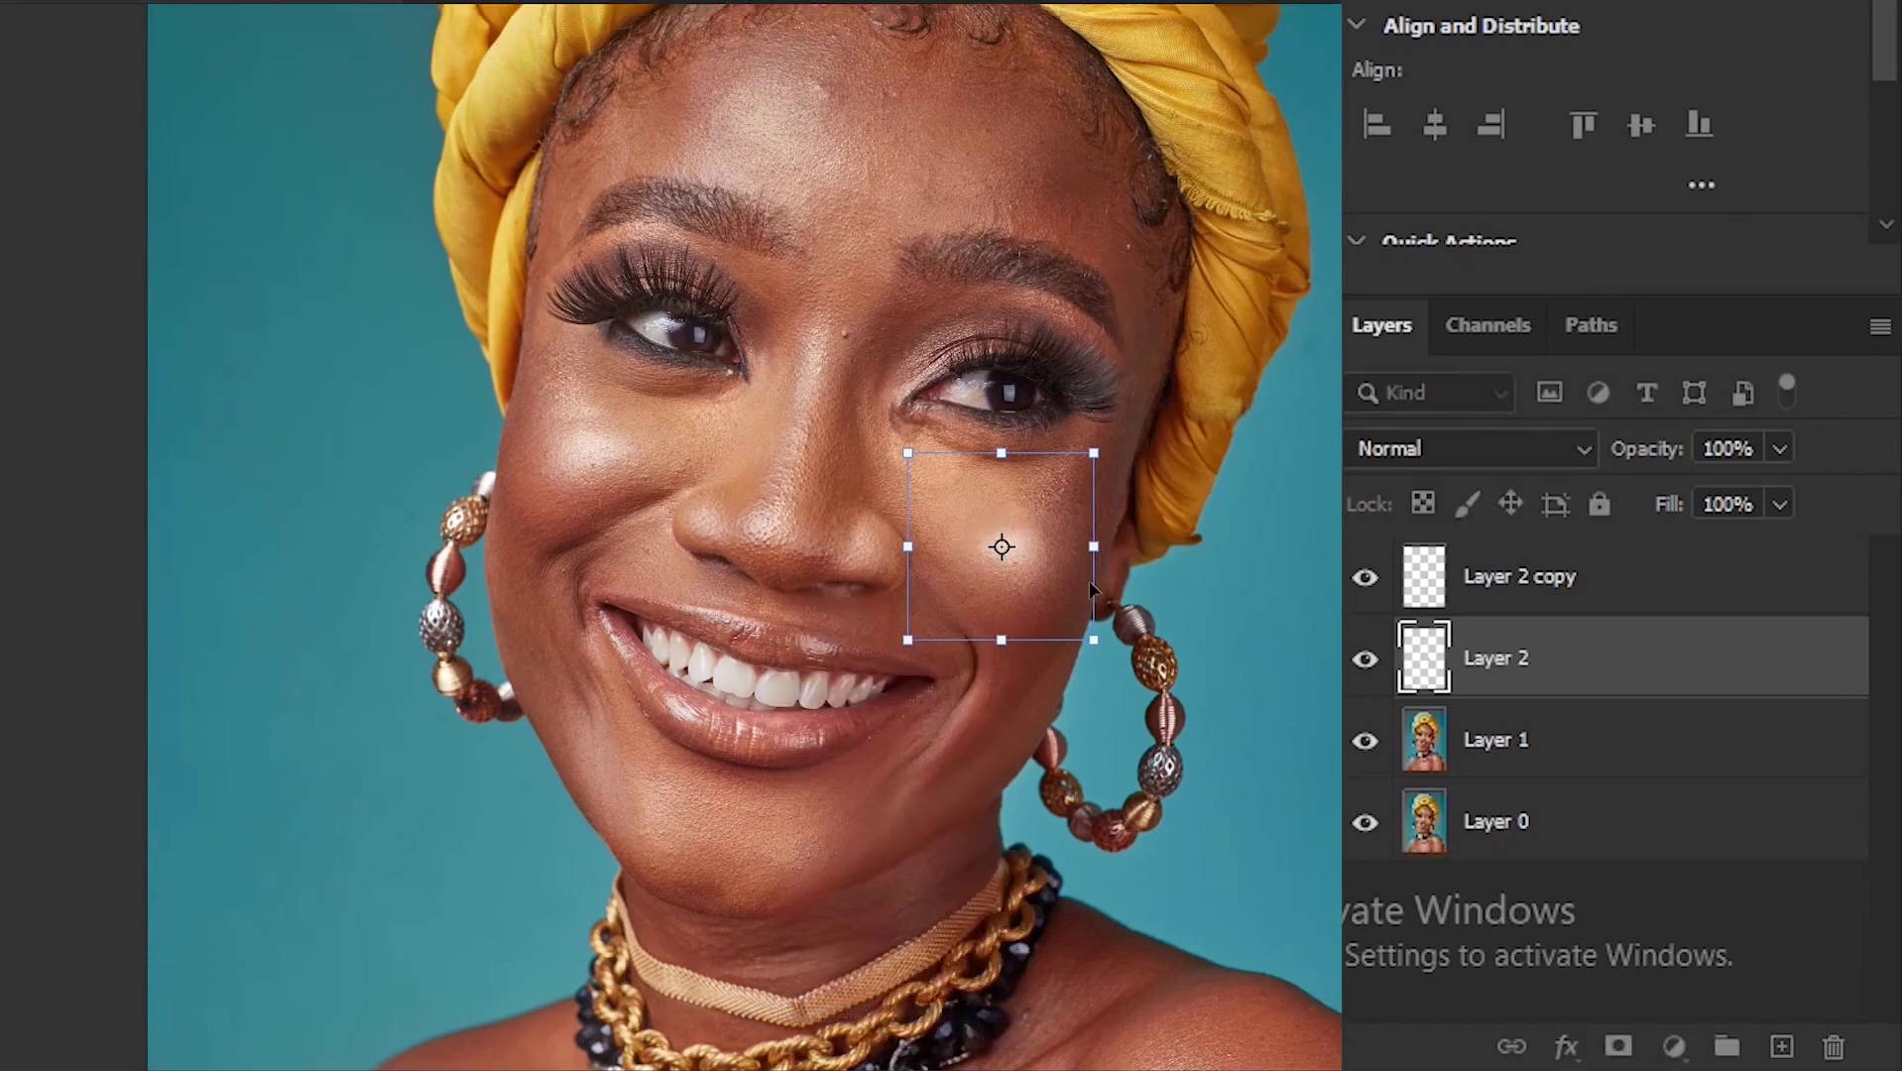
- Rotate and enlarge the flipped highlight, position it over the cheekbone below the eye, and apply the transformation
{"action": "left_click_drag", "start_coordinate": [1038, 558], "coordinate": [1090, 617]}
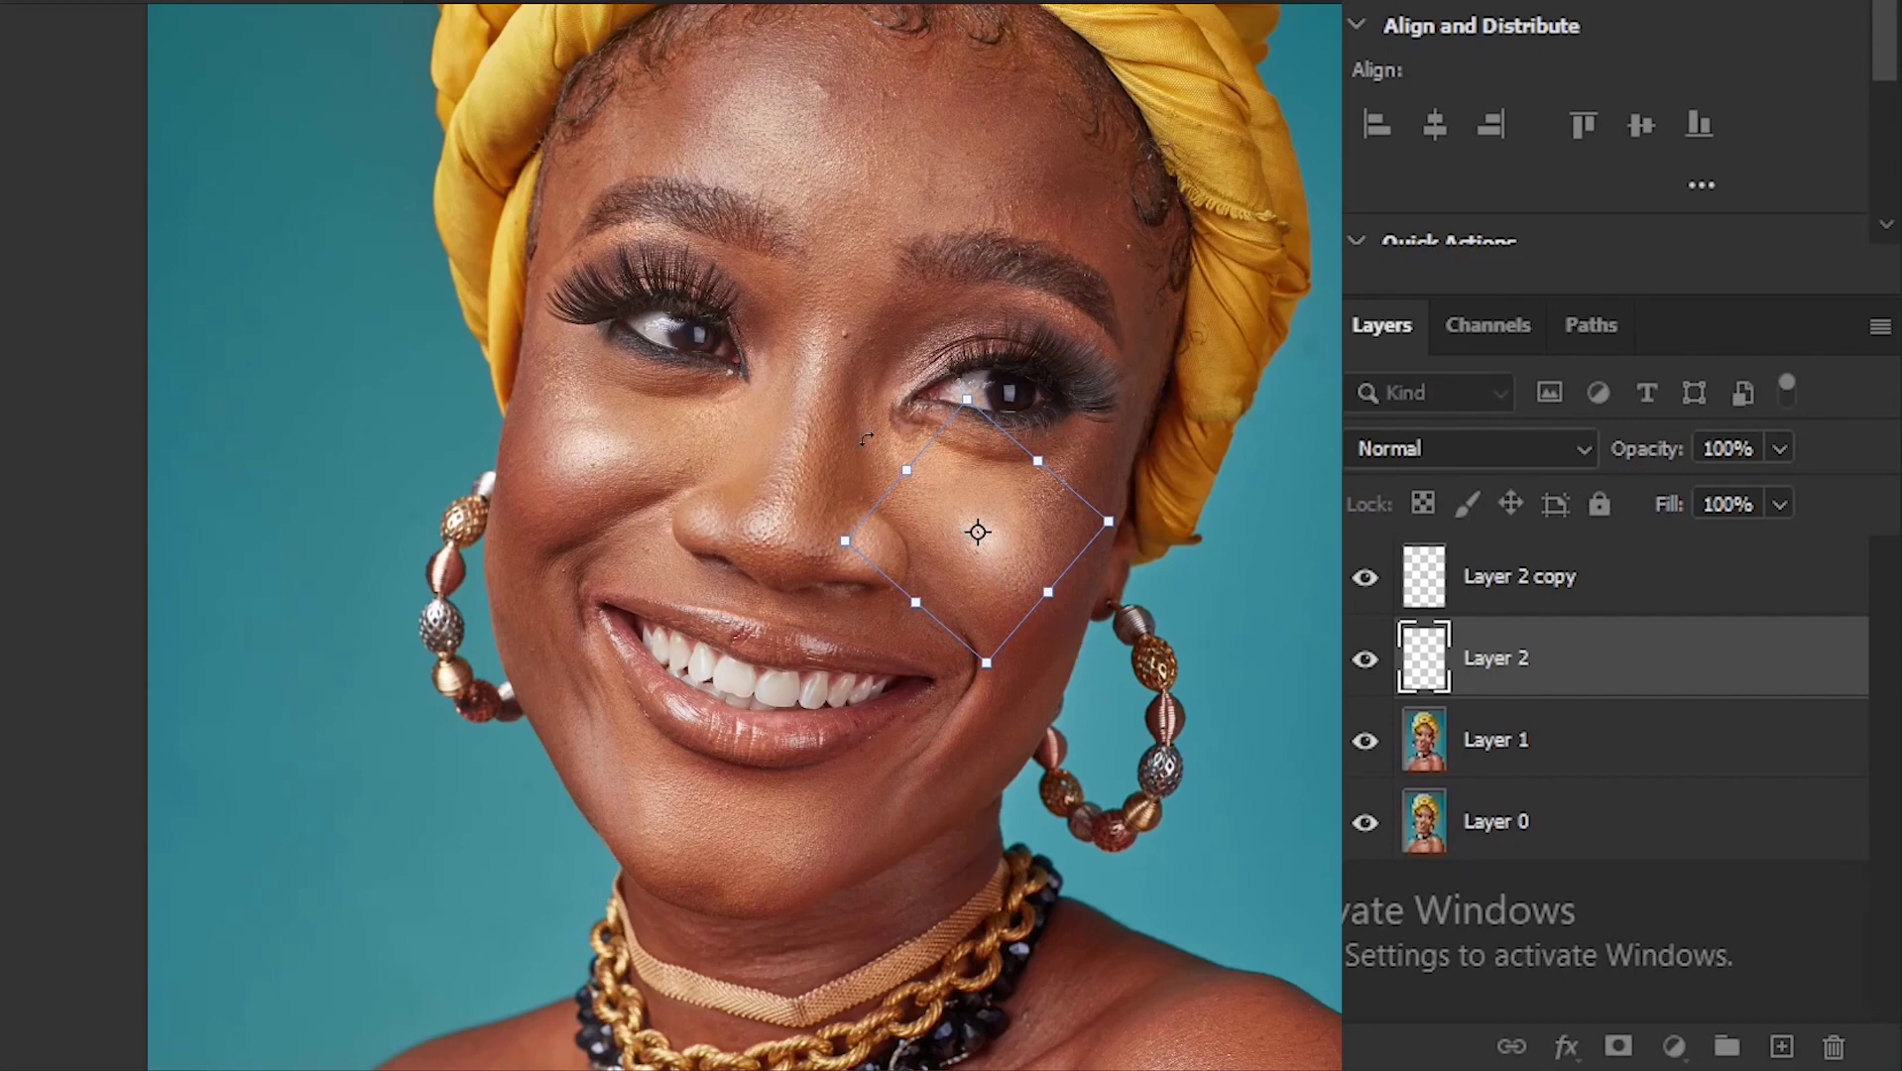
{"action": "left_click_drag", "start_coordinate": [905, 468], "coordinate": [863, 432]}
{"action": "mouse_move", "coordinate": [1046, 593]}
{"action": "left_mouse_down"}
{"action": "mouse_move", "coordinate": [1065, 607]}
{"action": "mouse_move", "coordinate": [1016, 571]}
{"action": "left_mouse_up"}
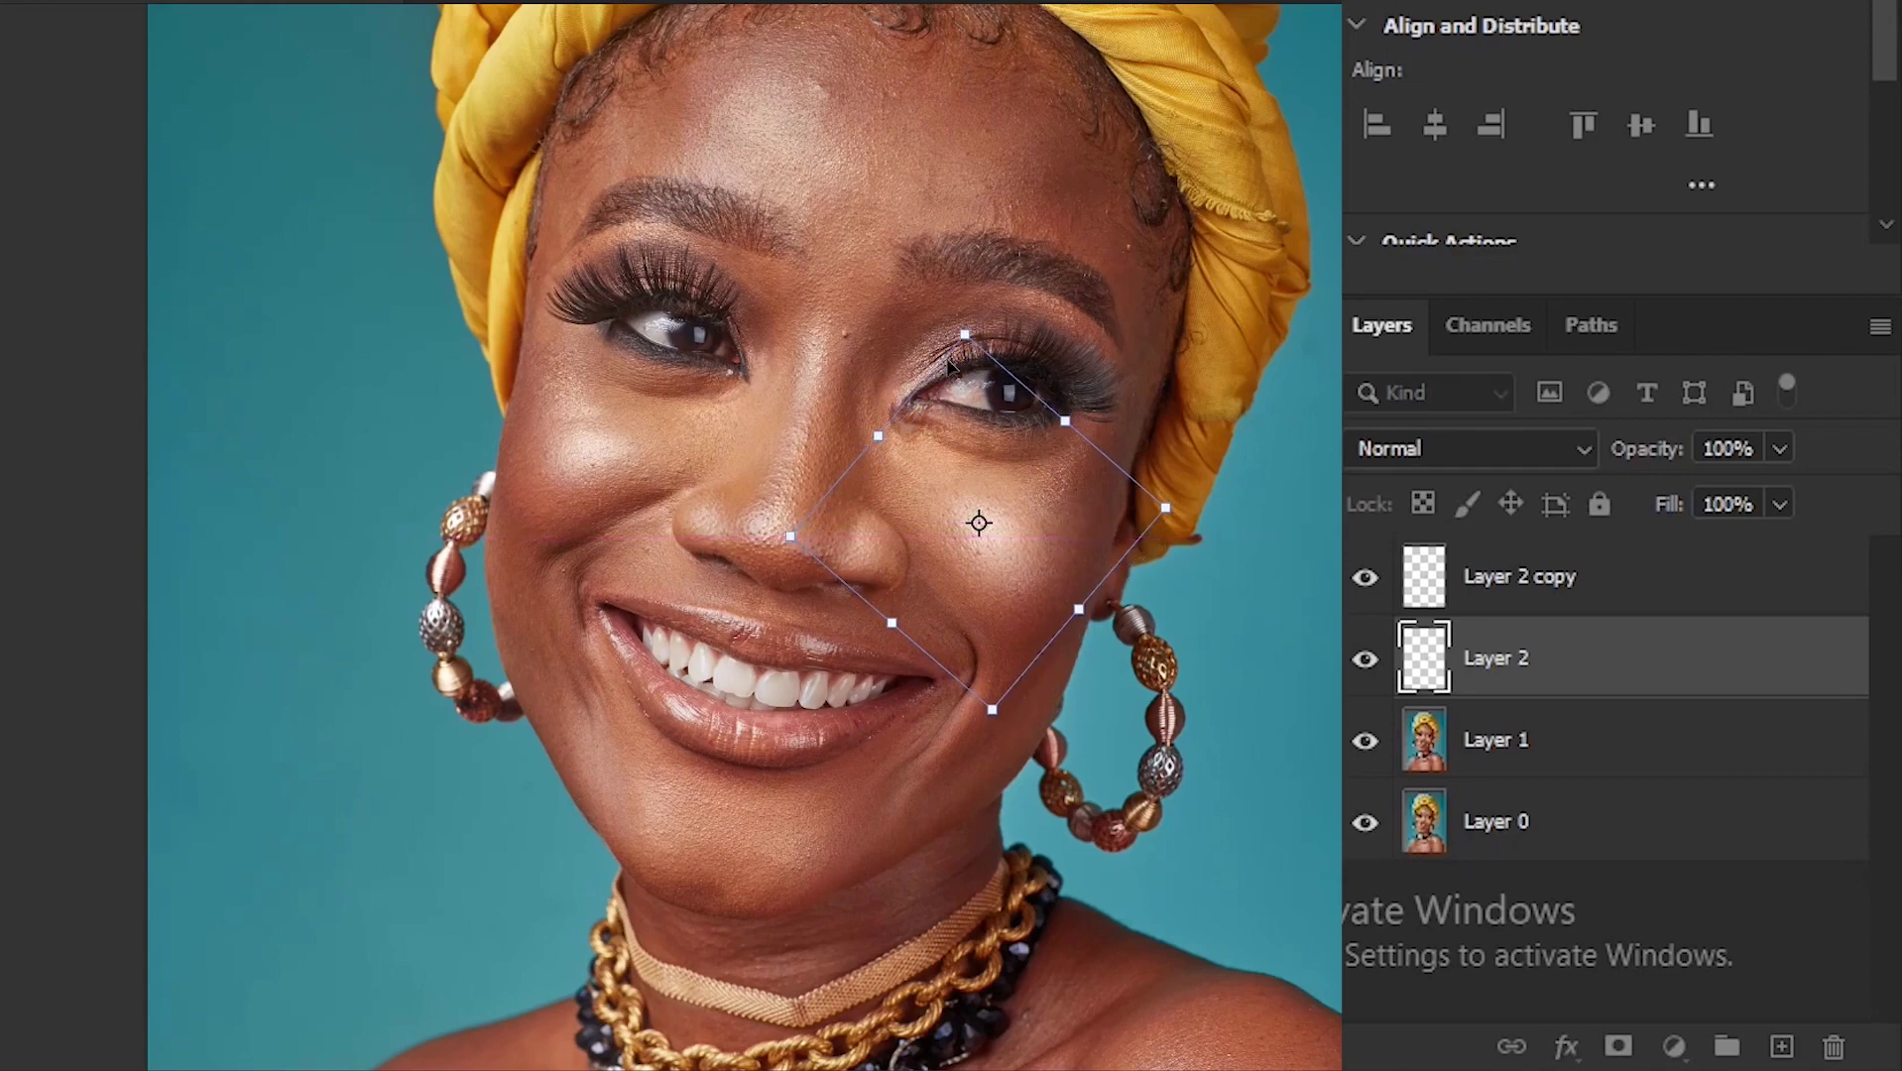
{"action": "left_click_drag", "start_coordinate": [949, 367], "coordinate": [1292, 668]}
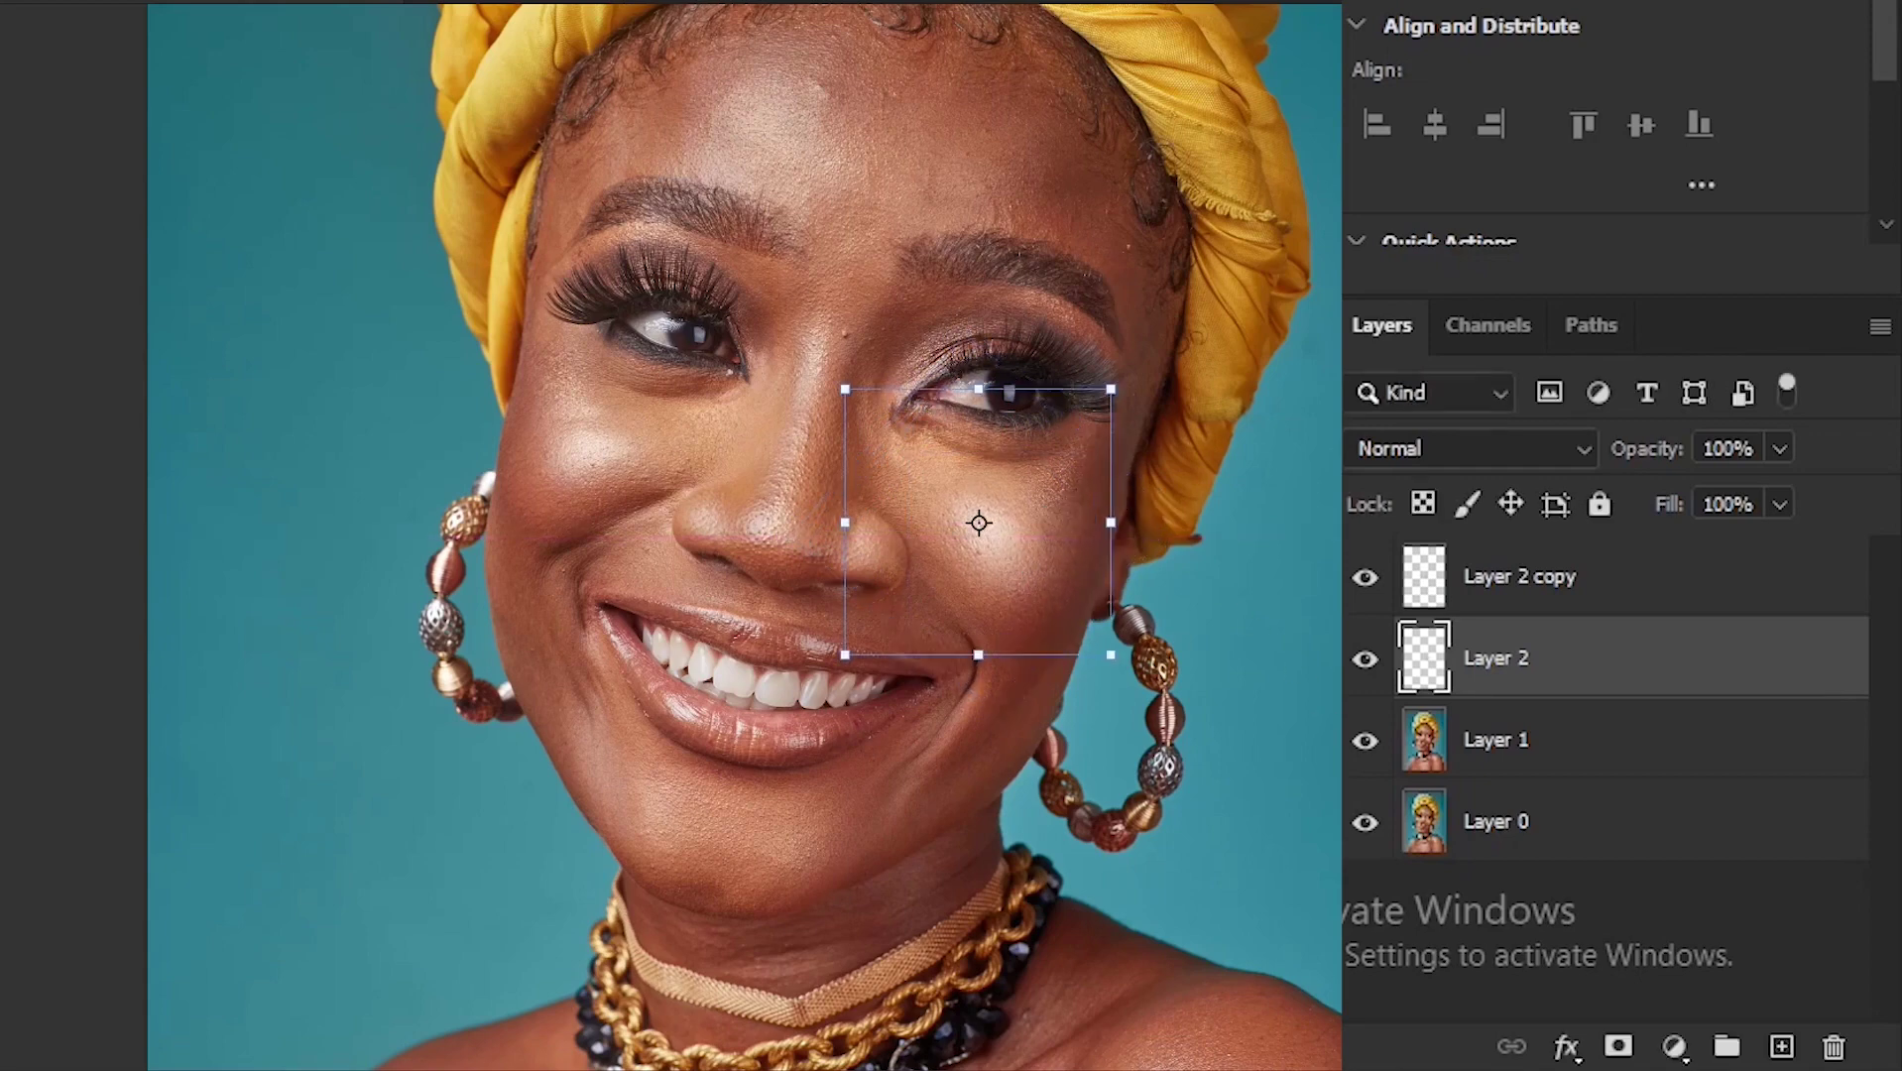
- Lower Layer 2's fill to 87% to soften the cheek highlight, and select Layer 1
{"action": "left_click", "coordinate": [1782, 508]}
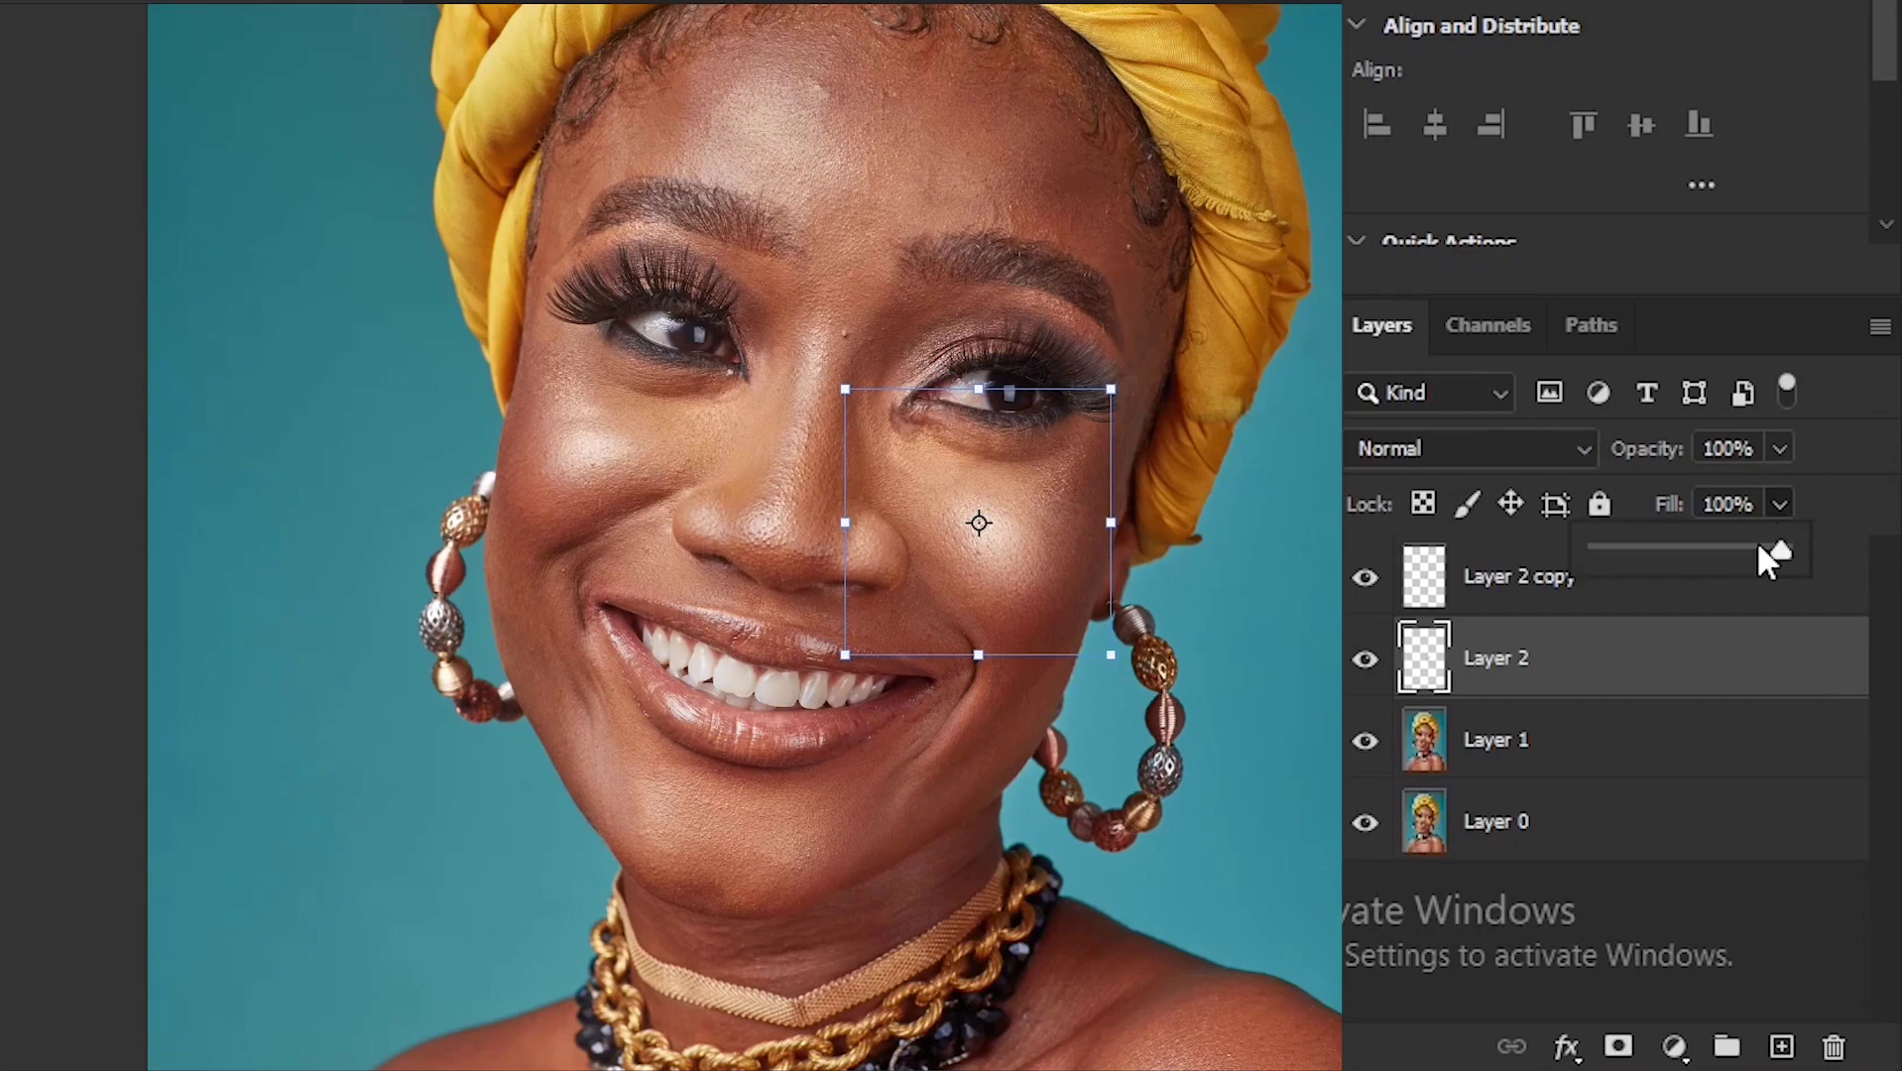
{"action": "left_click", "coordinate": [1369, 495]}
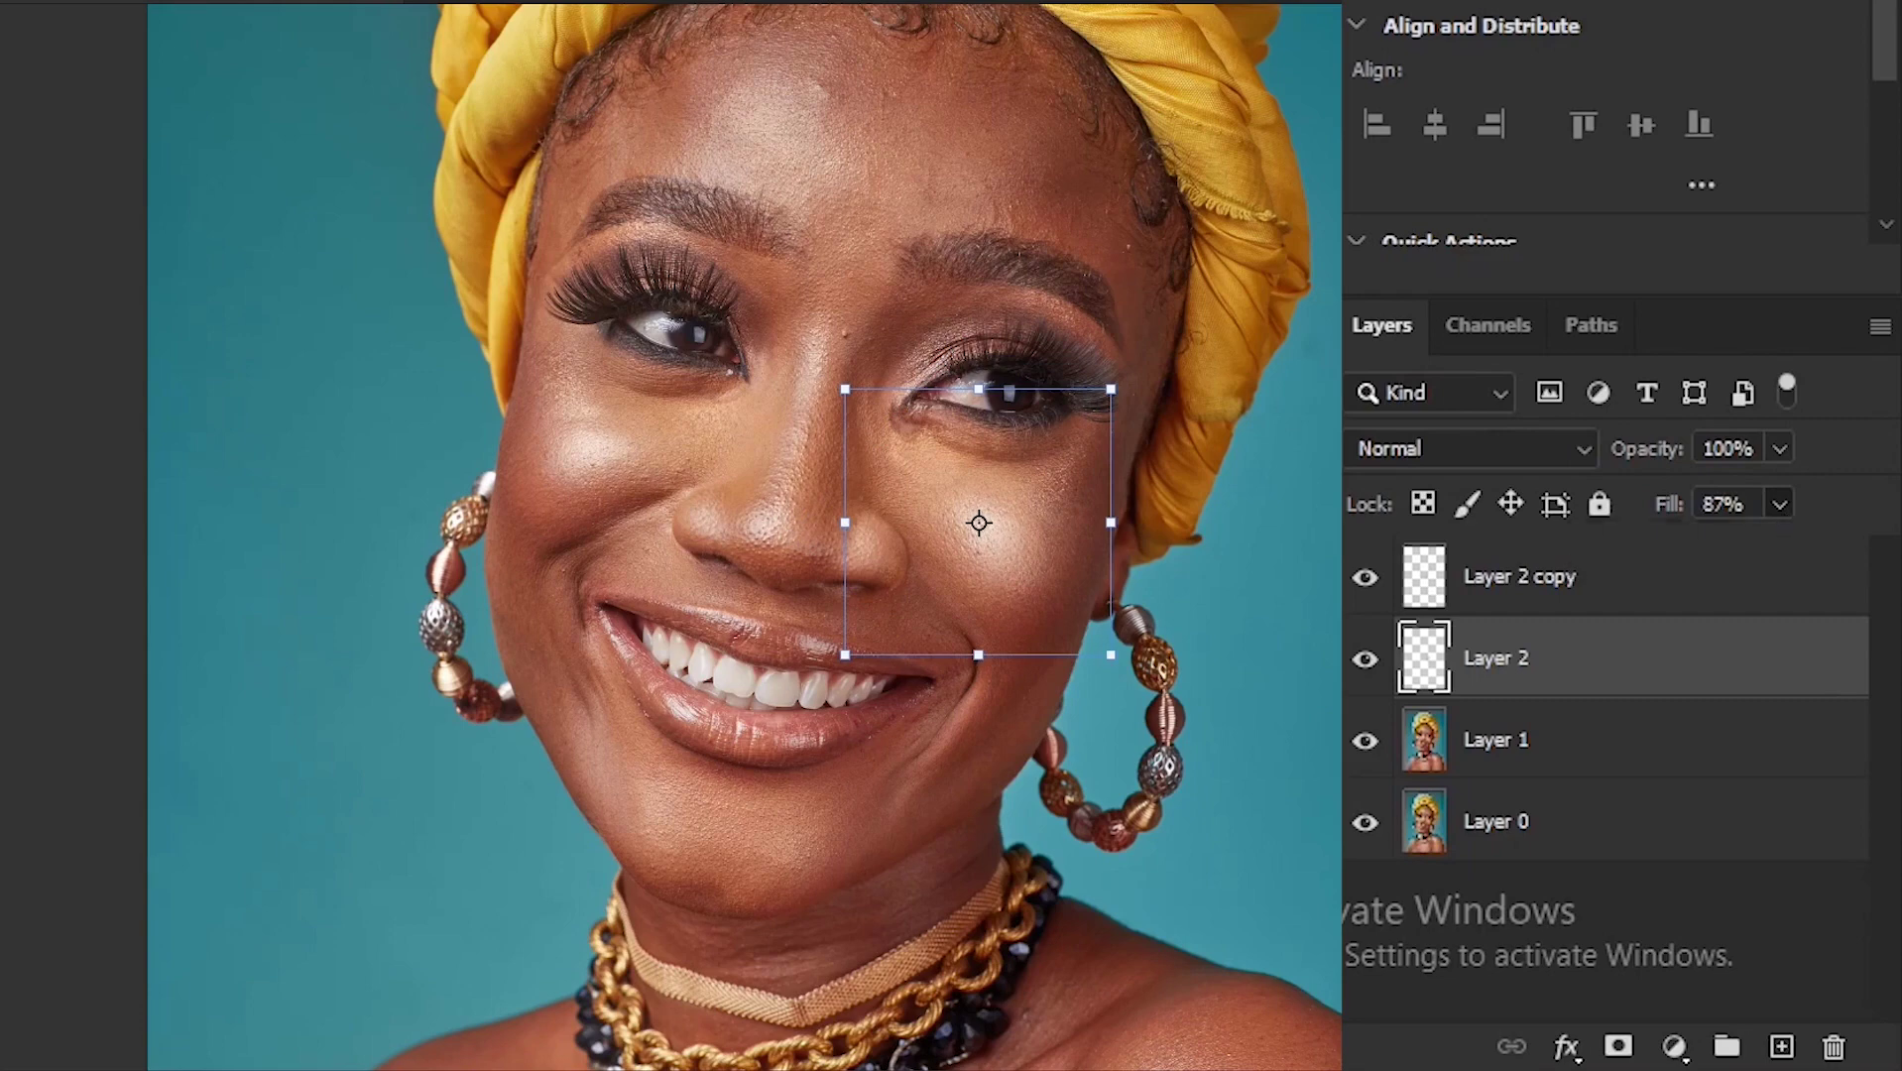
{"action": "left_click", "coordinate": [1242, 749]}
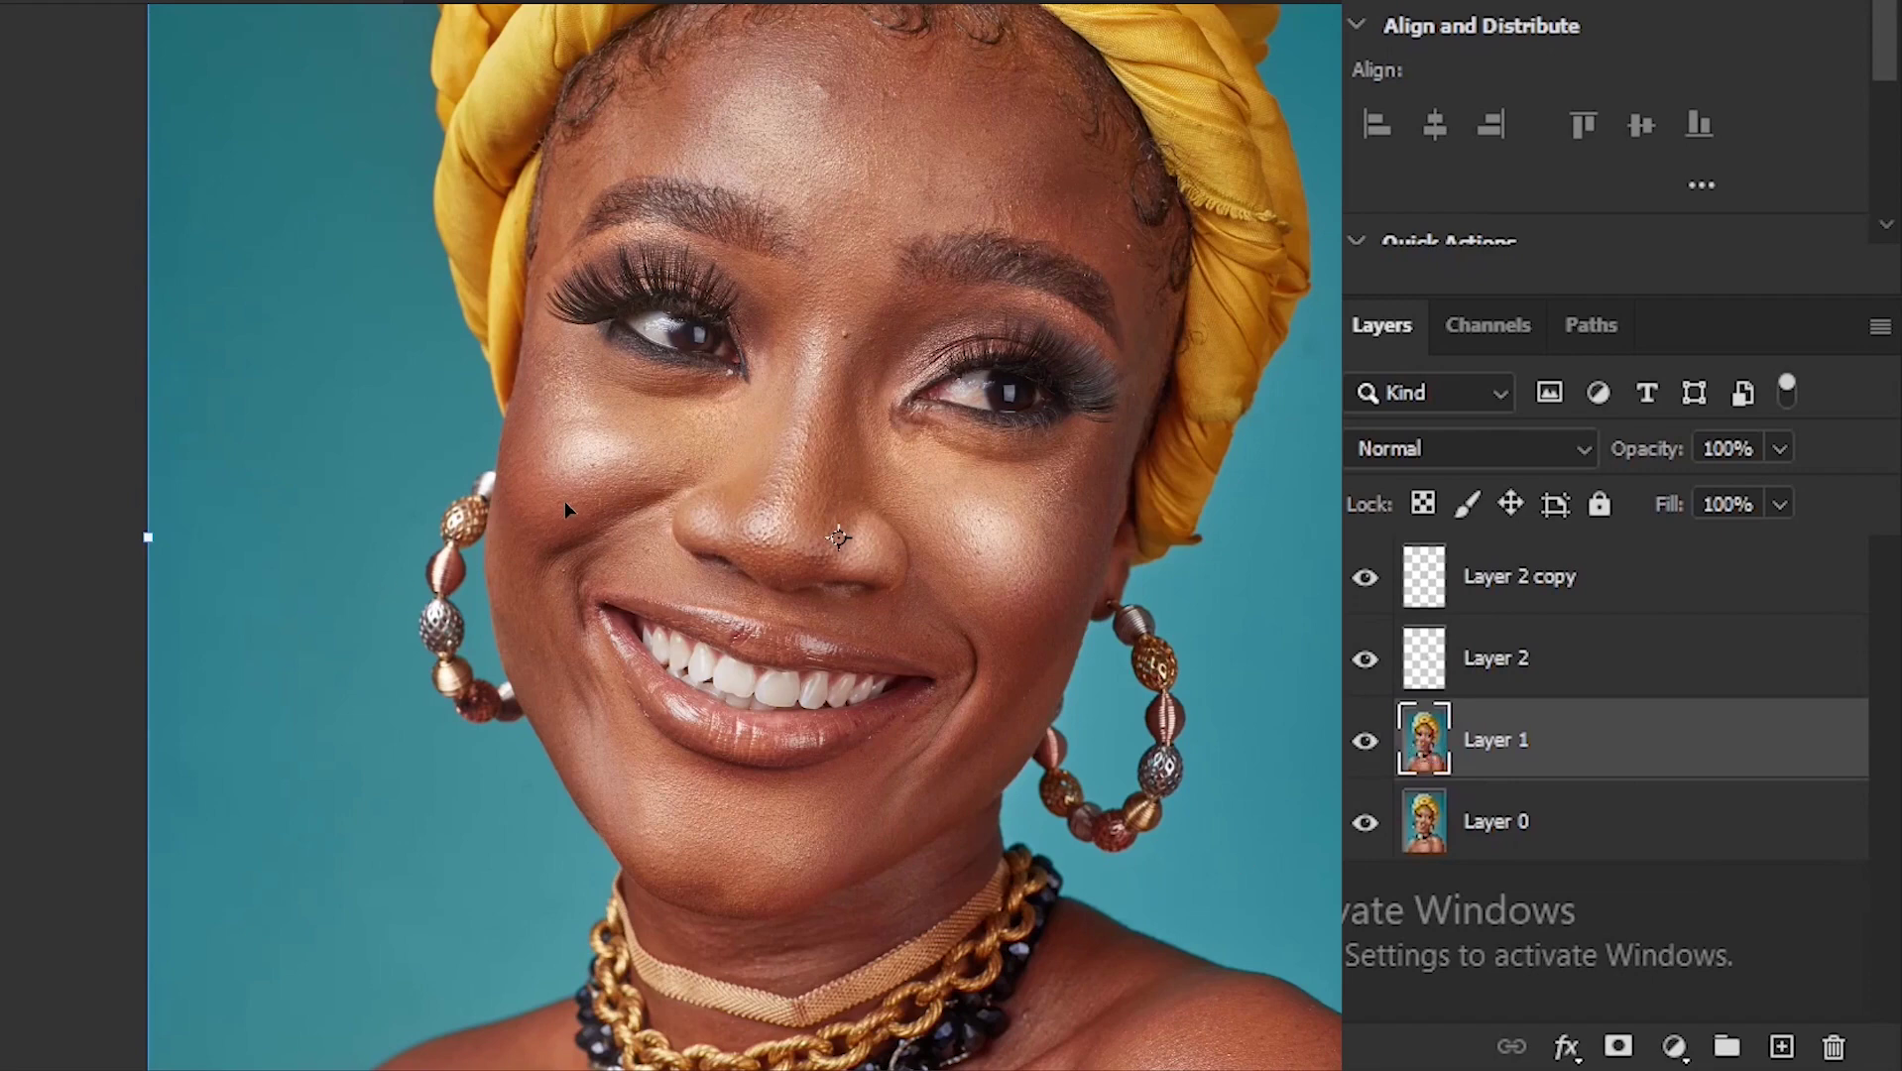
- Add a new layer above Layer 1 and clone a soft patch of skin onto it between the nose and cheek
{"action": "left_click_drag", "start_coordinate": [564, 500], "coordinate": [640, 509]}
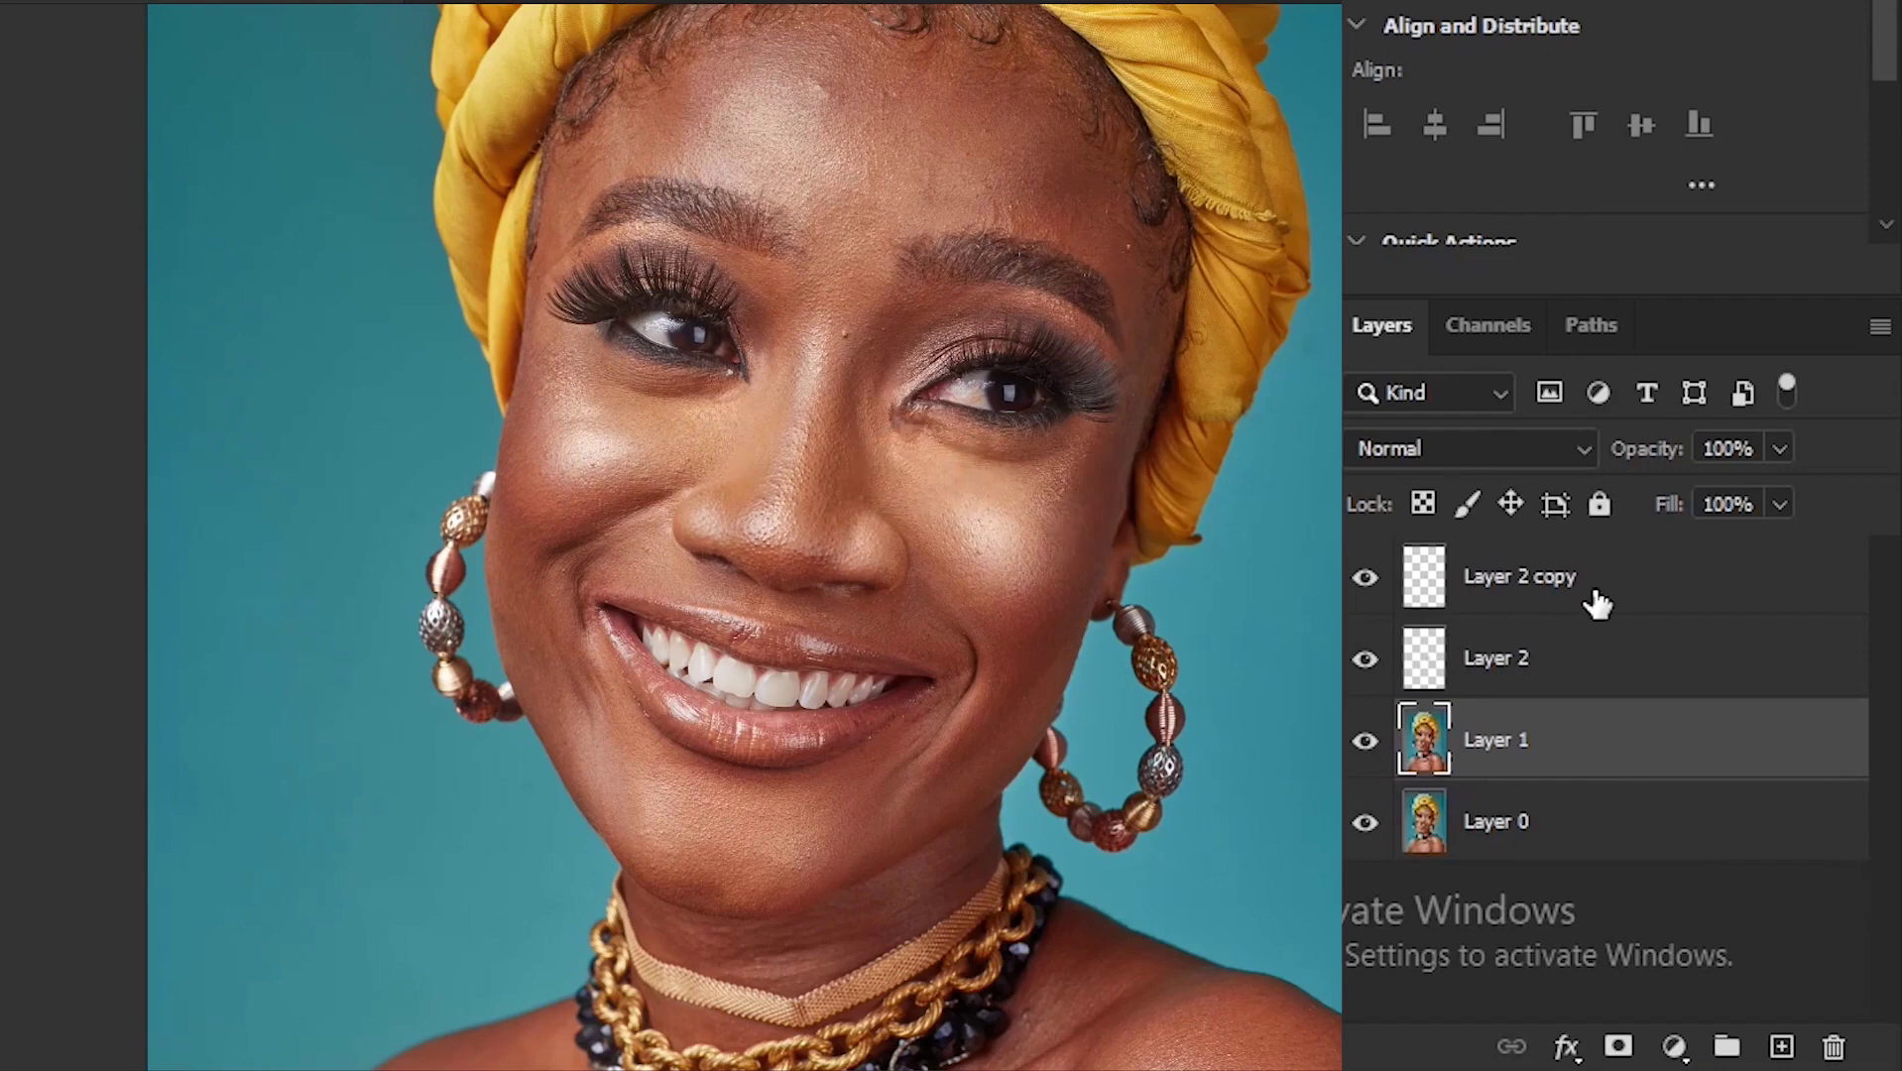
{"action": "left_click", "coordinate": [1782, 1046]}
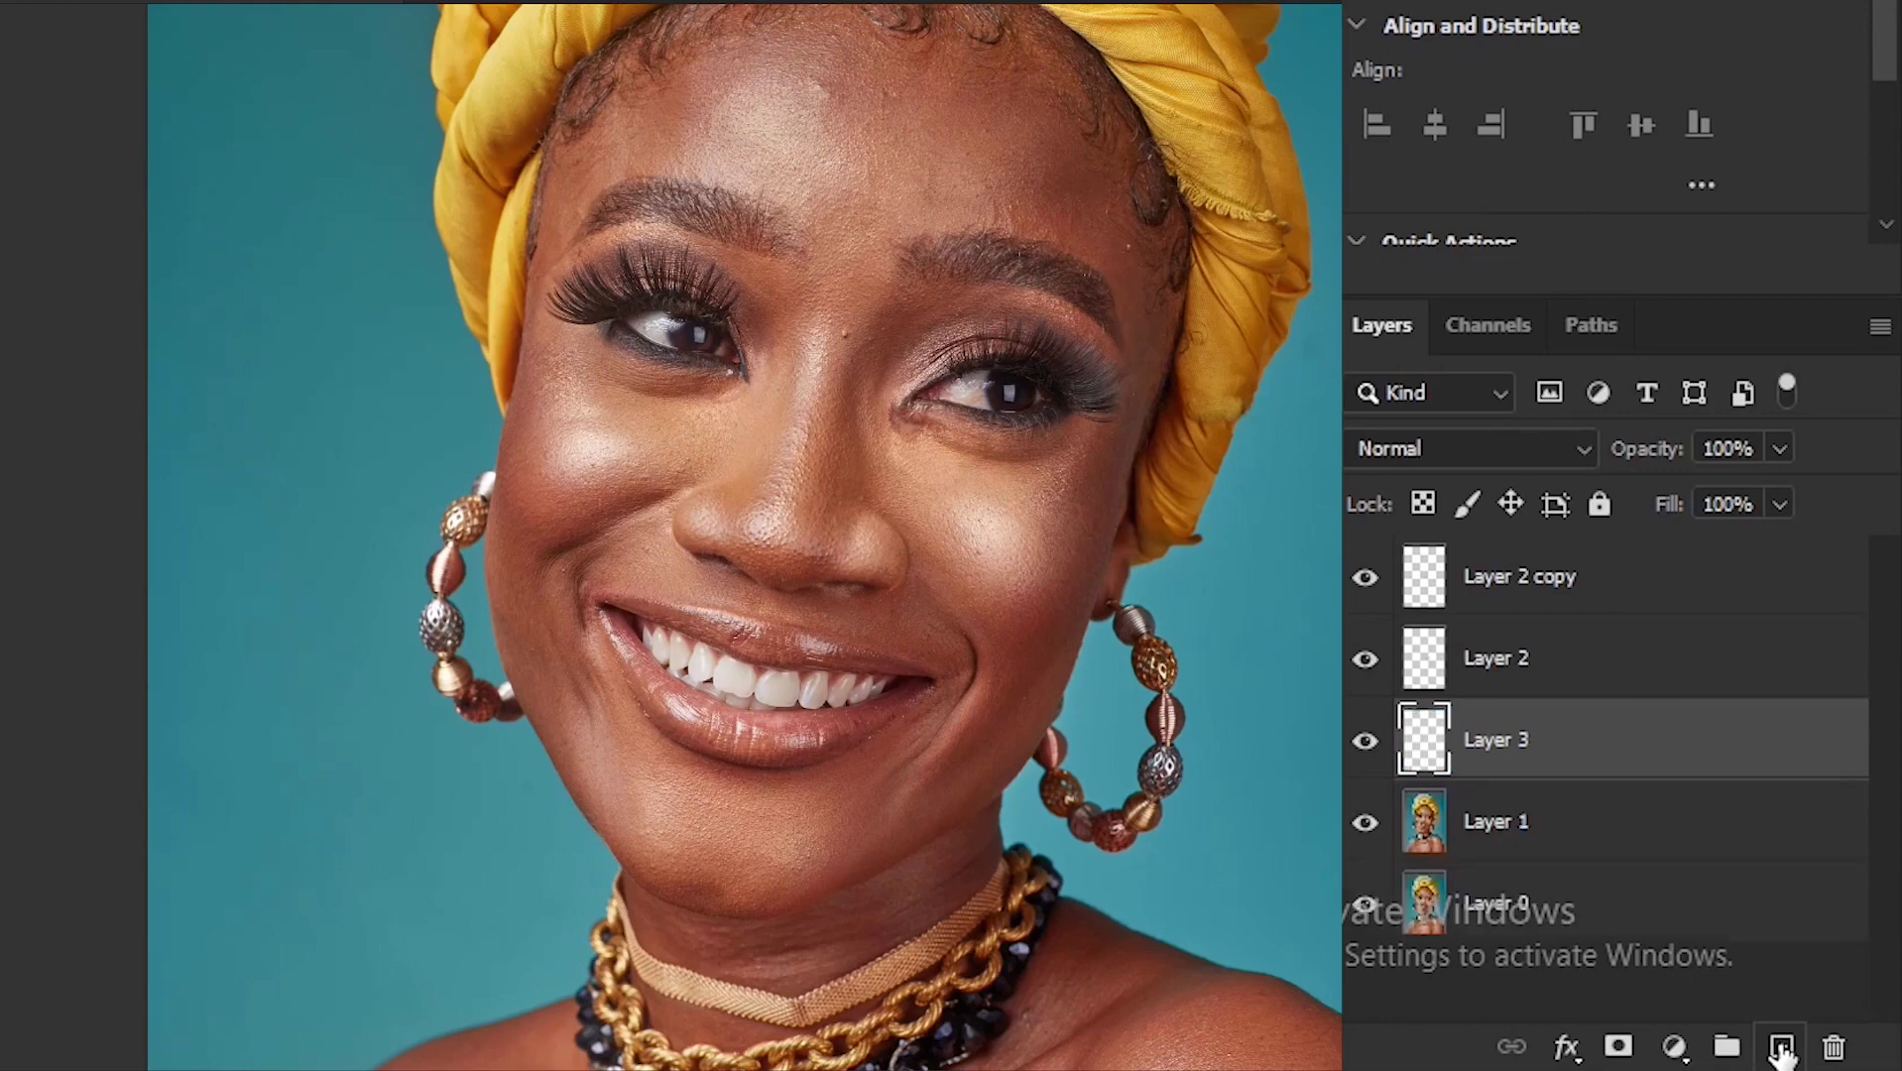
{"action": "left_click", "coordinate": [919, 463]}
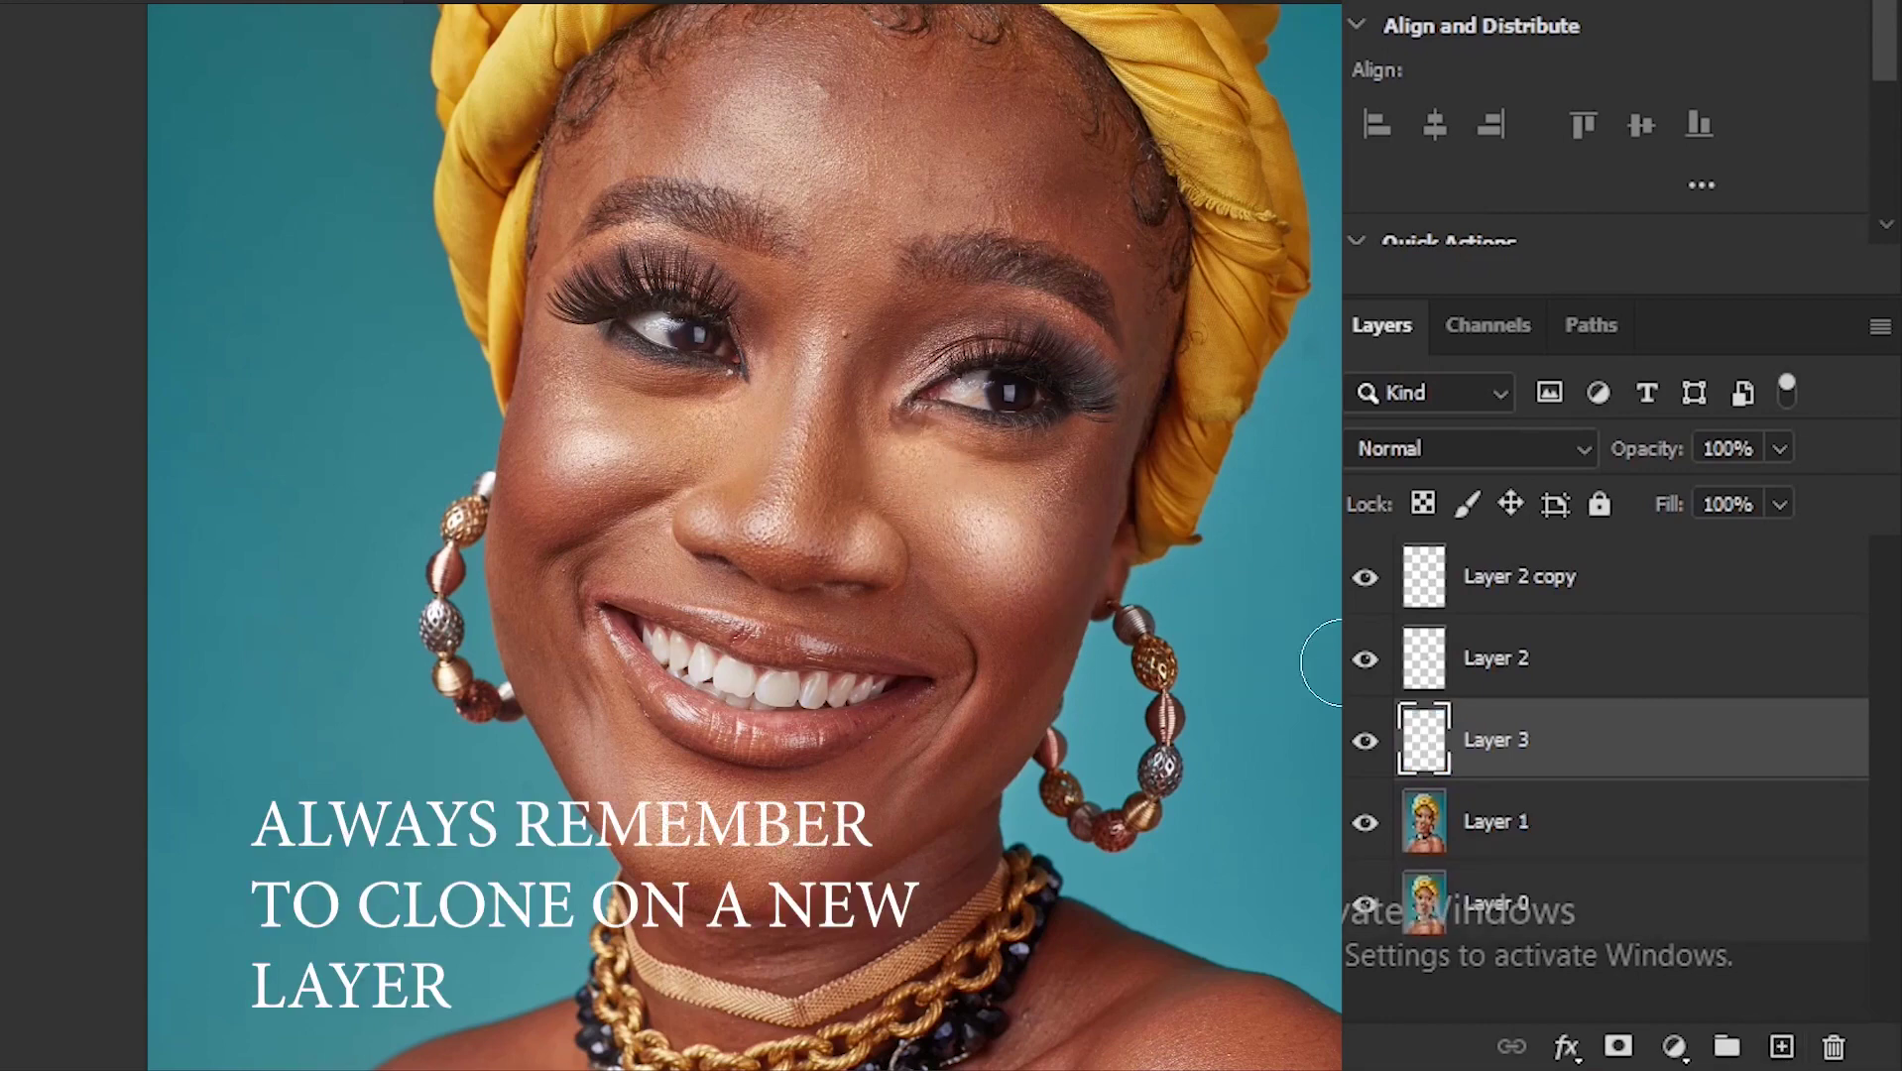
{"action": "key", "text": "v"}
{"action": "key", "text": "ctrl"}
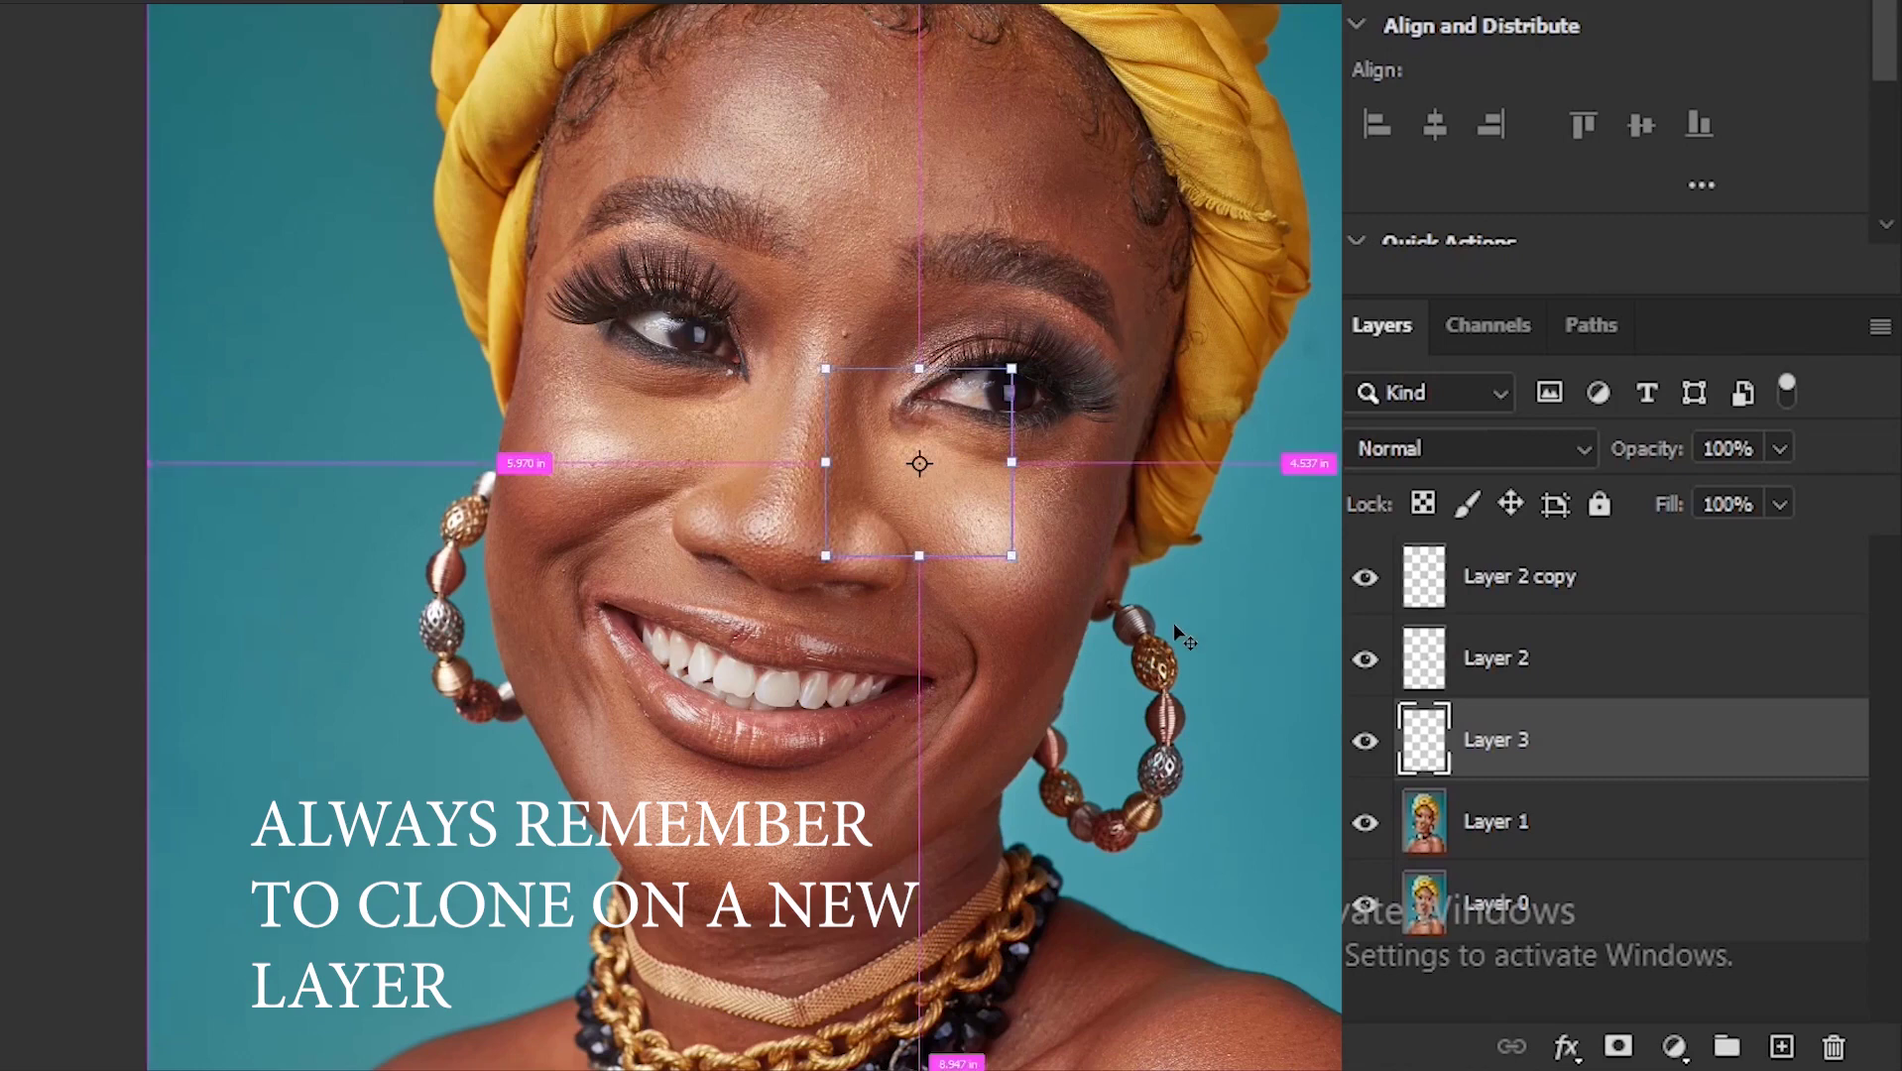
- Flip the cloned patch on Layer 3 horizontally with Free Transform, shift it slightly toward the nose, and select Layer 1
{"action": "right_click", "coordinate": [929, 491]}
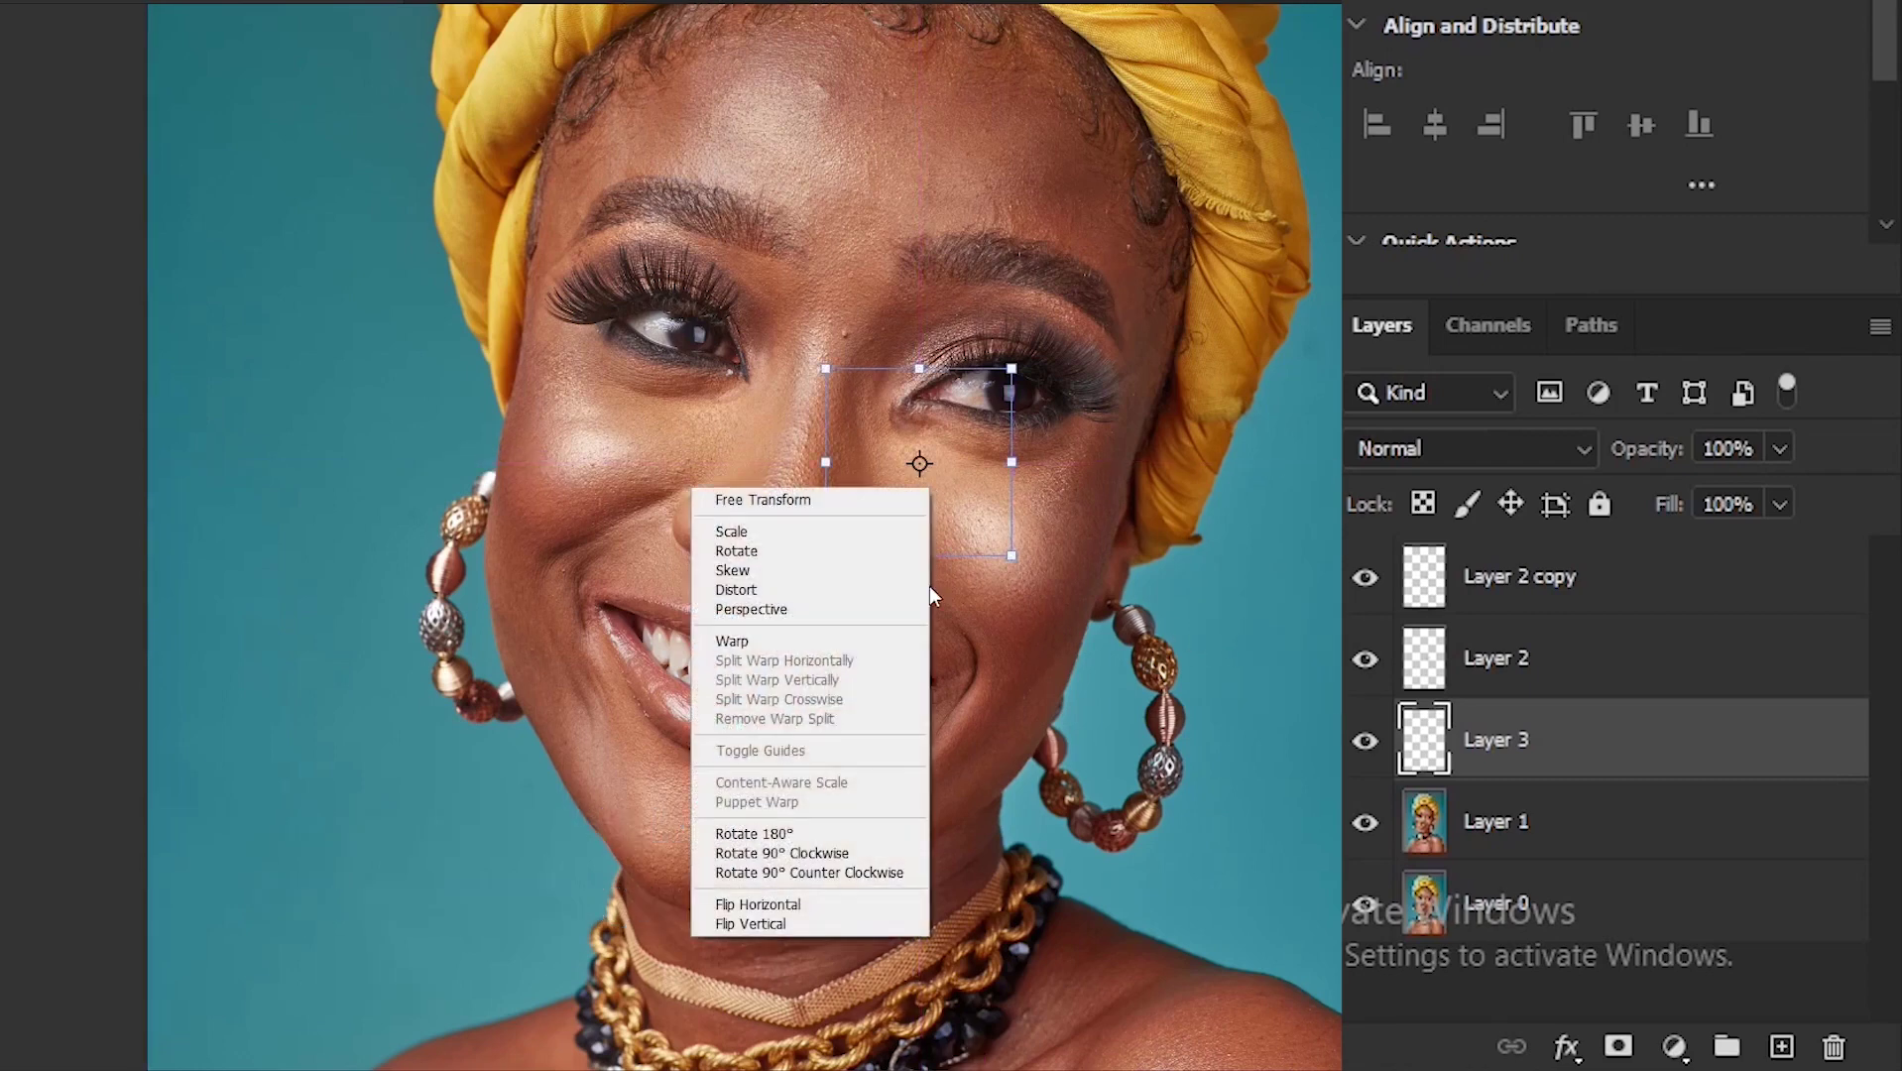
{"action": "left_click", "coordinate": [760, 904]}
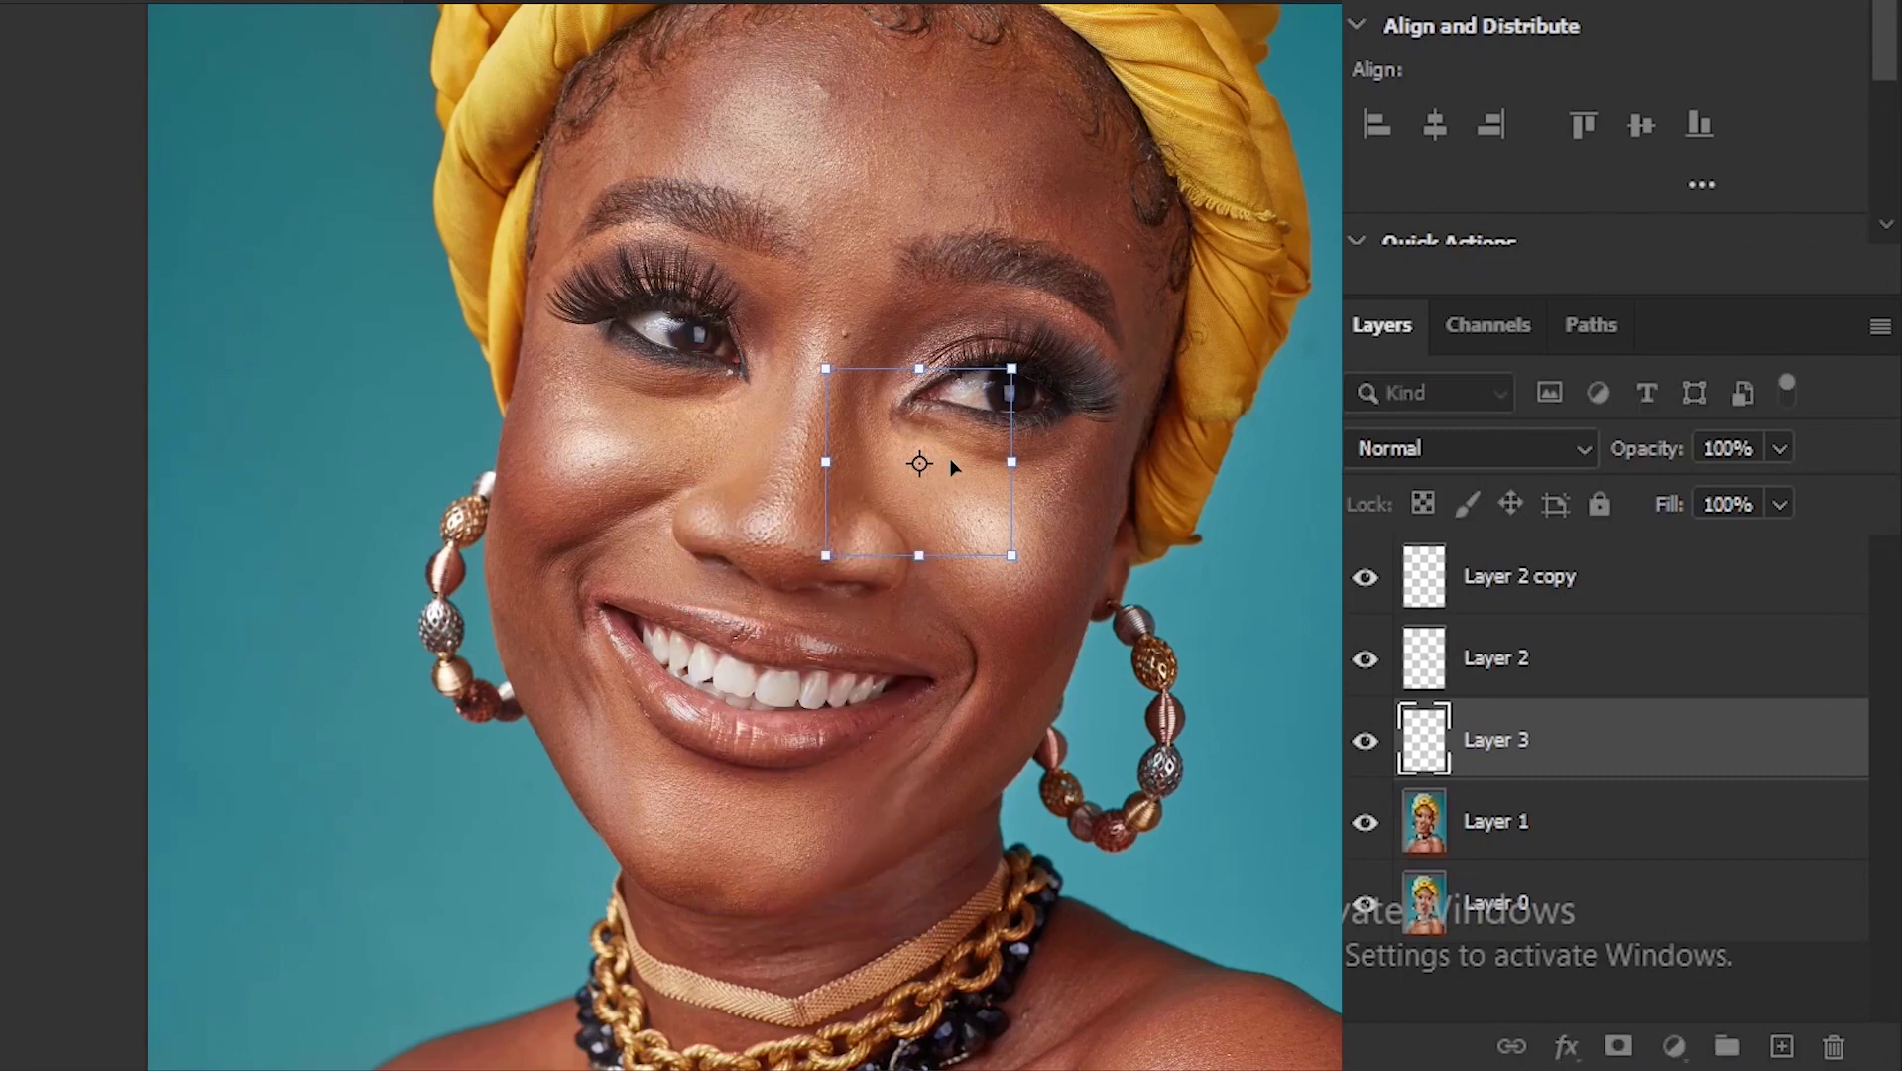
{"action": "left_click_drag", "start_coordinate": [947, 468], "coordinate": [1004, 522]}
{"action": "left_click_drag", "start_coordinate": [932, 458], "coordinate": [969, 446]}
{"action": "key", "text": "Escape"}
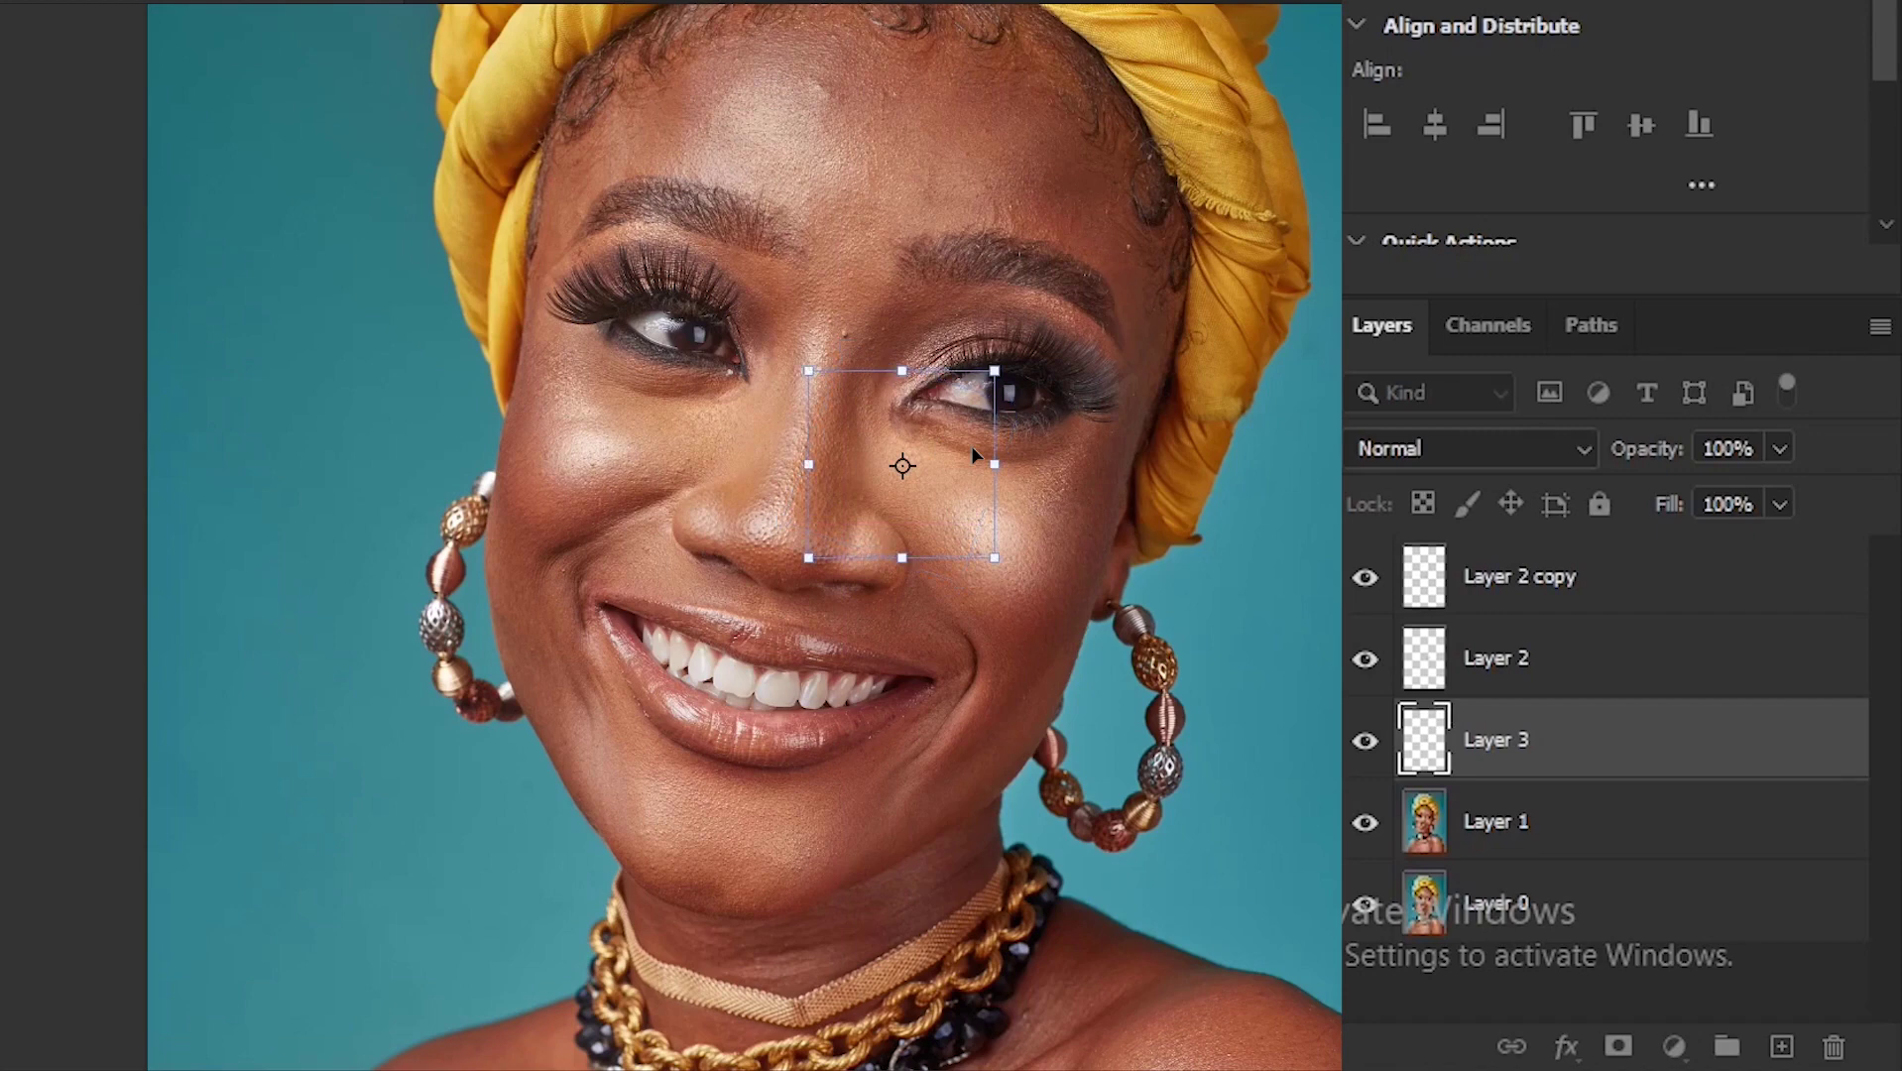
{"action": "left_click", "coordinate": [1495, 822]}
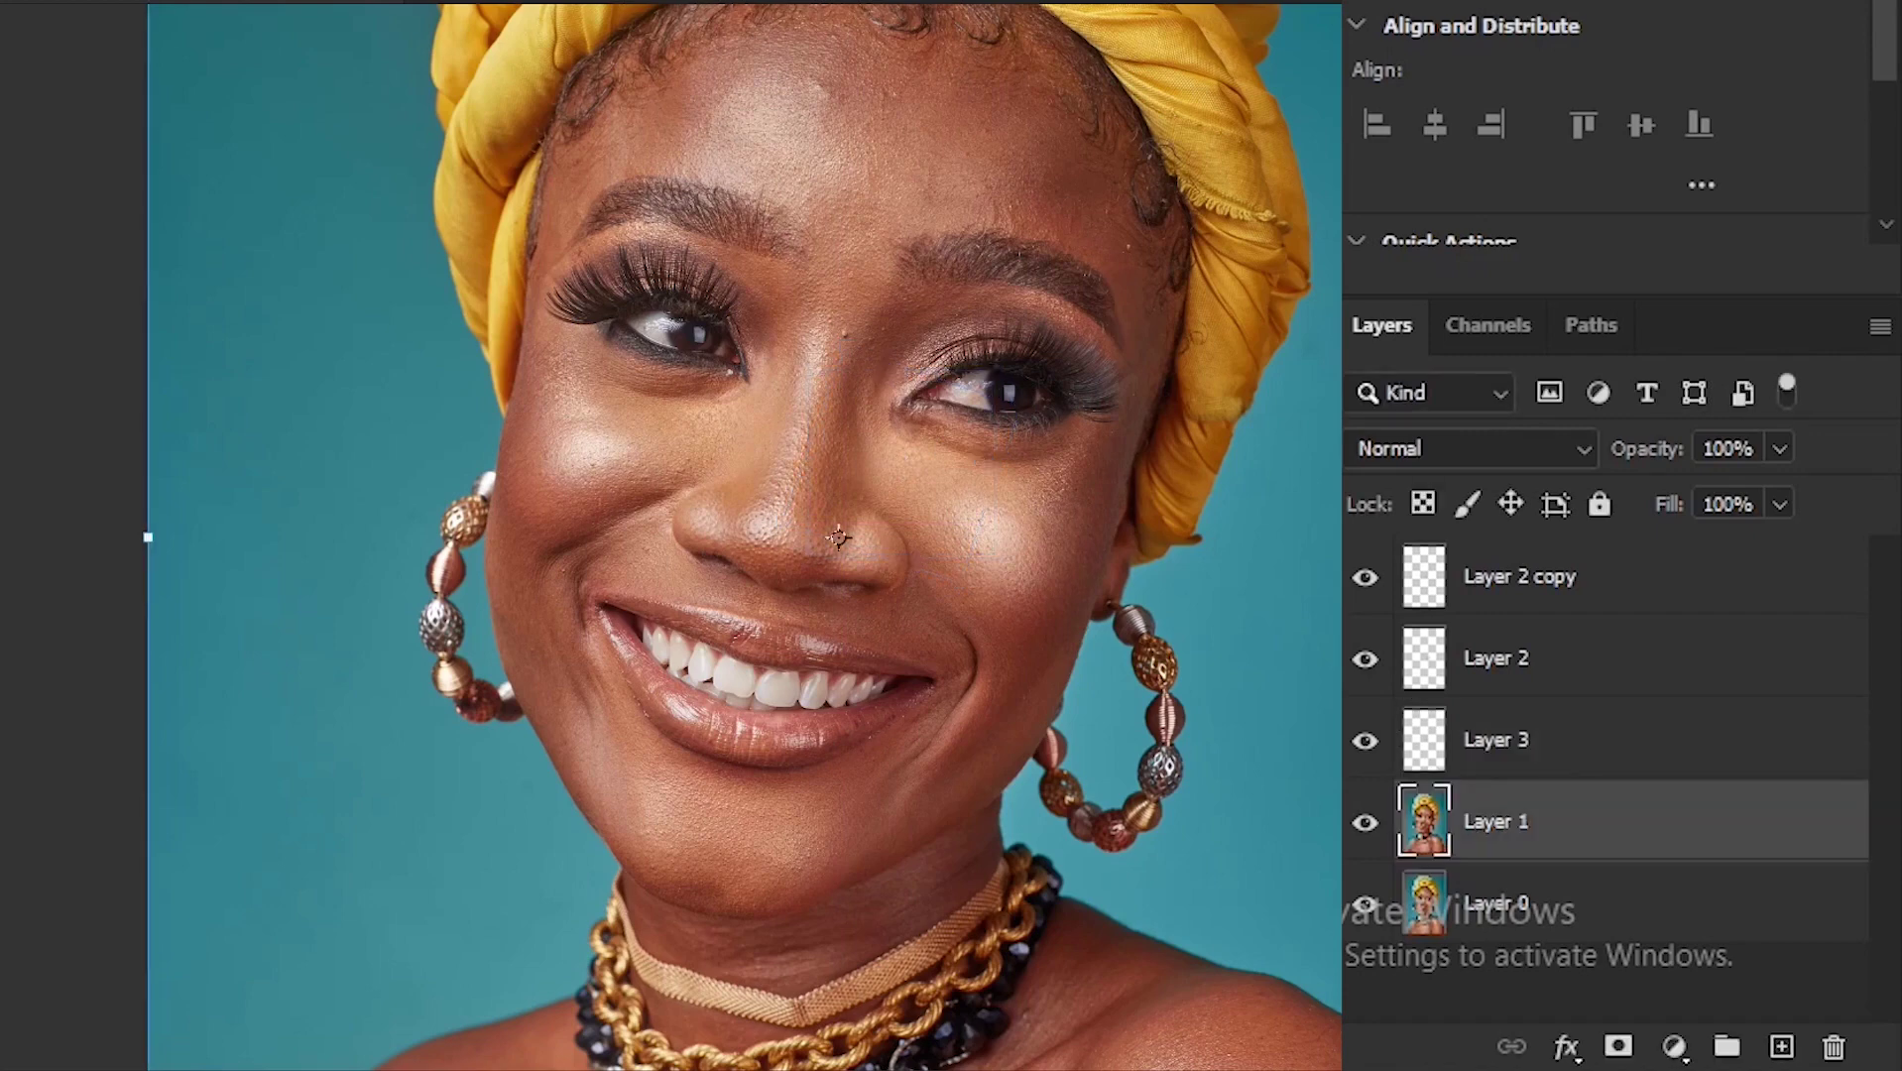
- Group Layer 2 copy, Layer 2, Layer 3 and Layer 1 above the original Layer 0
{"action": "scroll", "coordinate": [1160, 665], "scroll_direction": "down", "scroll_amount": 2}
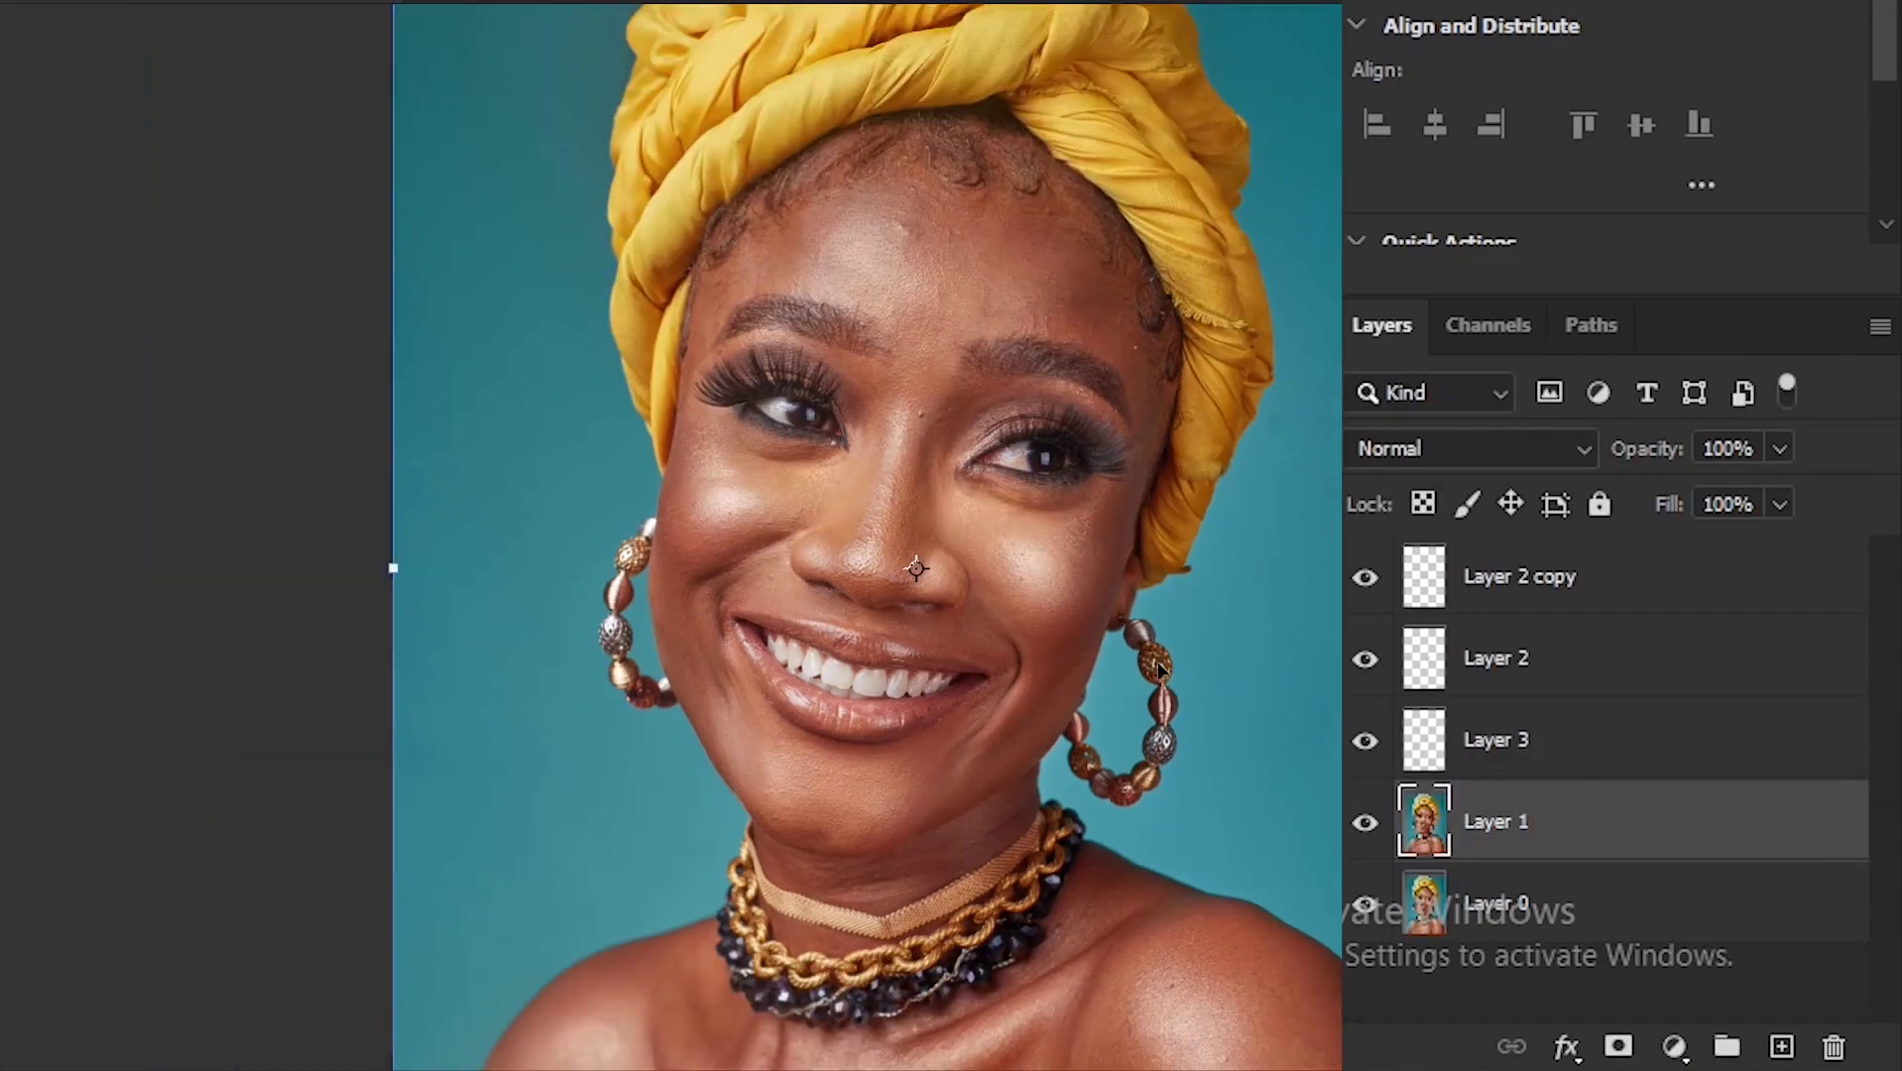
{"action": "scroll", "coordinate": [1160, 668], "scroll_direction": "down", "scroll_amount": 5}
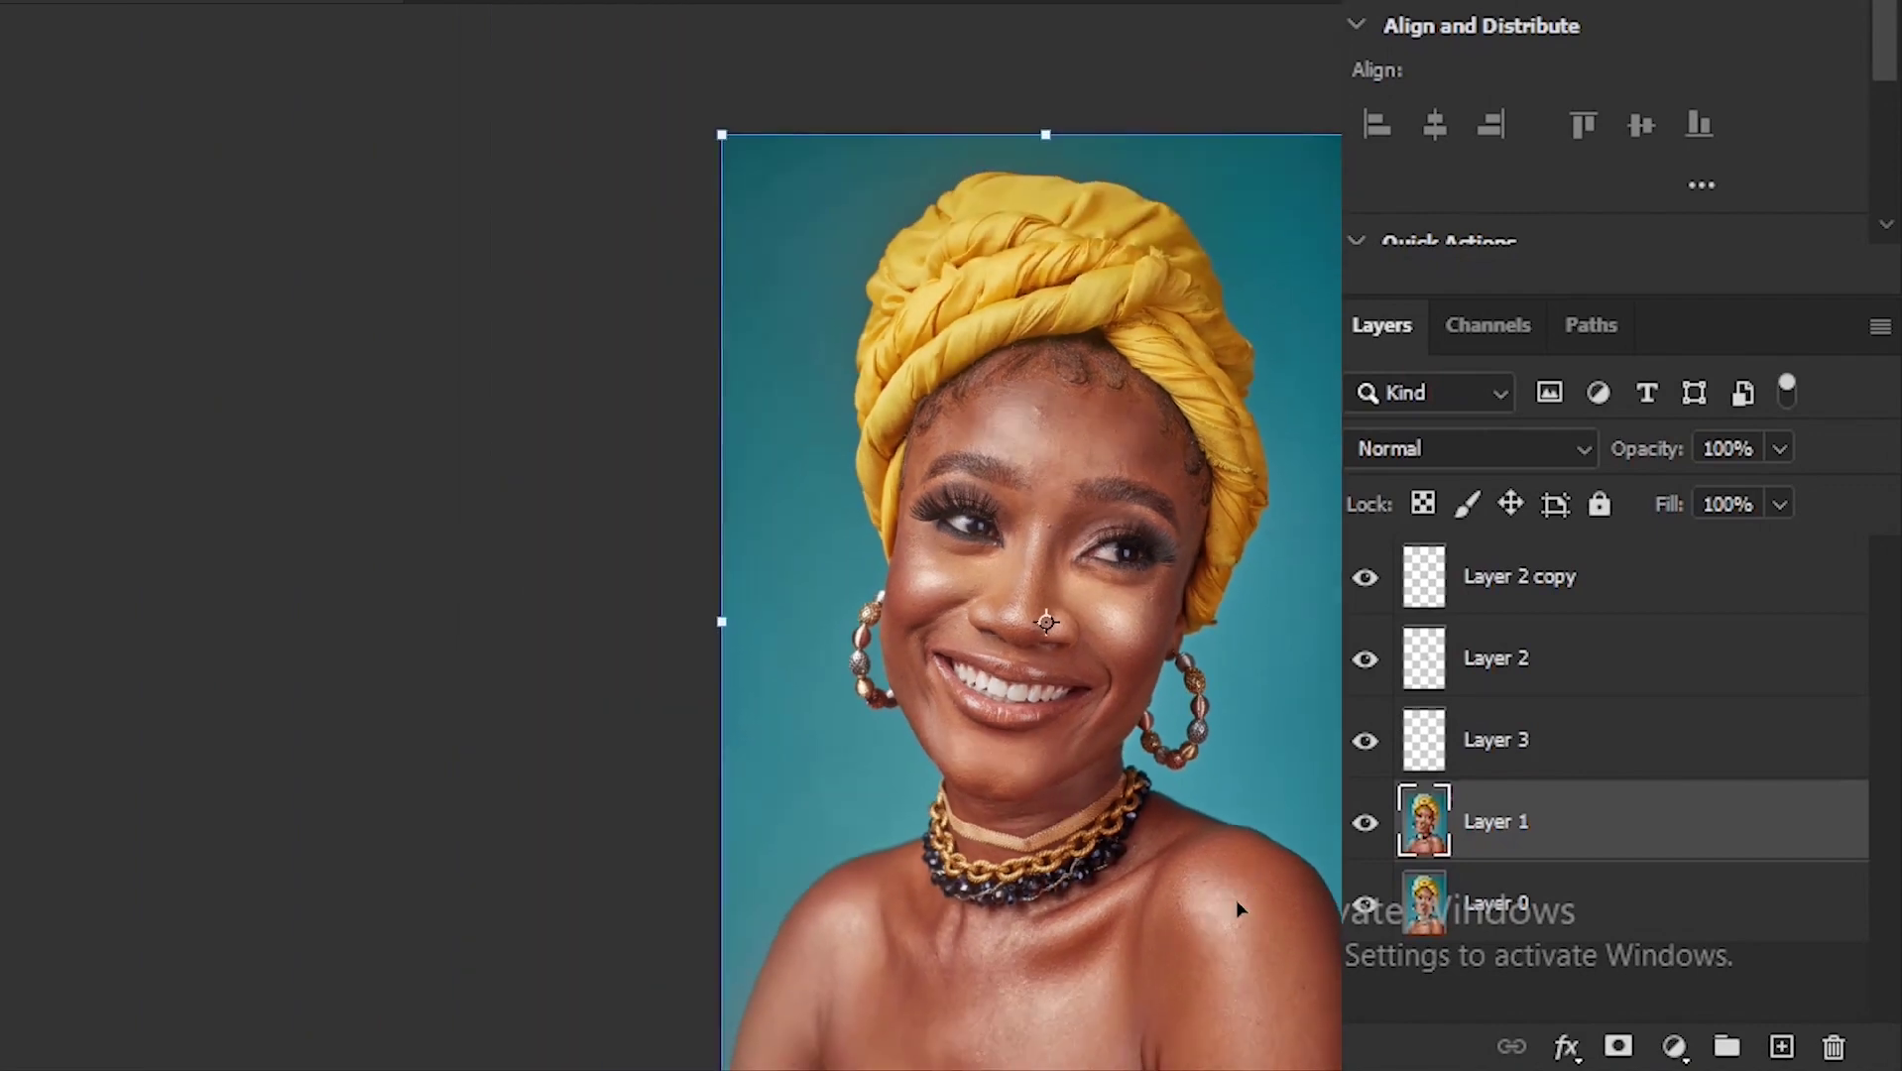
{"action": "scroll", "coordinate": [1248, 845], "scroll_direction": "up", "scroll_amount": 2}
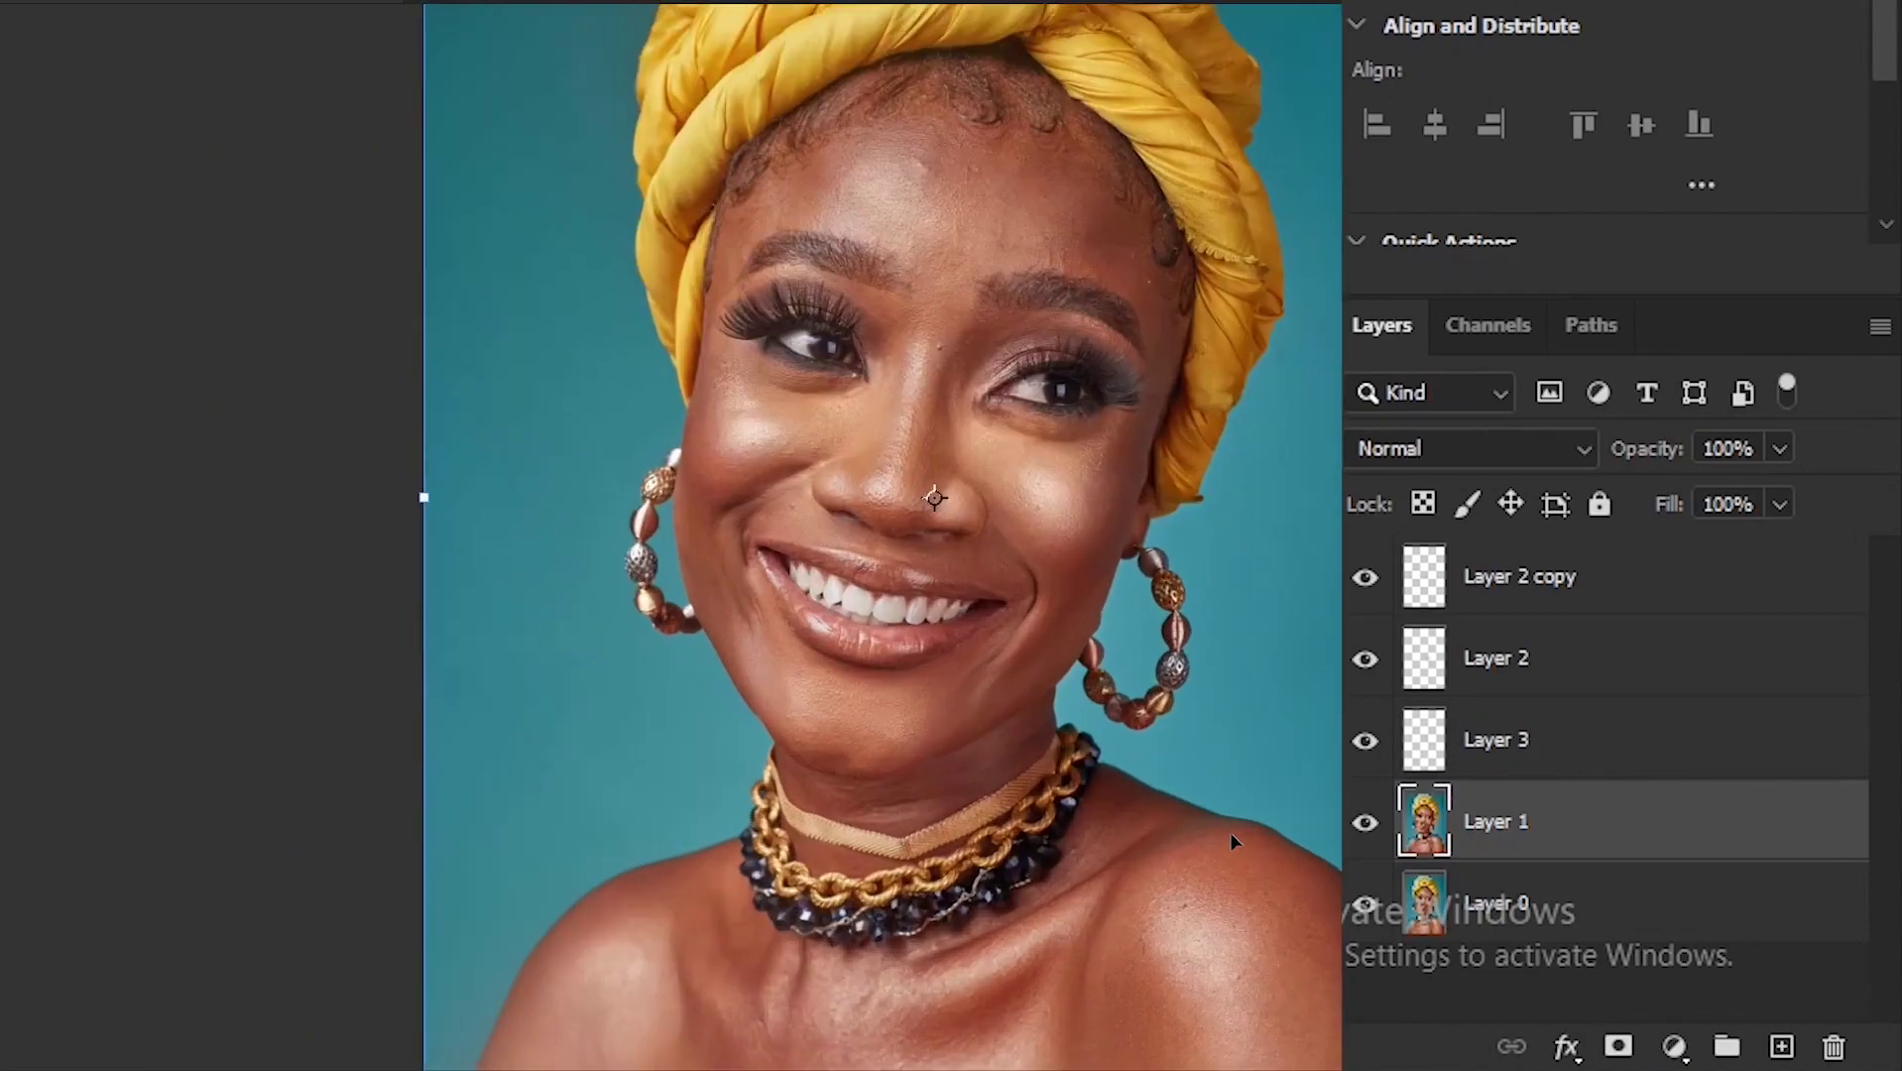
{"action": "left_click", "coordinate": [1621, 595]}
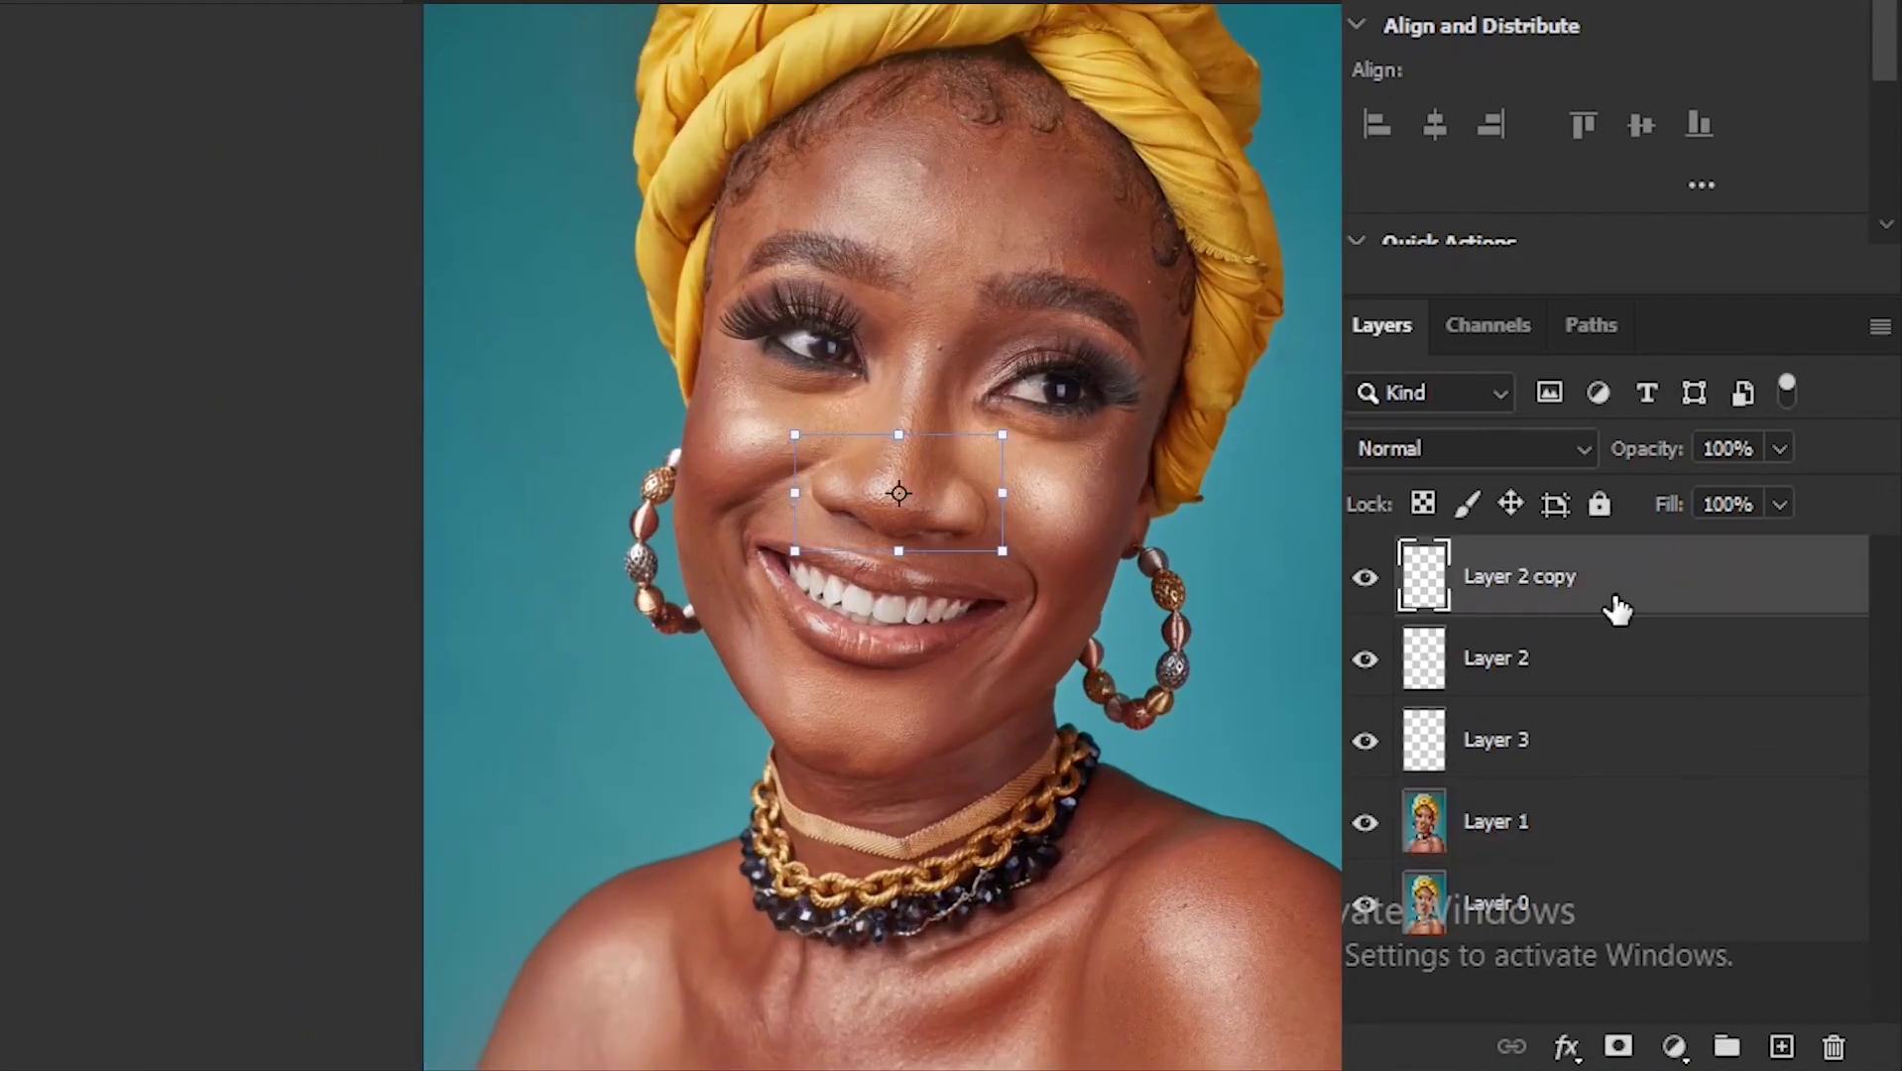
{"action": "left_click", "coordinate": [1634, 824], "text": "shift"}
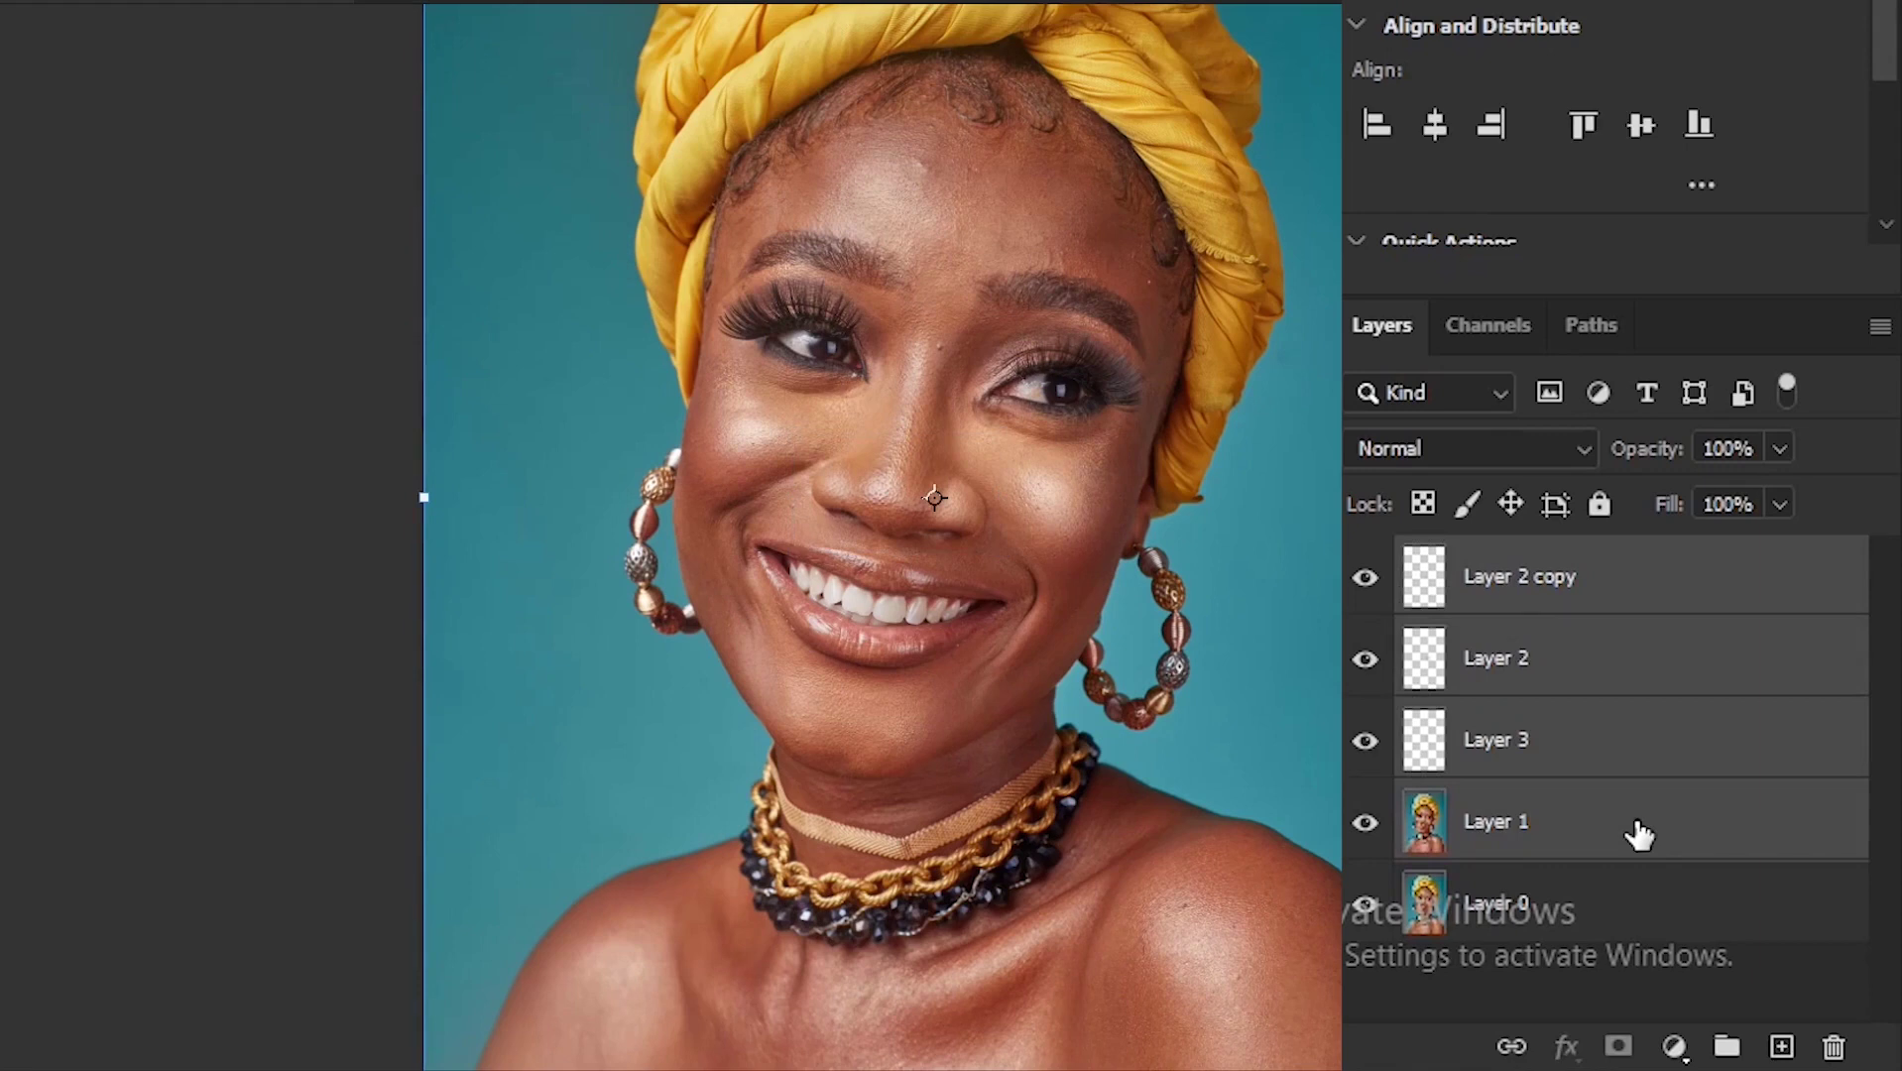
{"action": "key", "text": "ctrl+g"}
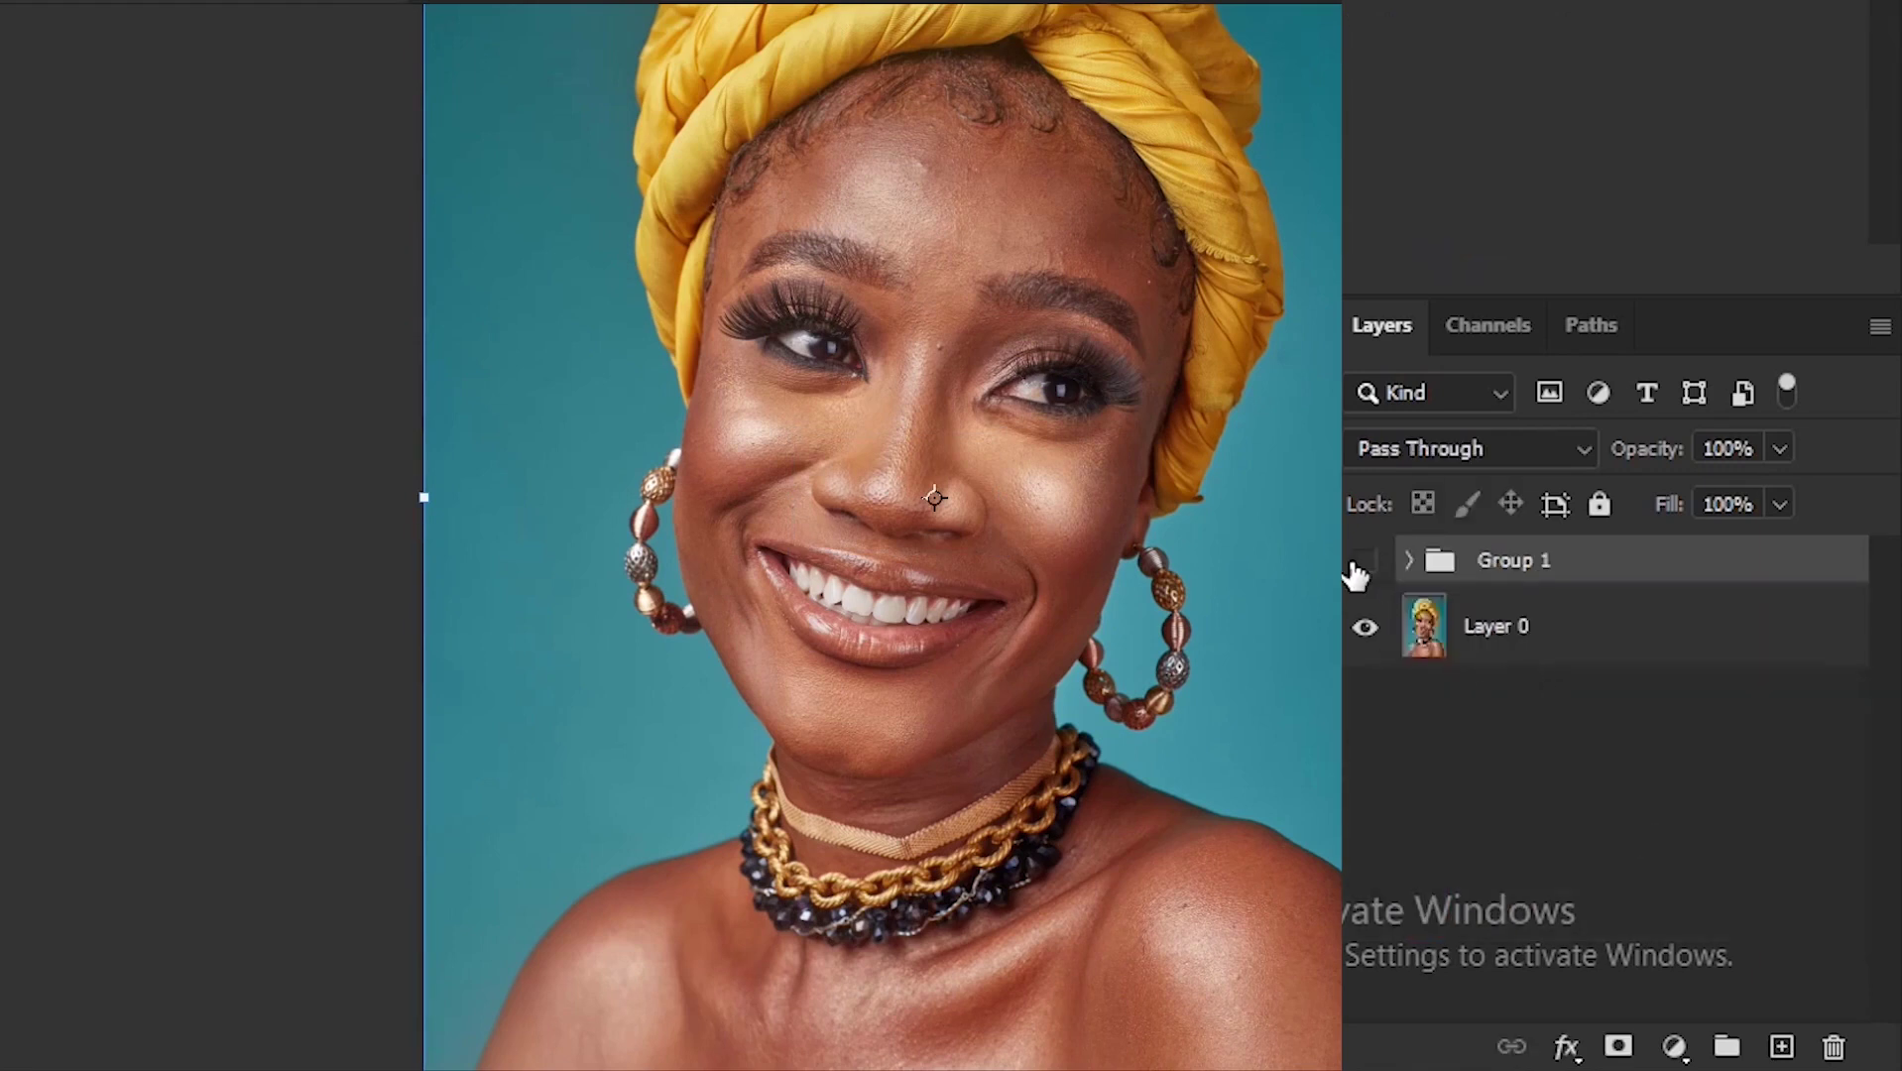
- Toggle the visibility of the retouching group to compare the edited portrait with the original Layer 0
{"action": "left_click", "coordinate": [1357, 563]}
{"action": "left_click", "coordinate": [256, 631]}
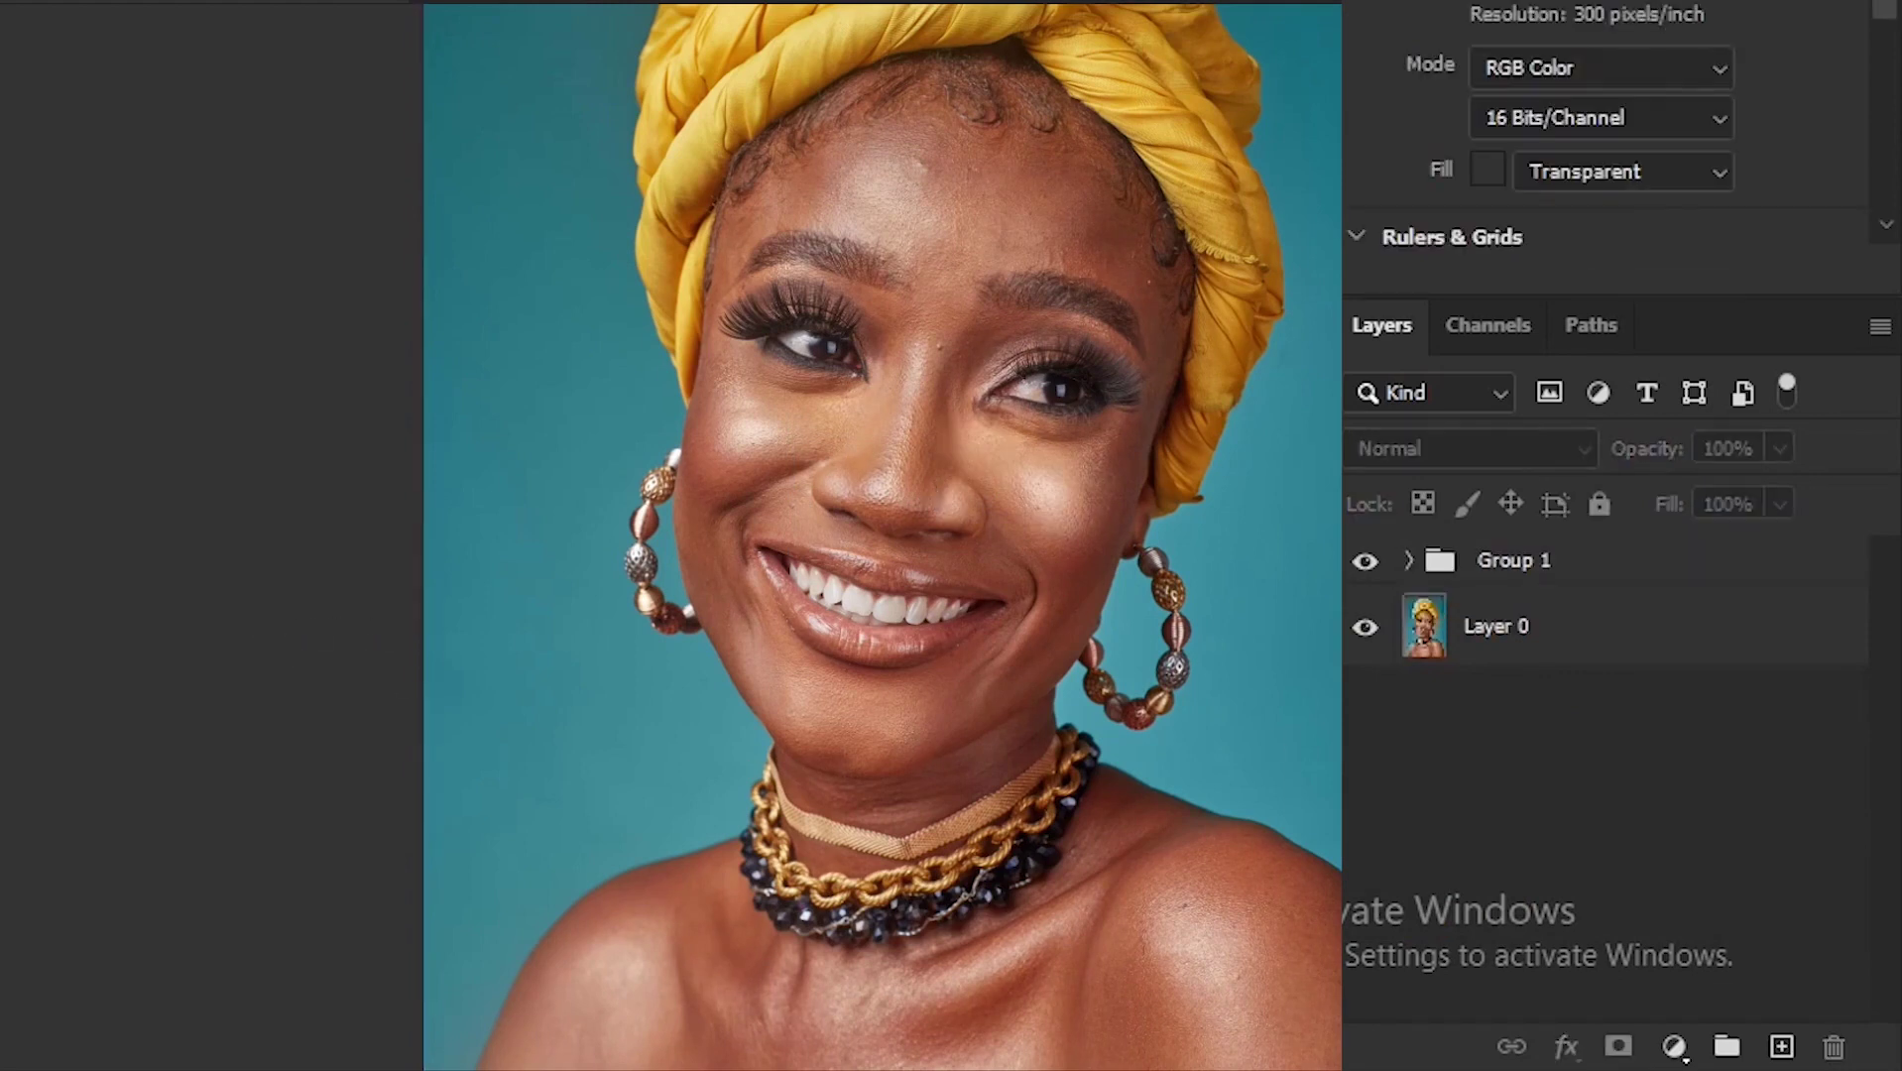
{"action": "left_click", "coordinate": [1368, 577]}
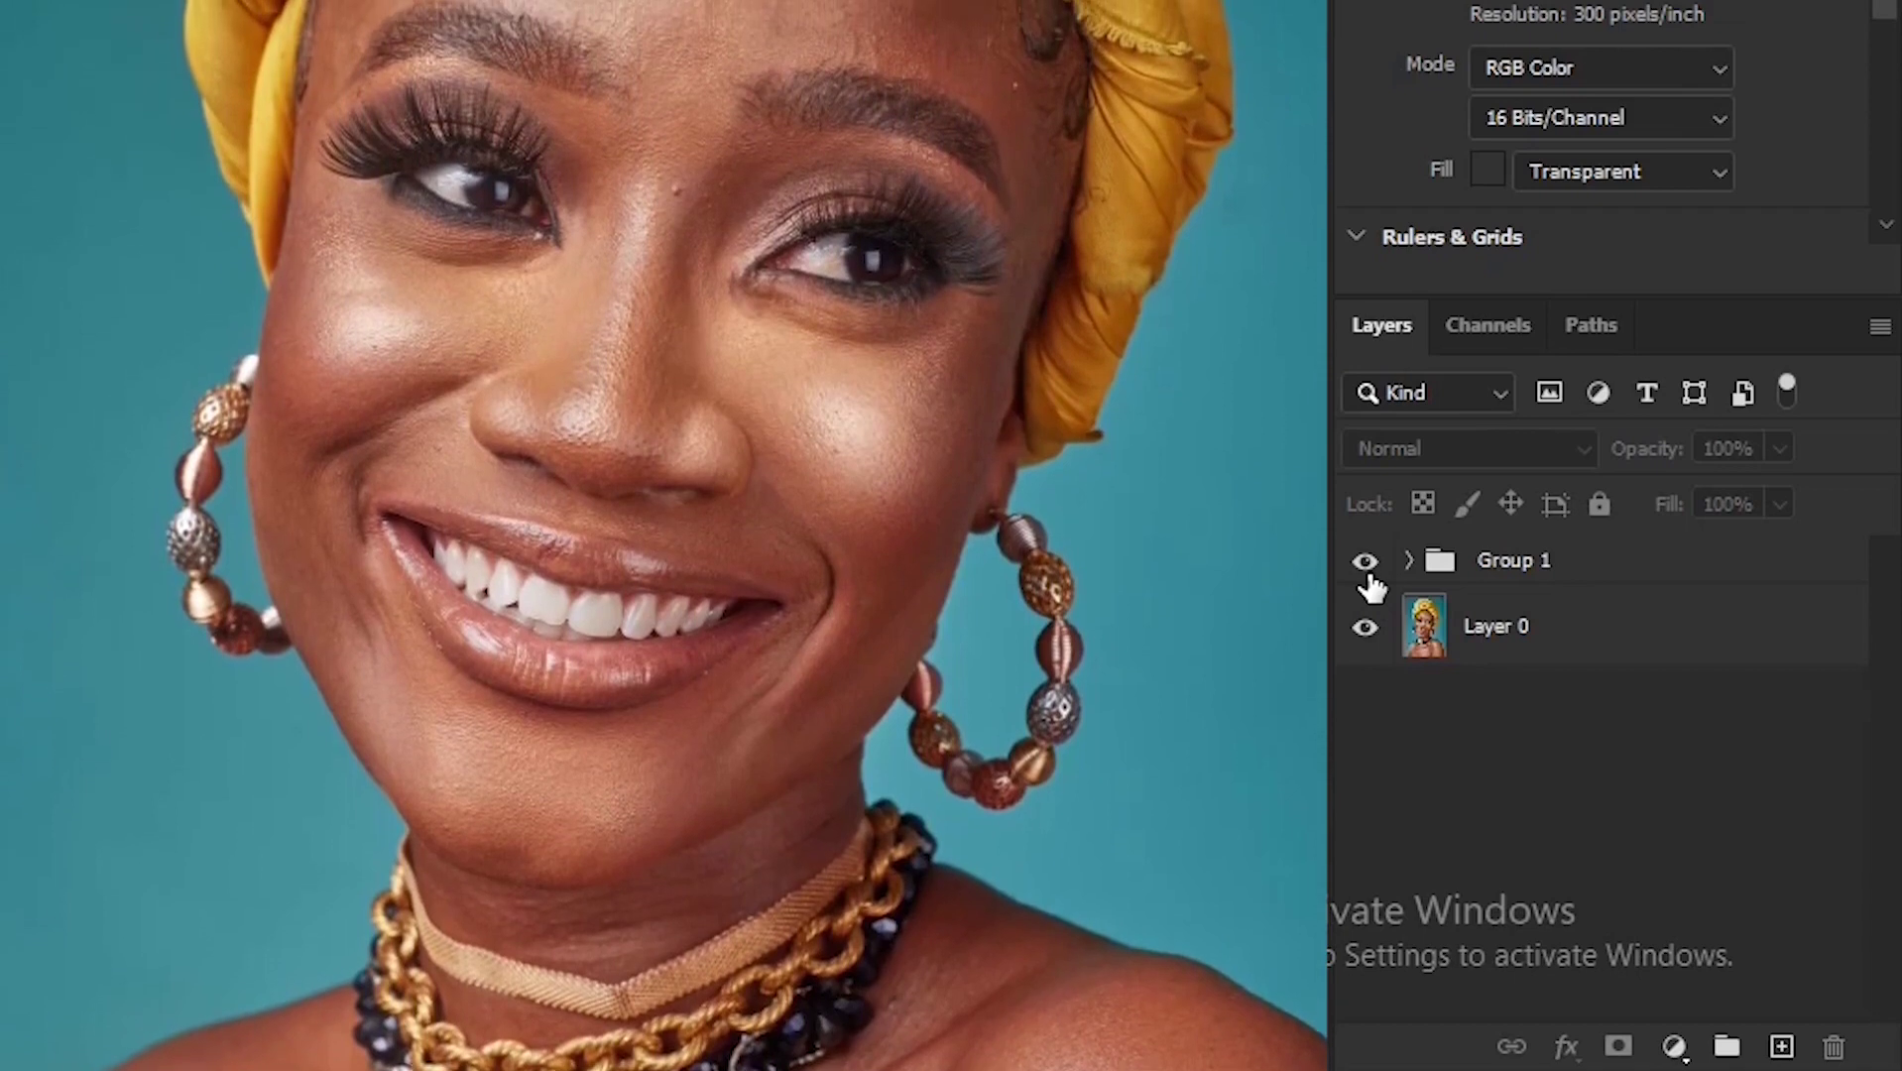
{"action": "left_click", "coordinate": [1366, 573]}
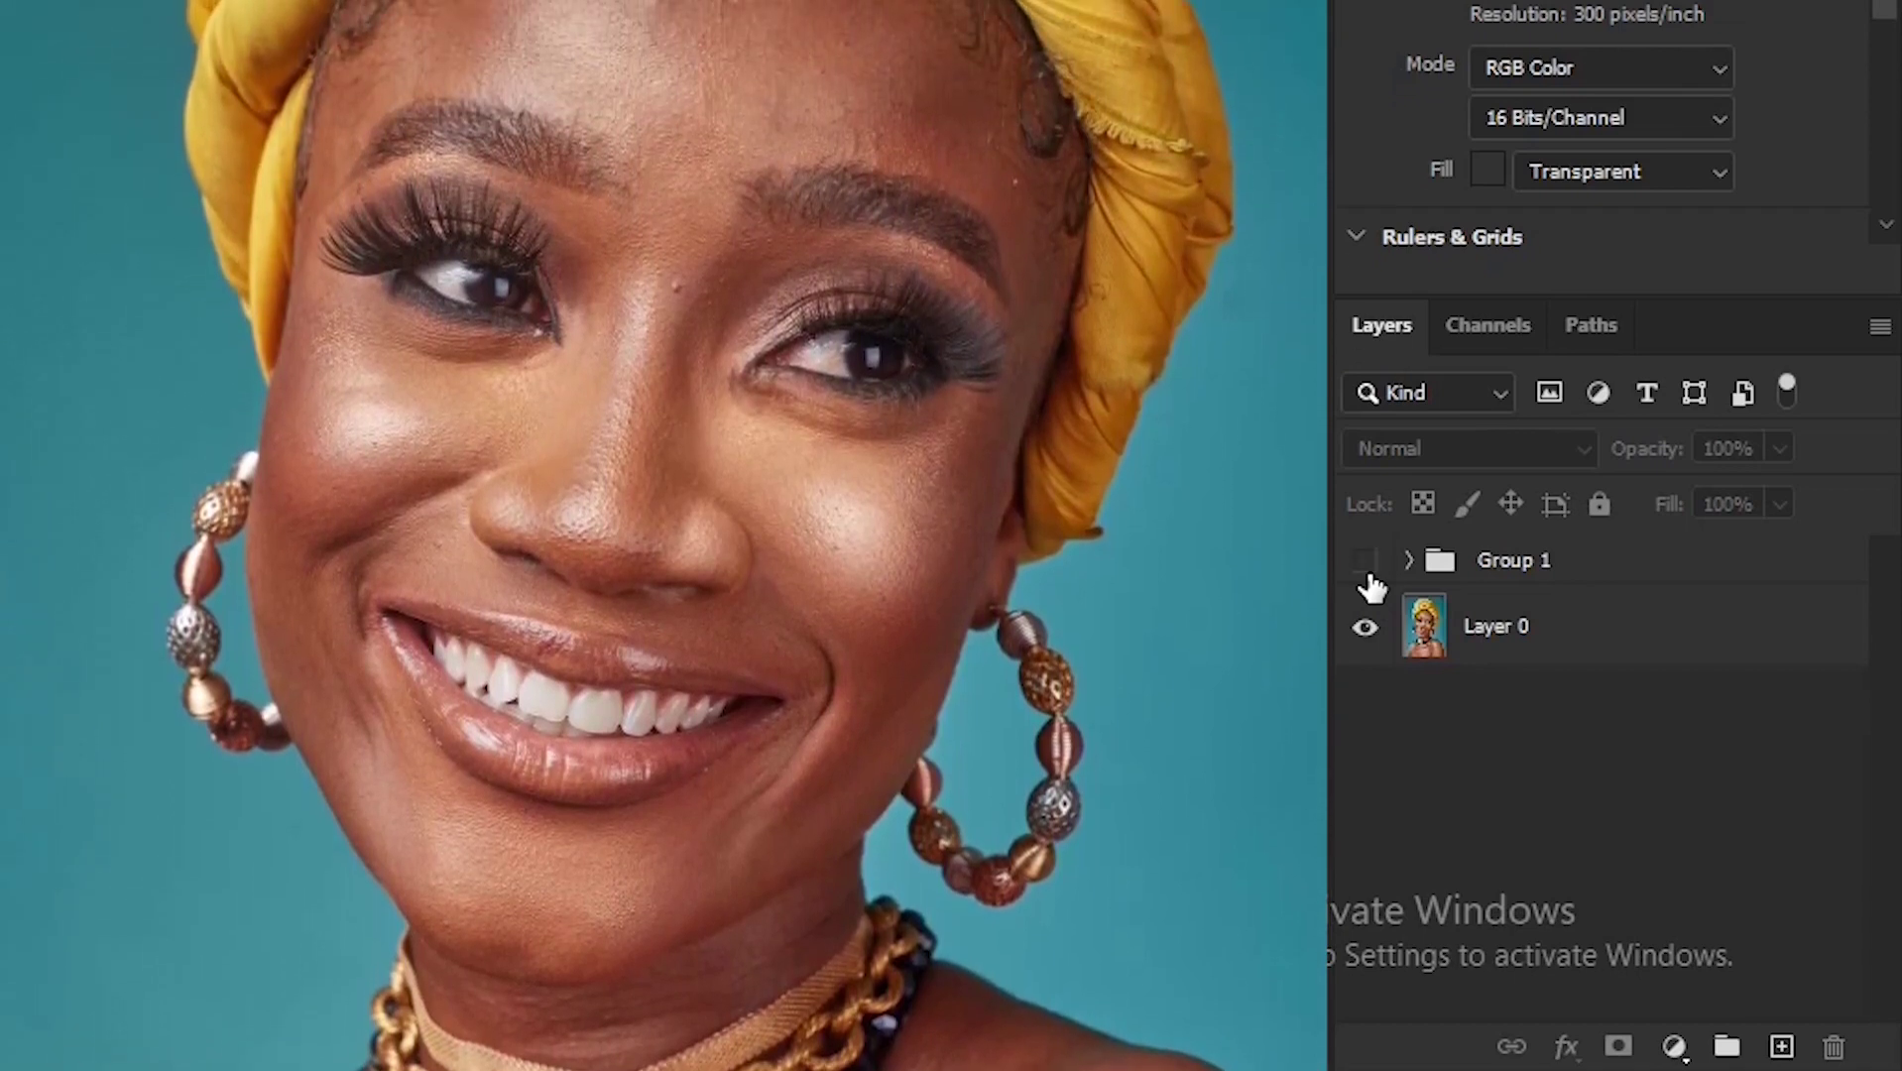
{"action": "left_click", "coordinate": [1366, 573]}
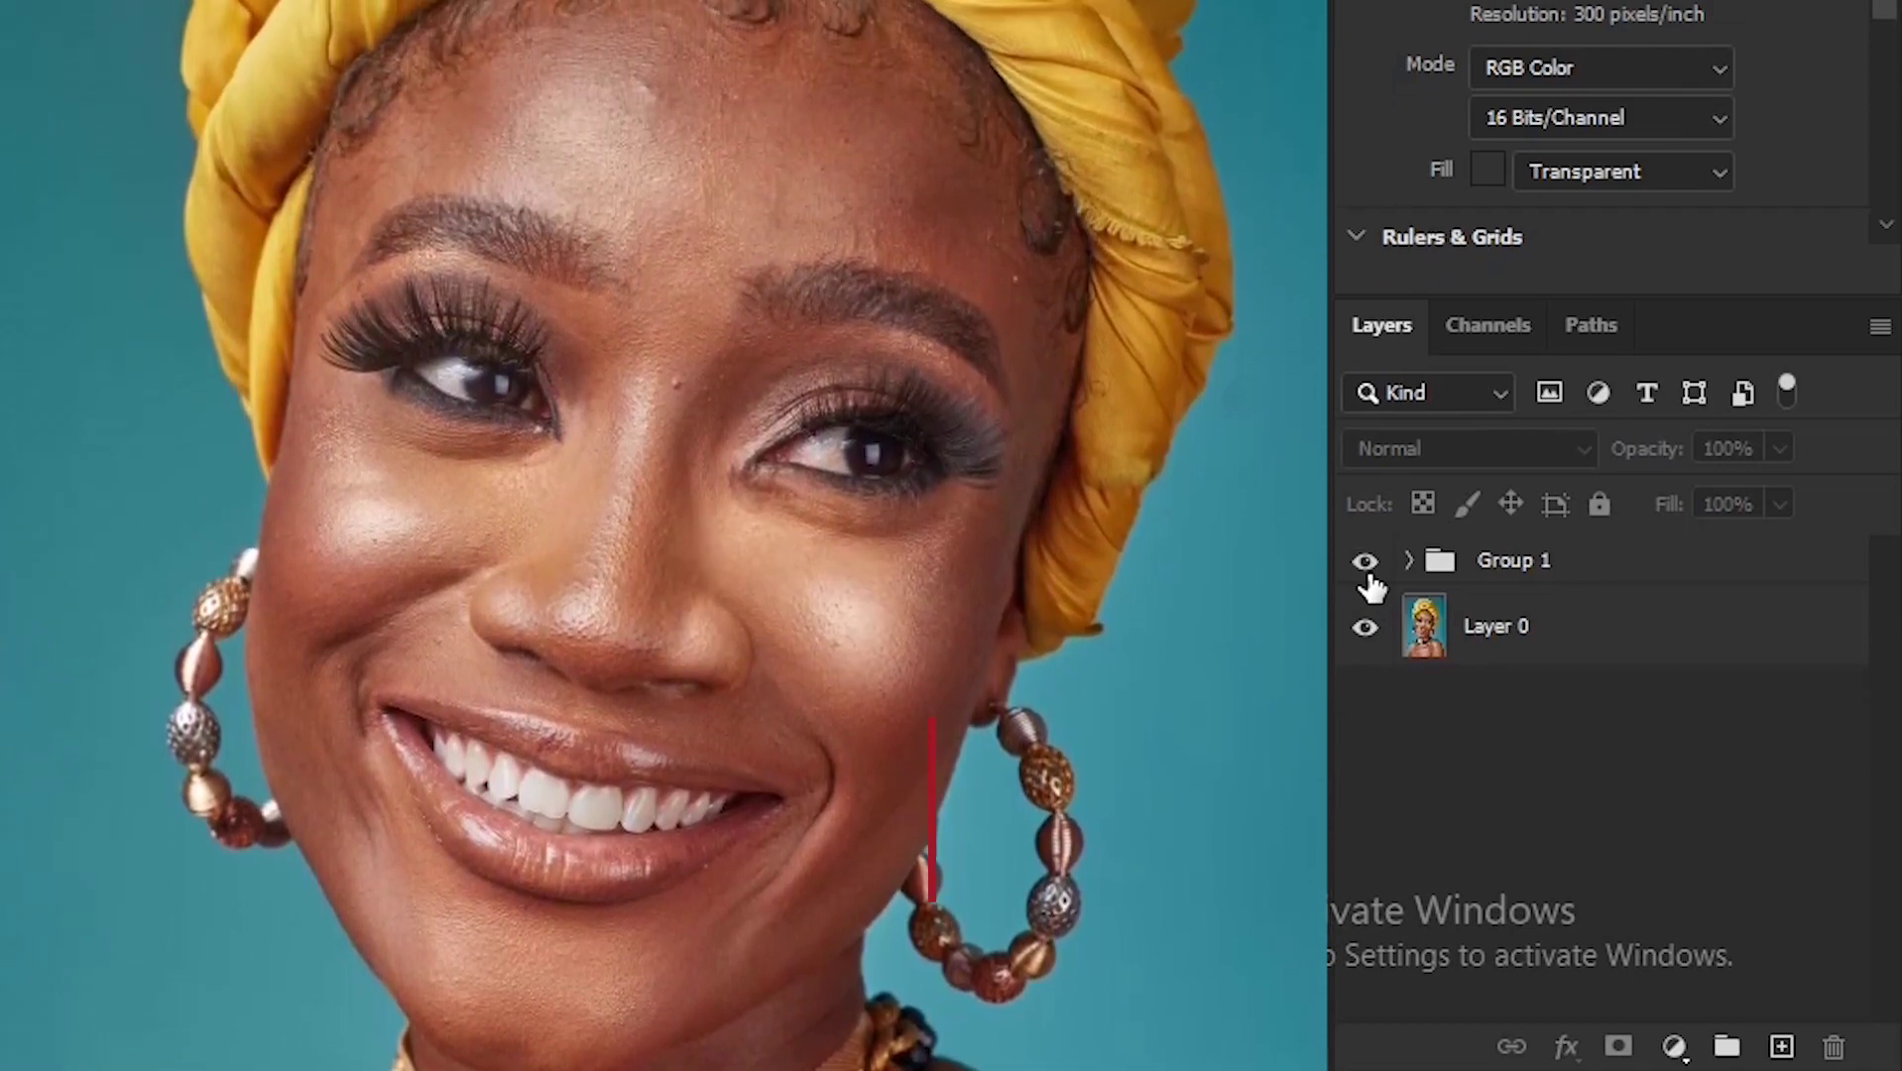